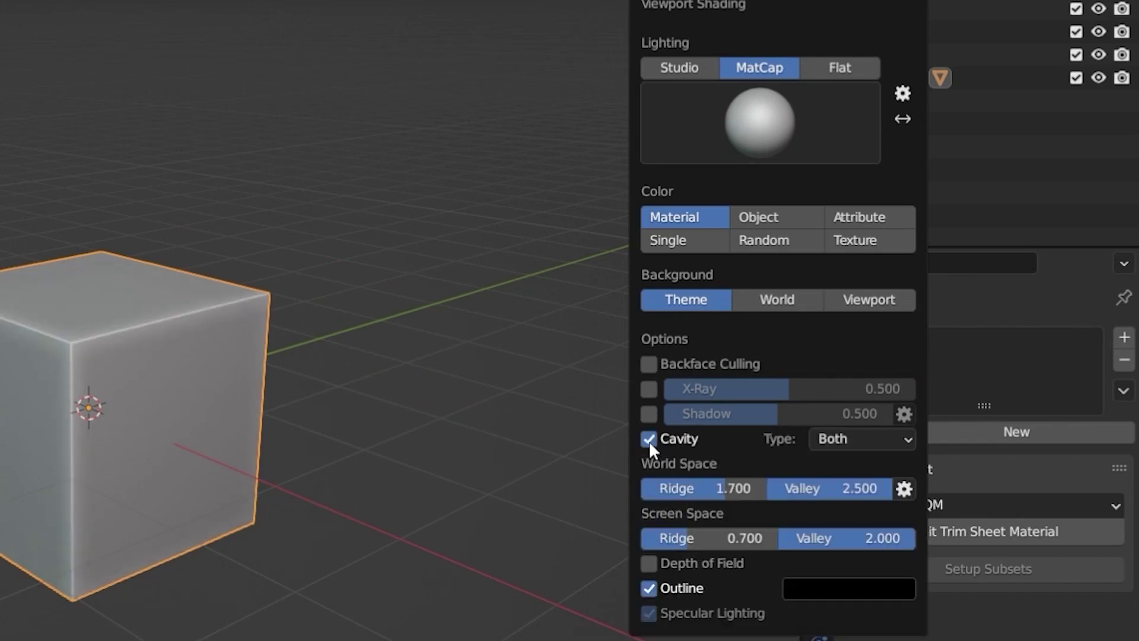
{"action": "left_click", "coordinate": [864, 439]}
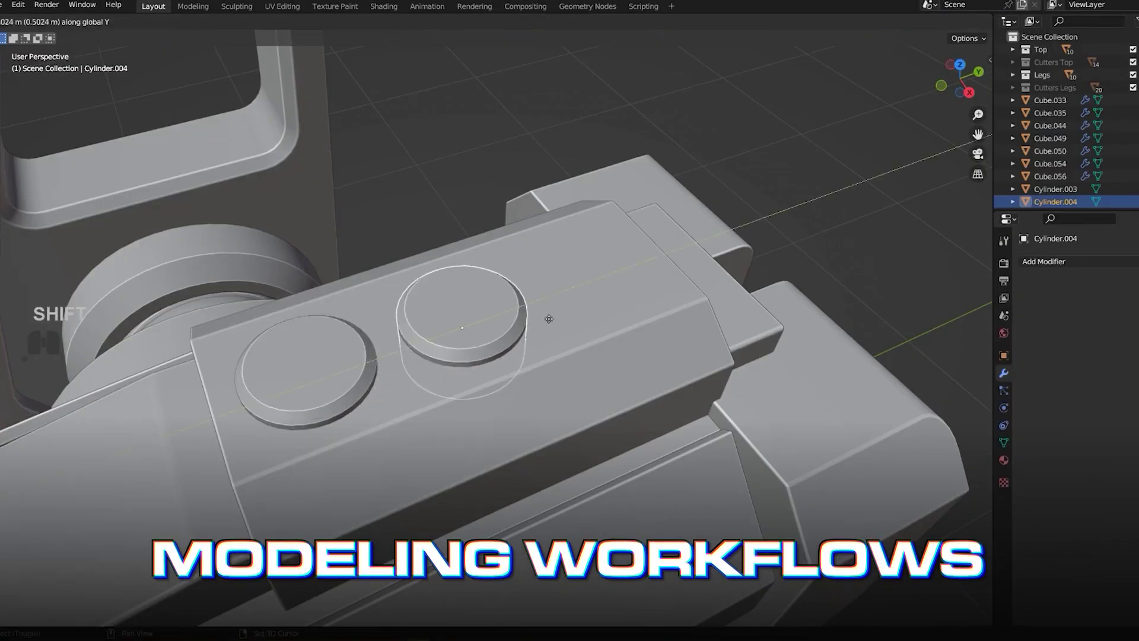
{"action": "key", "text": "shift+r"}
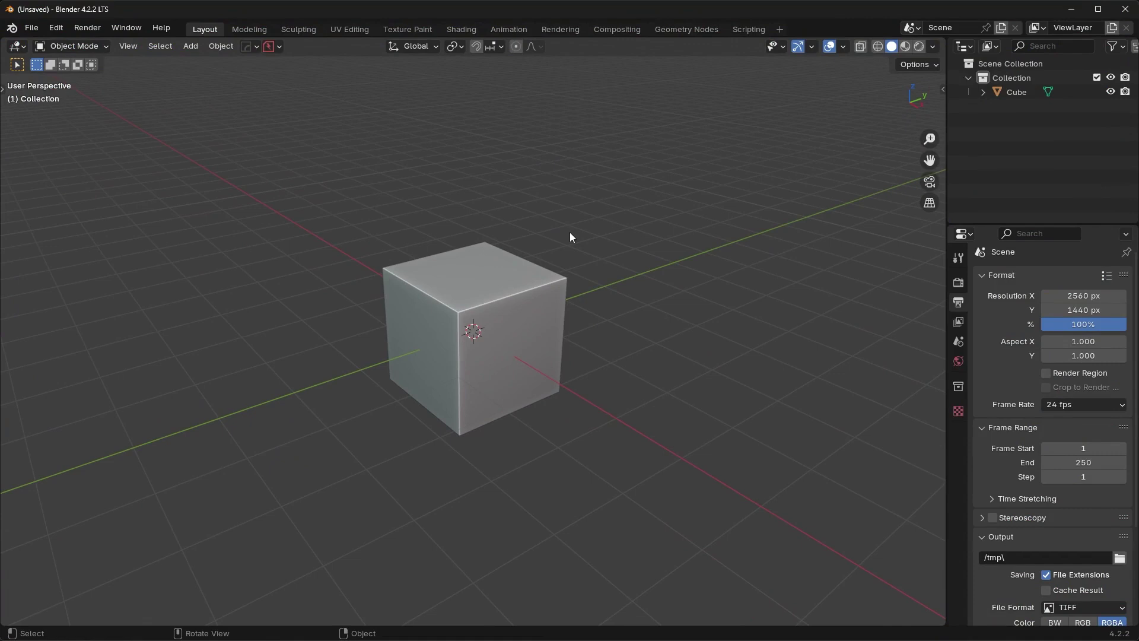
- Assign an Environment Texture to the world background color and load abandoned_slipway_8k.hdr as its image
{"action": "middle_click_drag", "start_coordinate": [669, 295], "coordinate": [773, 302]}
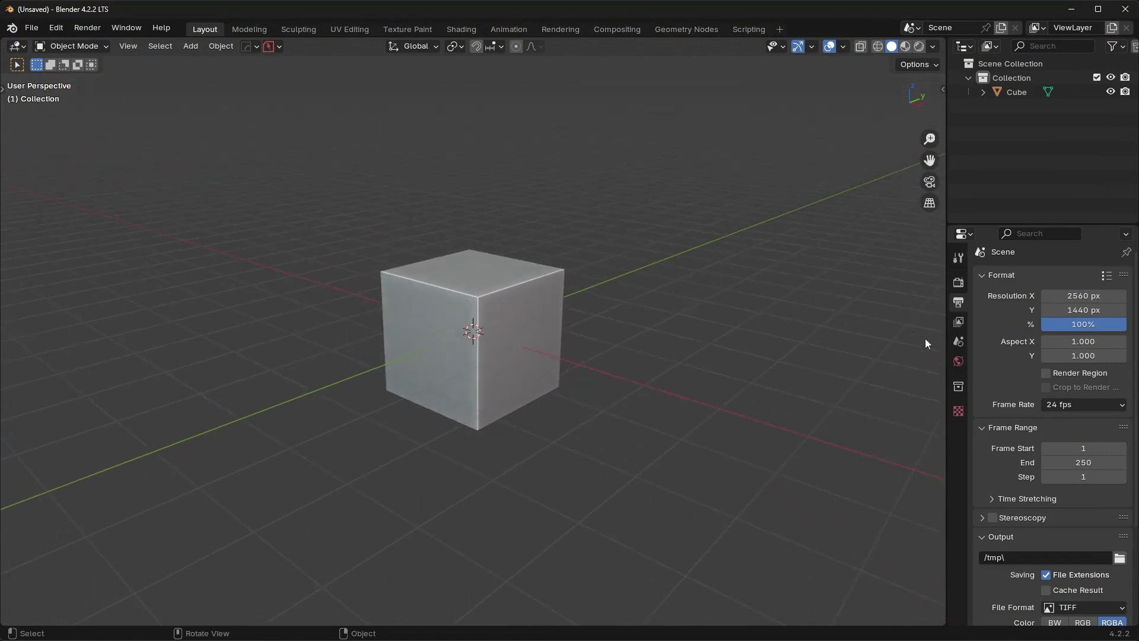
{"action": "left_click", "coordinate": [958, 362]}
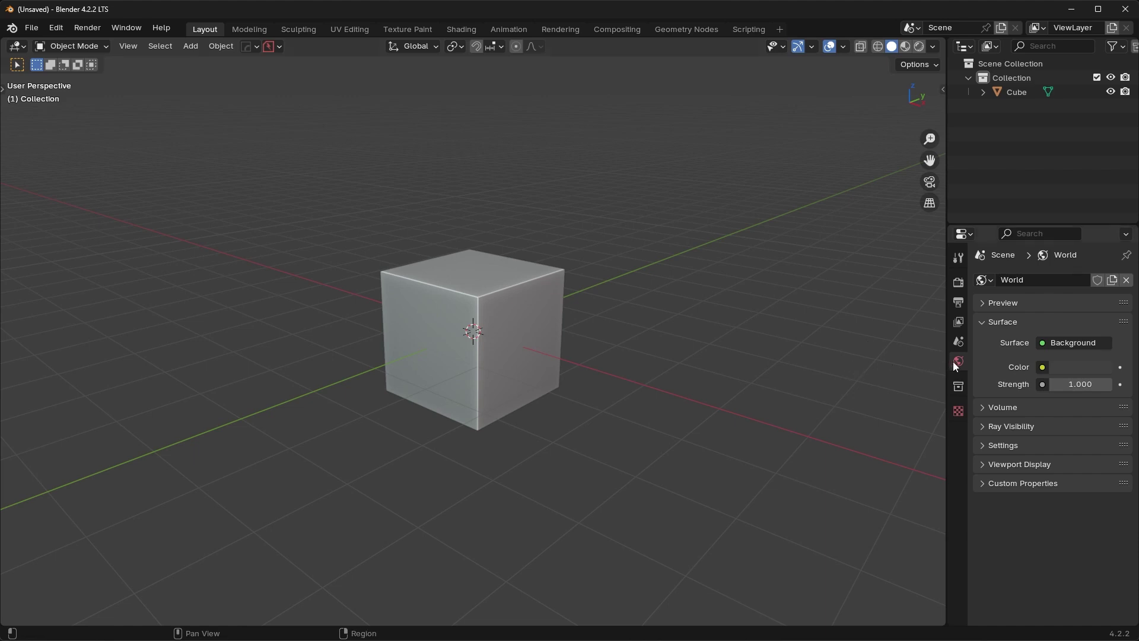
{"action": "left_click", "coordinate": [1043, 367]}
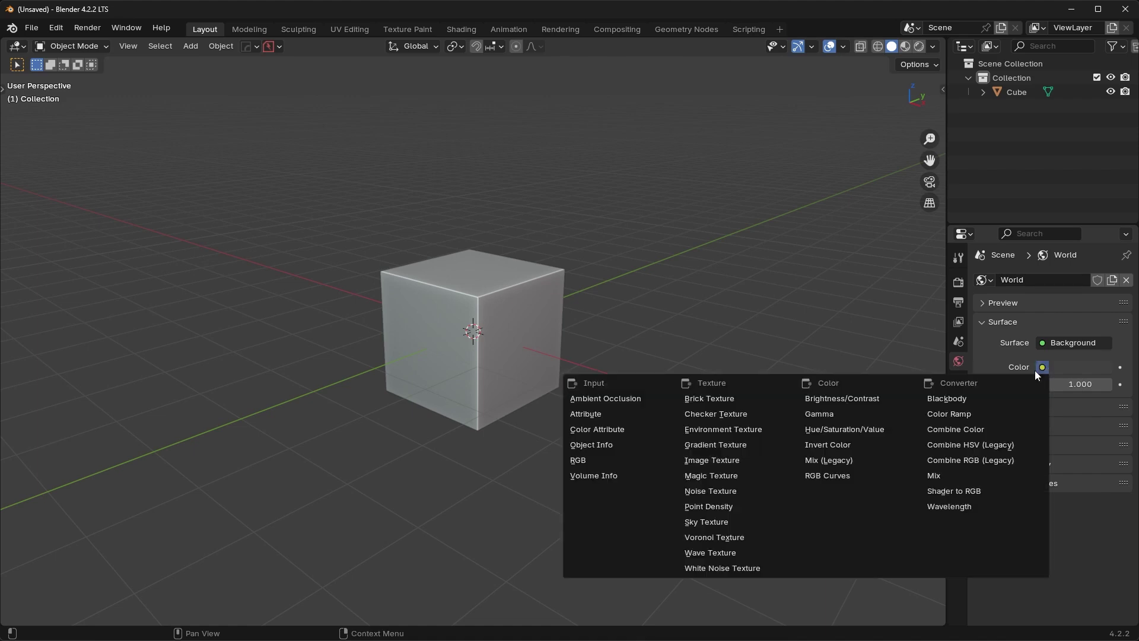
{"action": "left_click", "coordinate": [761, 428]}
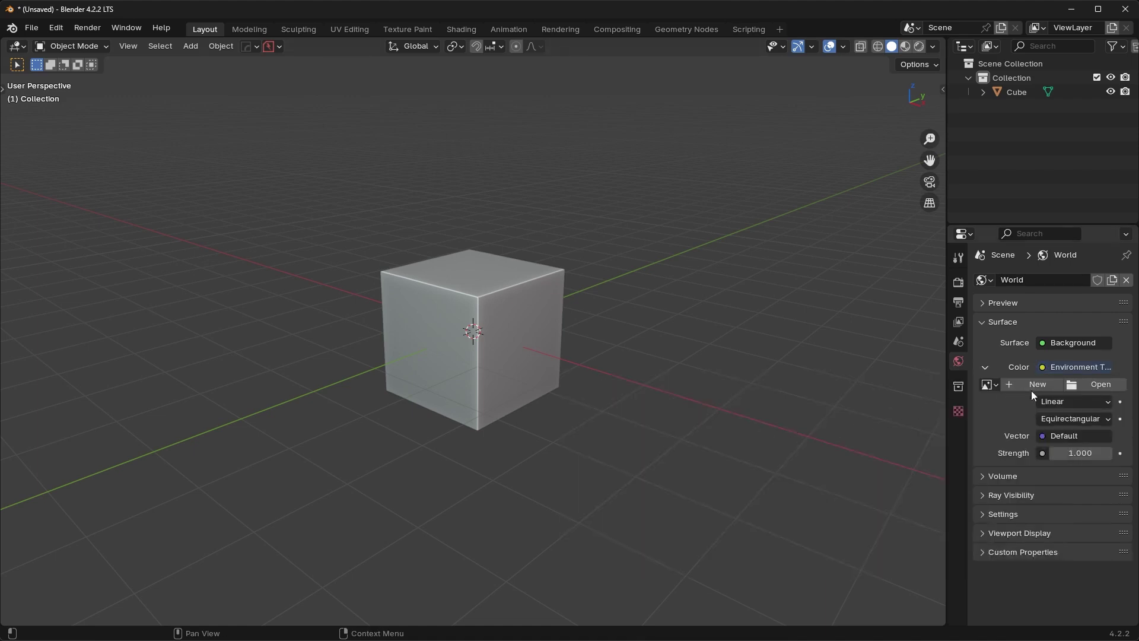
{"action": "left_click", "coordinate": [1077, 387]}
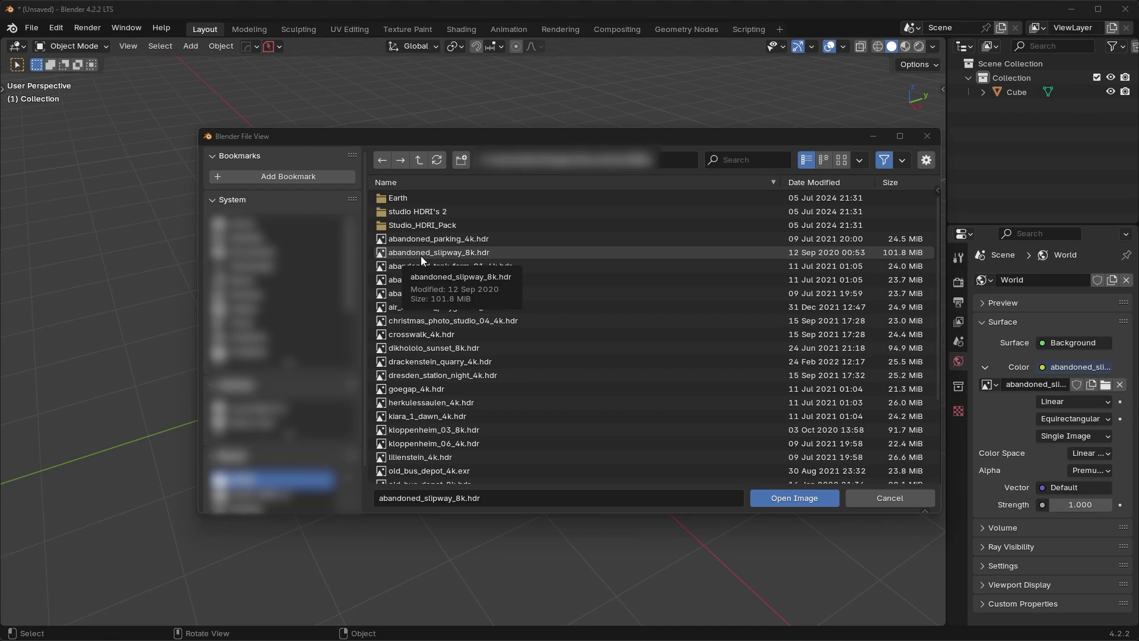
{"action": "double_click", "coordinate": [437, 251]}
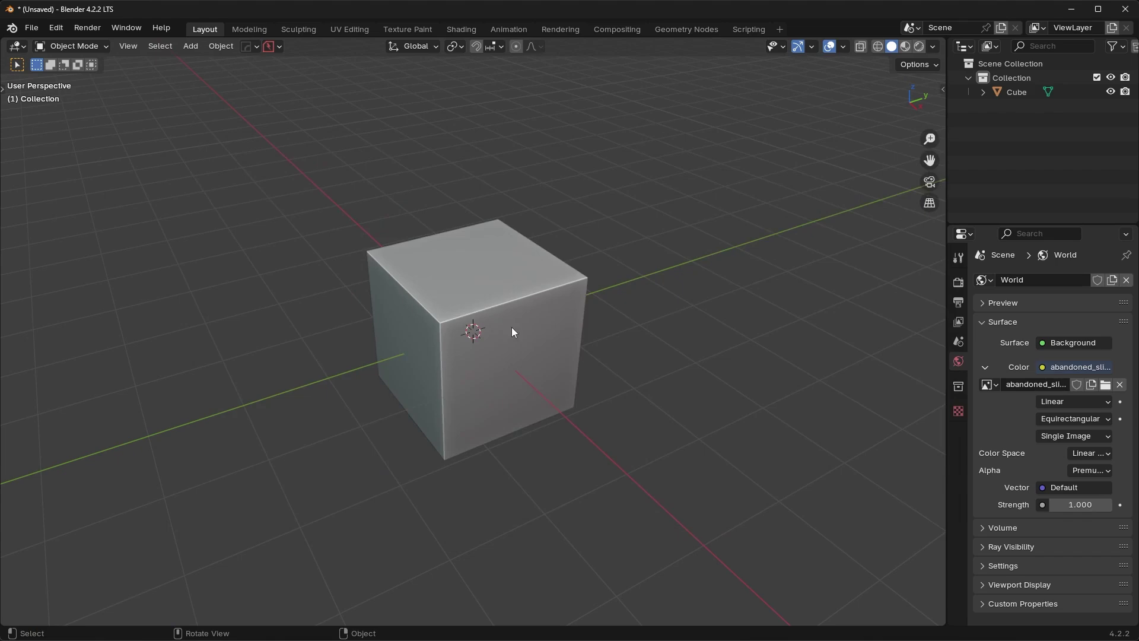
- Switch the viewport to rendered shading and show the scene's render engine settings
{"action": "left_click", "coordinate": [920, 47]}
{"action": "left_click", "coordinate": [958, 282]}
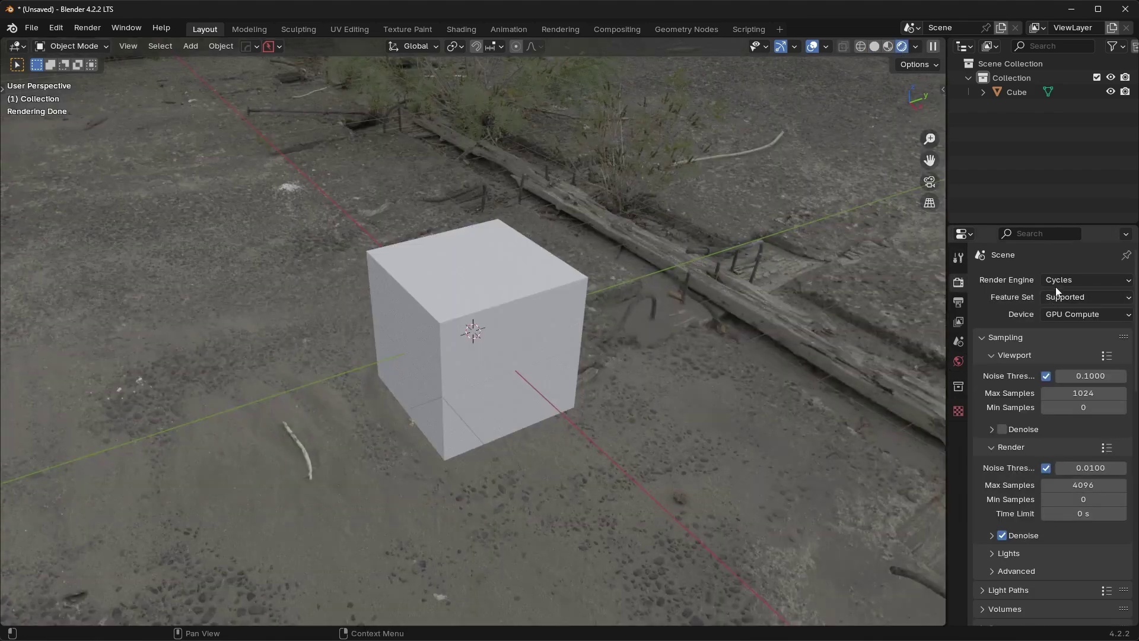
- Examine the cube's lighting against the HDRI surroundings from several angles and distances, and bring back the world settings
{"action": "middle_click_drag", "start_coordinate": [645, 315], "coordinate": [775, 332]}
{"action": "mouse_move", "coordinate": [647, 359]}
{"action": "middle_mouse_down"}
{"action": "mouse_move", "coordinate": [635, 365]}
{"action": "mouse_move", "coordinate": [673, 330]}
{"action": "mouse_move", "coordinate": [637, 350]}
{"action": "middle_mouse_up"}
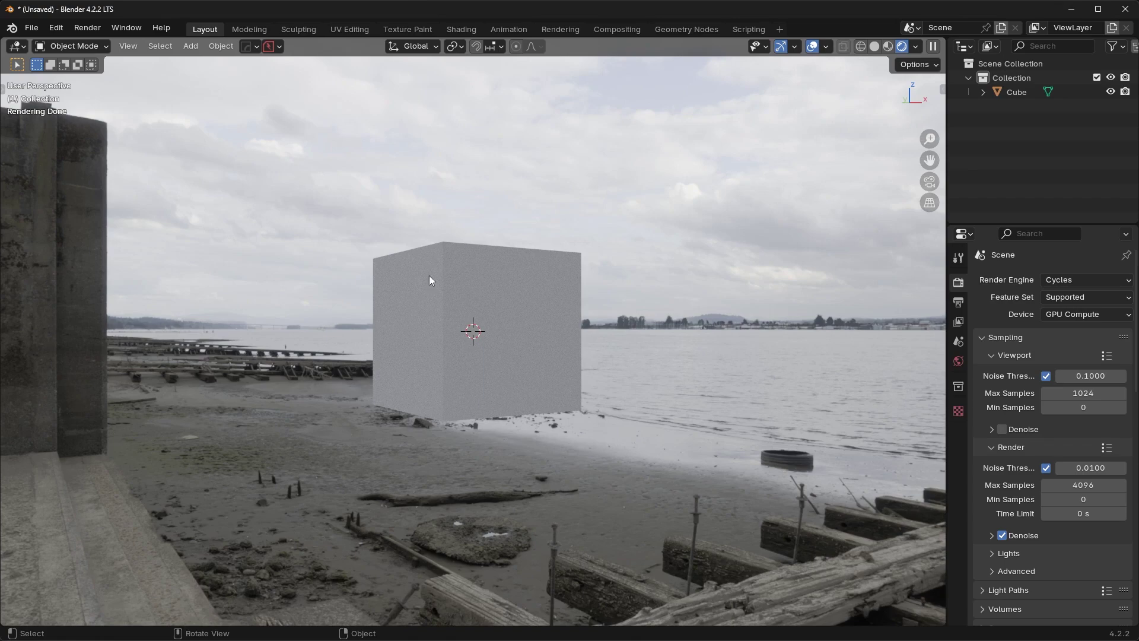
{"action": "middle_click_drag", "start_coordinate": [311, 362], "coordinate": [455, 330]}
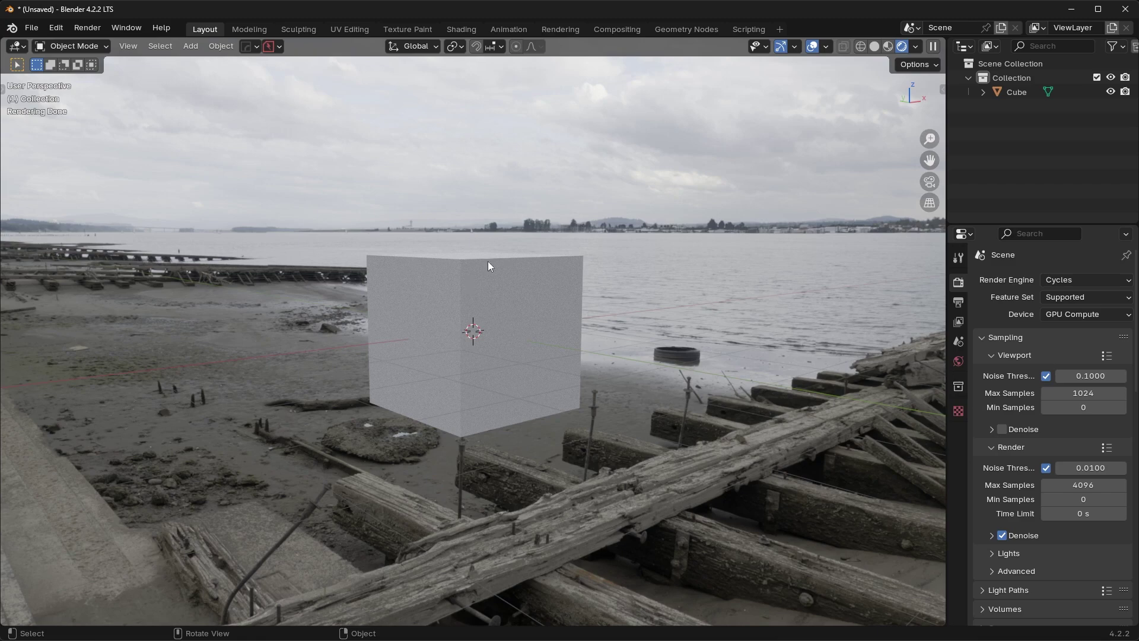
{"action": "middle_click_drag", "start_coordinate": [488, 265], "coordinate": [602, 231]}
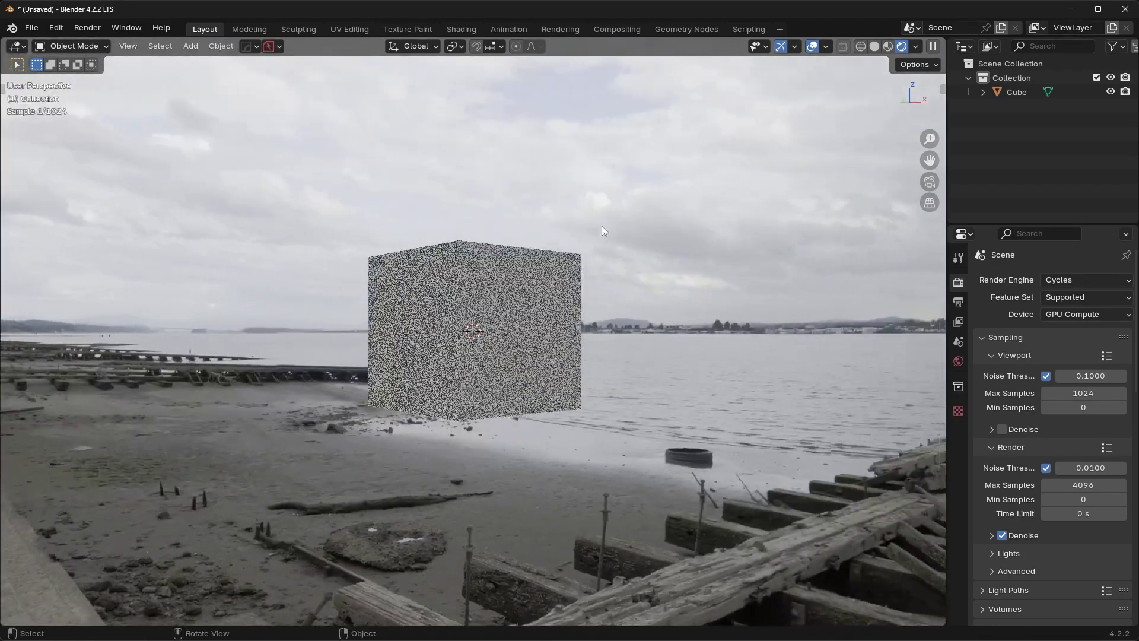
{"action": "middle_click_drag", "start_coordinate": [443, 207], "coordinate": [291, 213]}
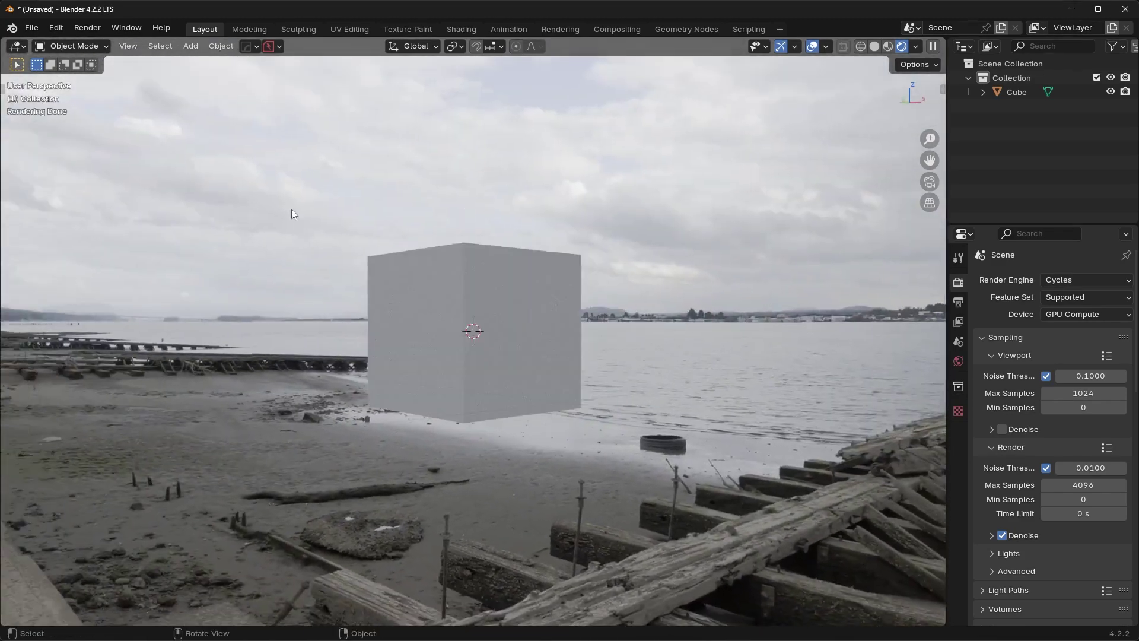
{"action": "scroll", "coordinate": [304, 211], "scroll_direction": "down", "scroll_amount": 3}
{"action": "middle_click_drag", "start_coordinate": [361, 257], "coordinate": [582, 221]}
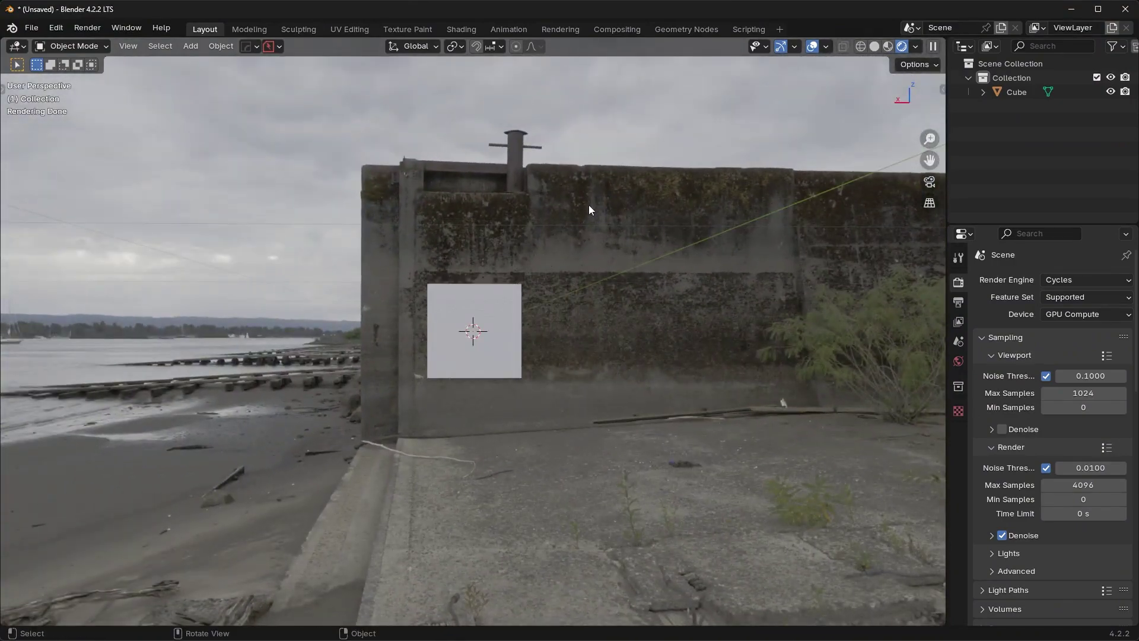
{"action": "middle_click_drag", "start_coordinate": [589, 209], "coordinate": [552, 187]}
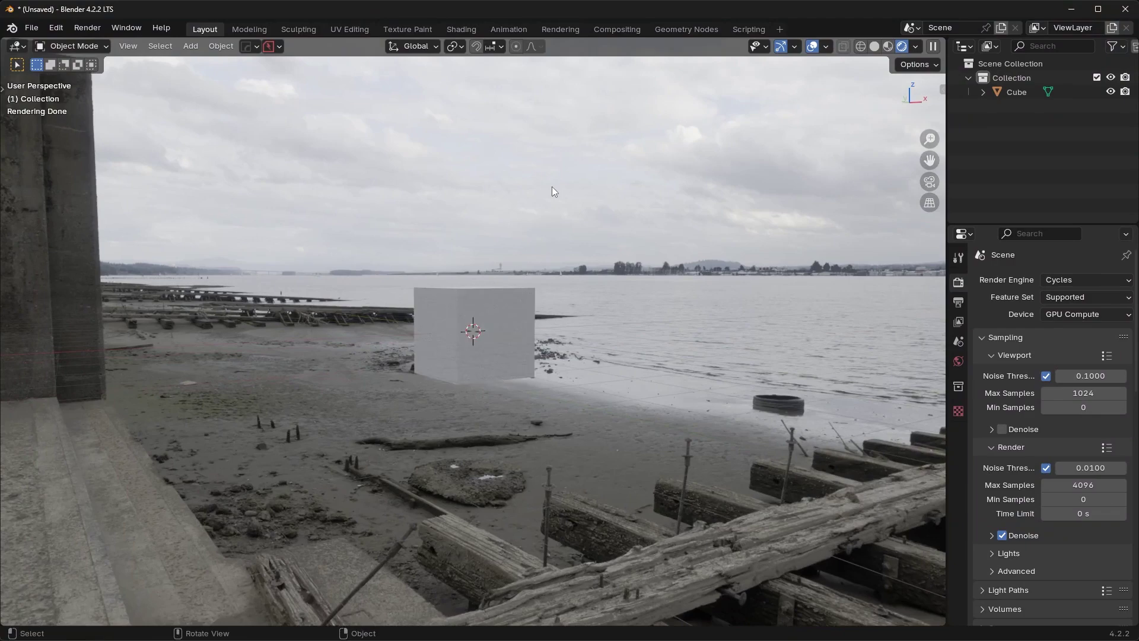
{"action": "middle_click_drag", "start_coordinate": [552, 186], "coordinate": [667, 308]}
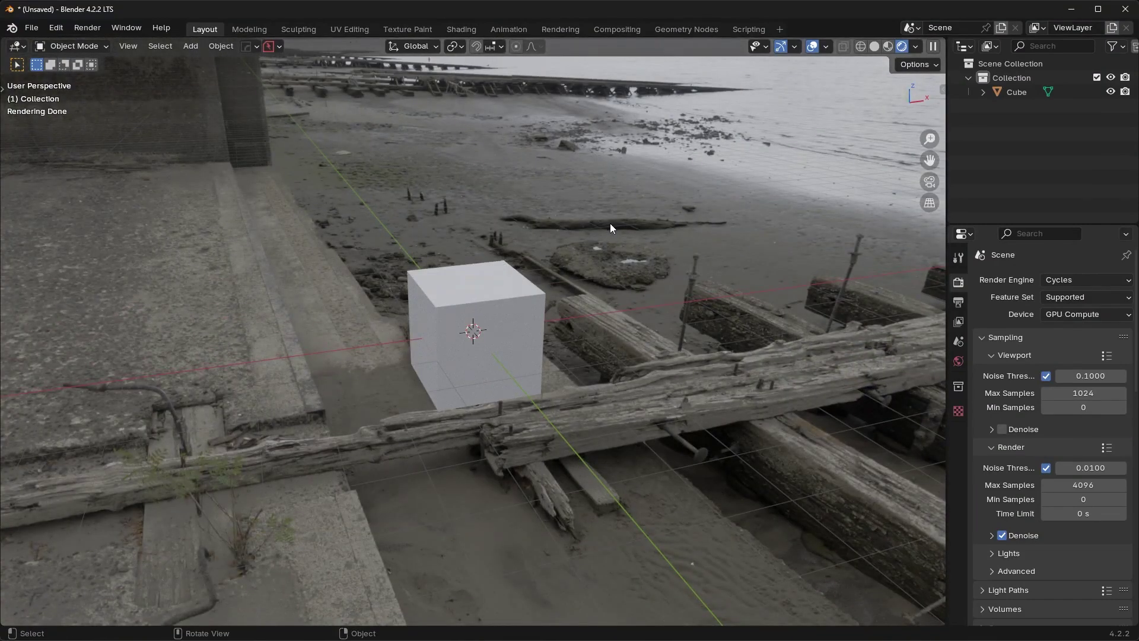
{"action": "left_click", "coordinate": [958, 361]}
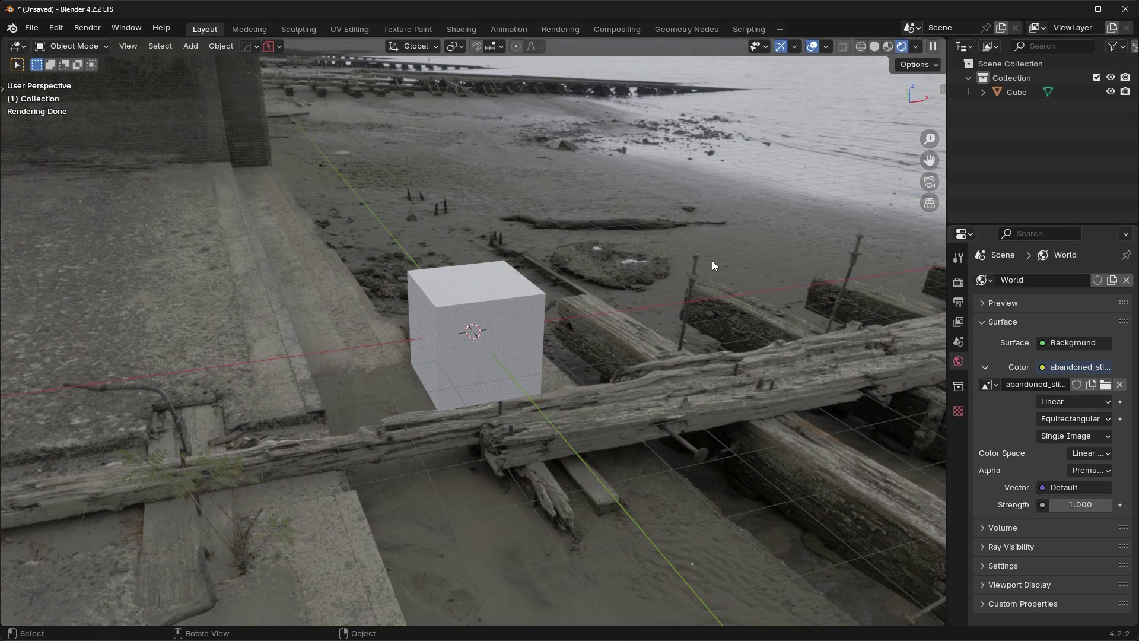
- Add a plane mesh and lower it along Z to the underside of the cube
{"action": "key", "text": "shift+a"}
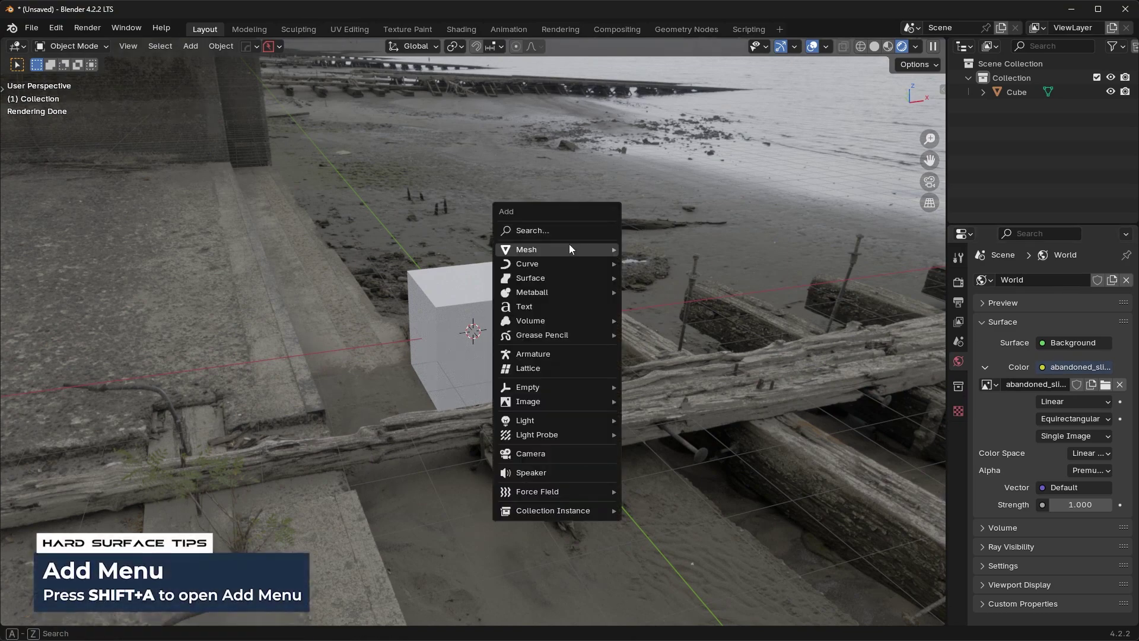
{"action": "mouse_move", "coordinate": [563, 251]}
{"action": "left_click", "coordinate": [671, 263]}
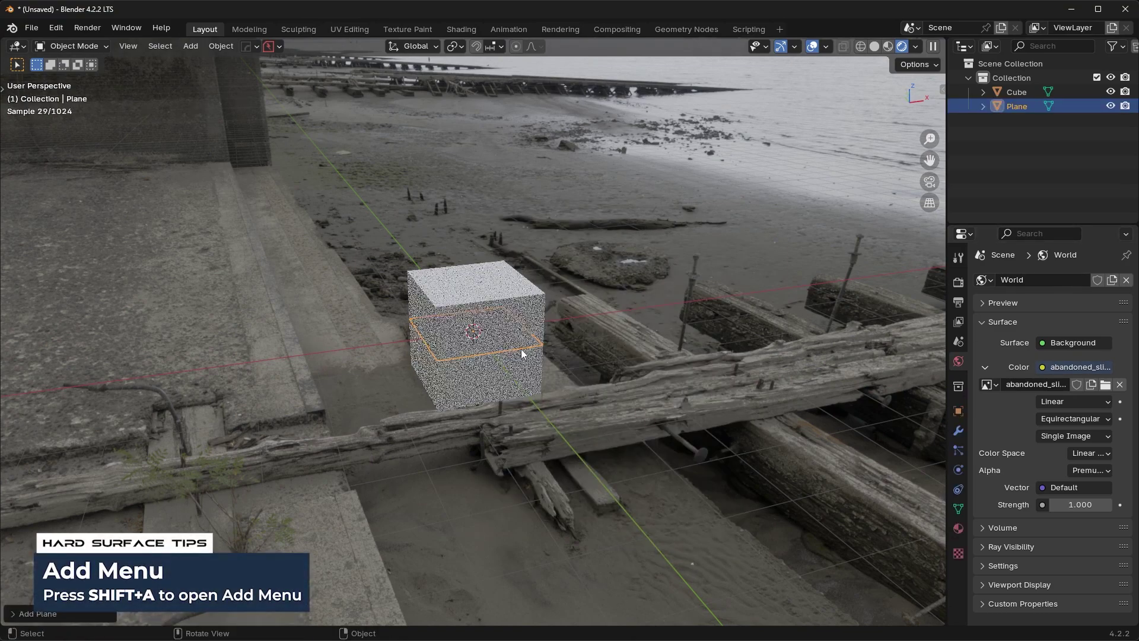
{"action": "key", "text": "KP_3"}
{"action": "key", "text": "g"}
{"action": "key", "text": "z"}
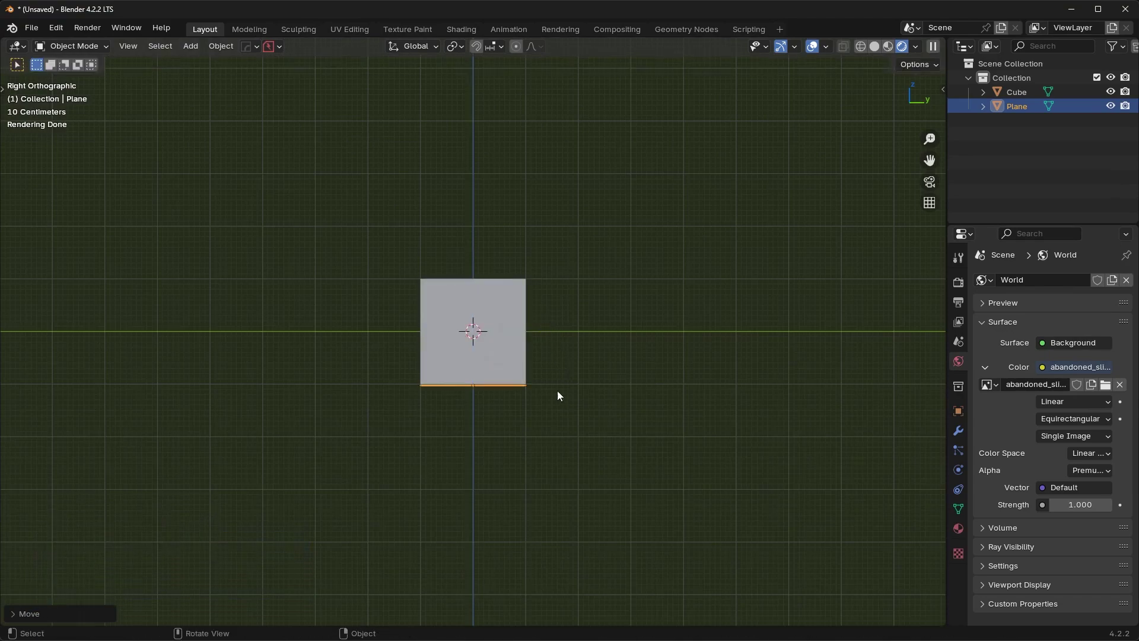
{"action": "left_click", "coordinate": [591, 391]}
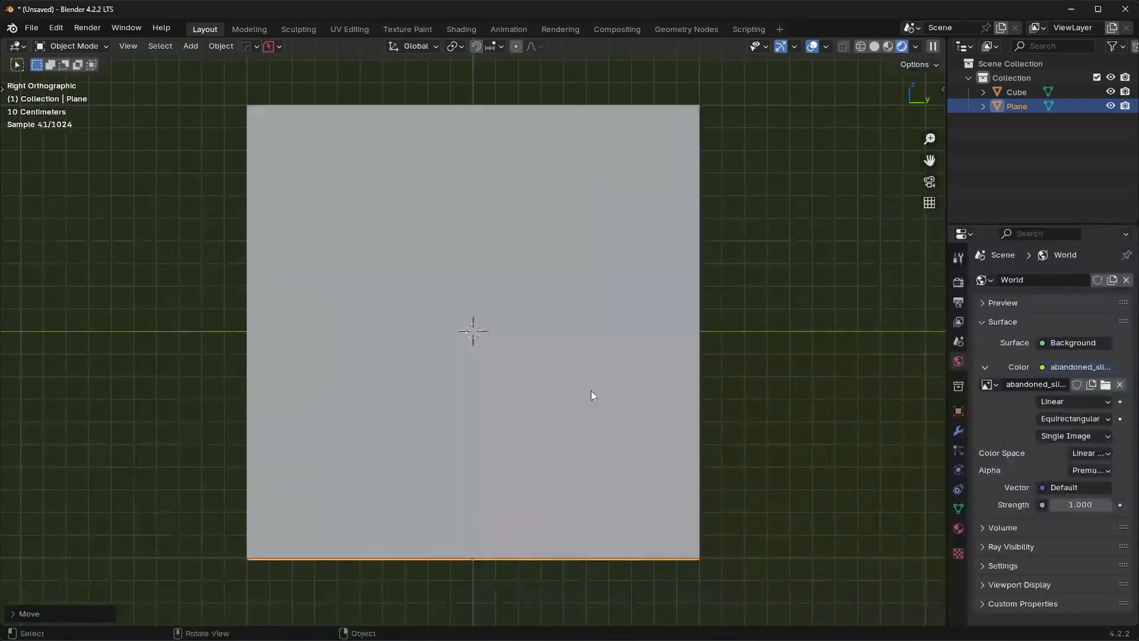
- Scale the plane up uniformly into a large ground surface beneath the cube
{"action": "middle_click_drag", "start_coordinate": [591, 390], "coordinate": [522, 330]}
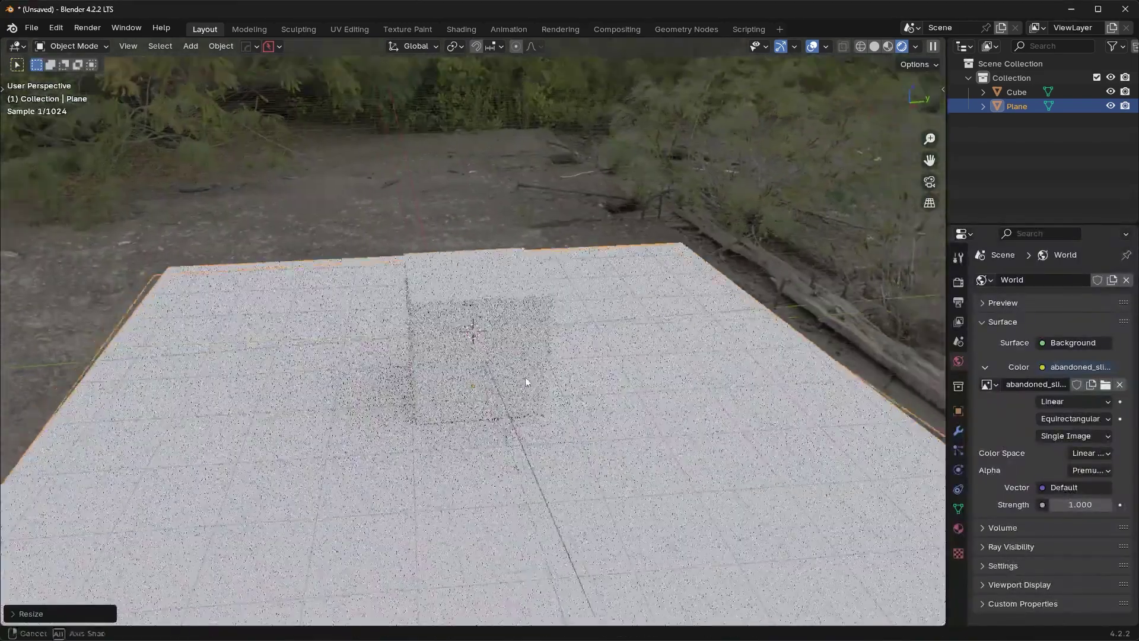
{"action": "key", "text": "s"}
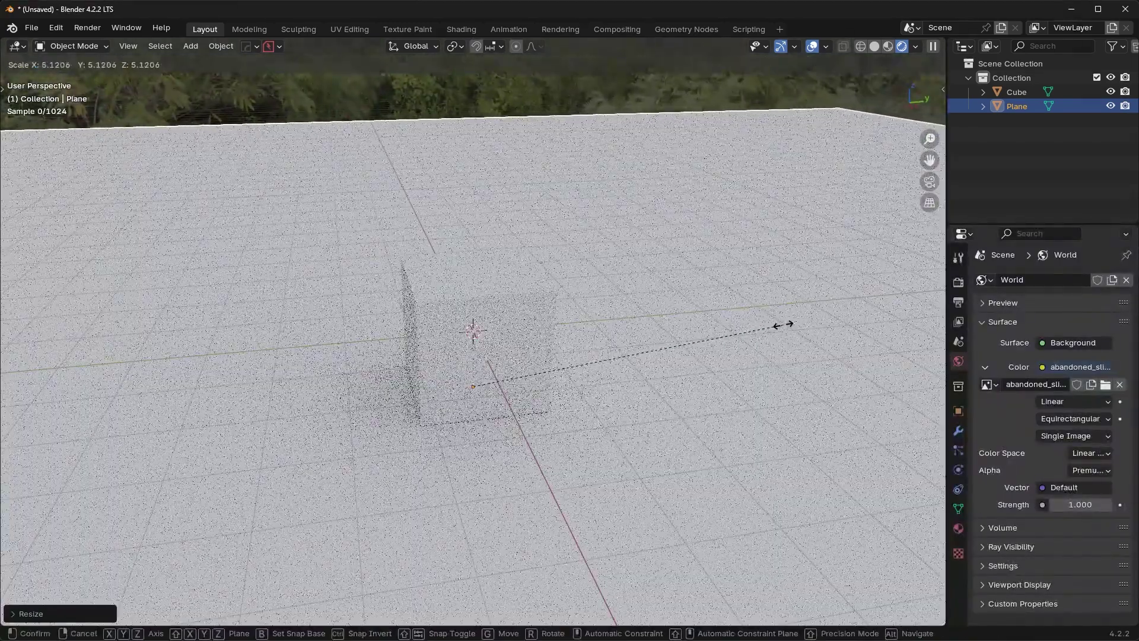
{"action": "left_click", "coordinate": [664, 323]}
{"action": "middle_click_drag", "start_coordinate": [639, 332], "coordinate": [697, 329]}
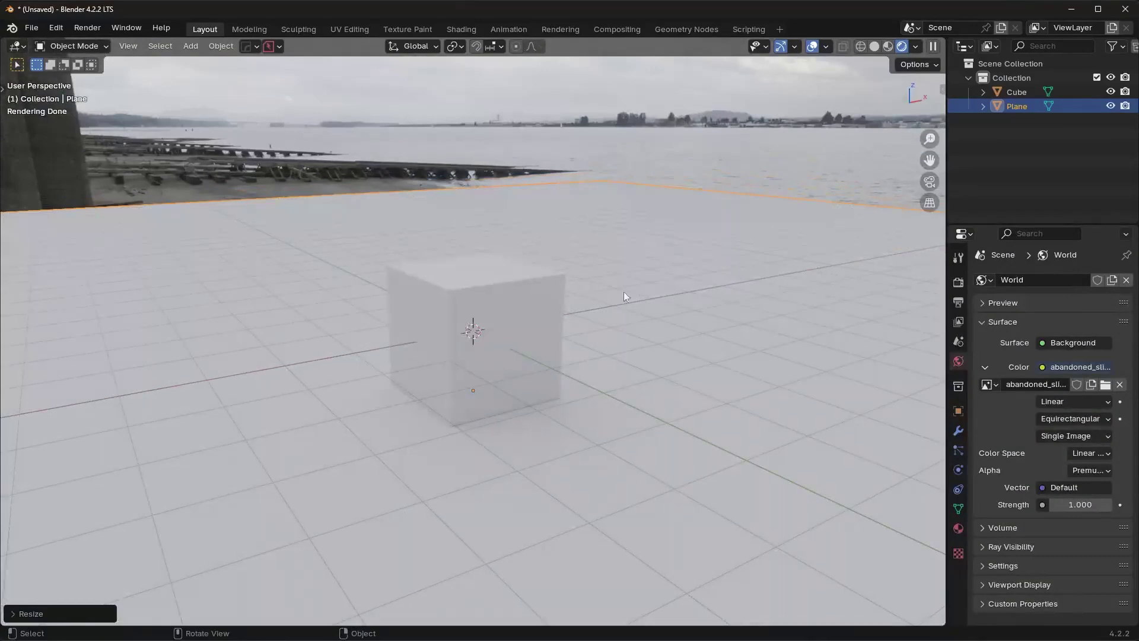
- Select the ground plane instead of the cube and rescale it uniformly
{"action": "left_click", "coordinate": [578, 286]}
{"action": "left_click", "coordinate": [509, 306]}
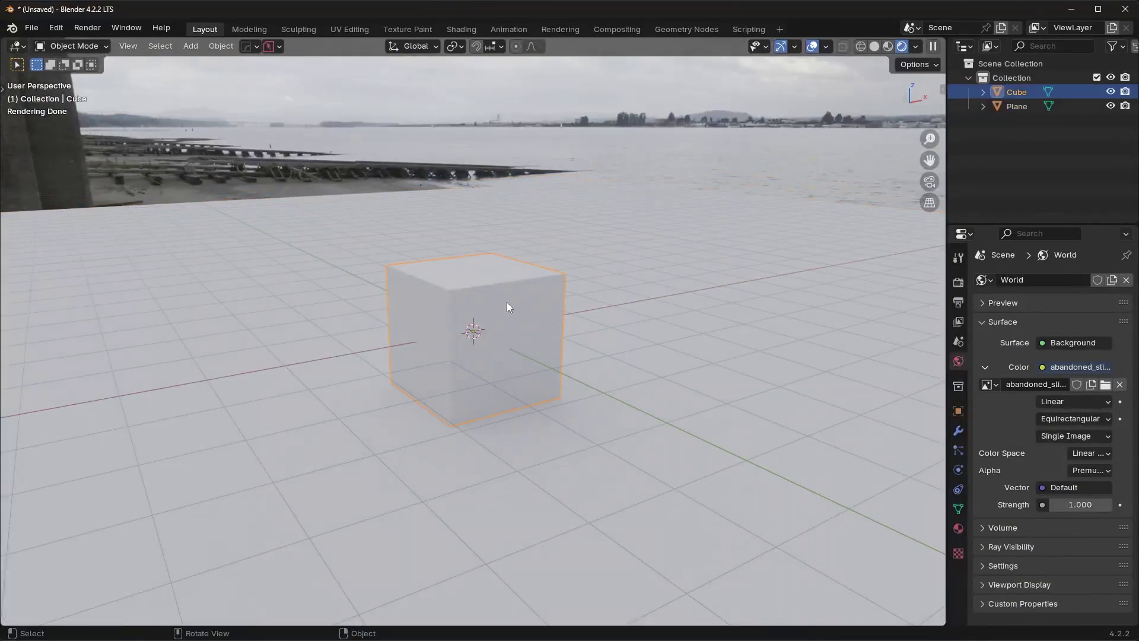
{"action": "left_click", "coordinate": [665, 285]}
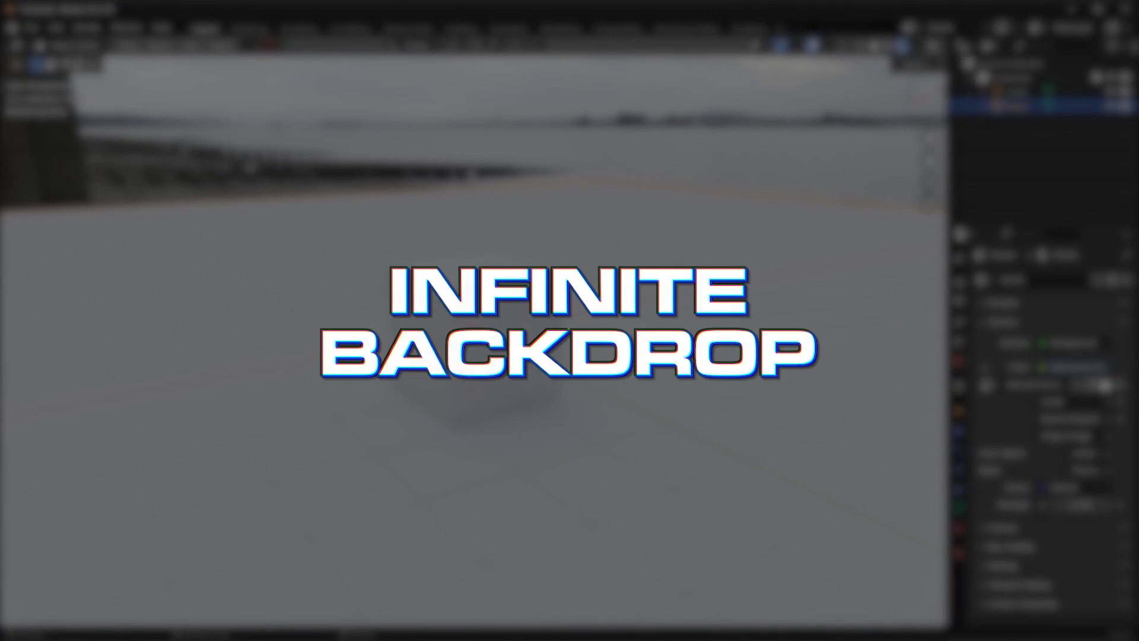
{"action": "key", "text": "s"}
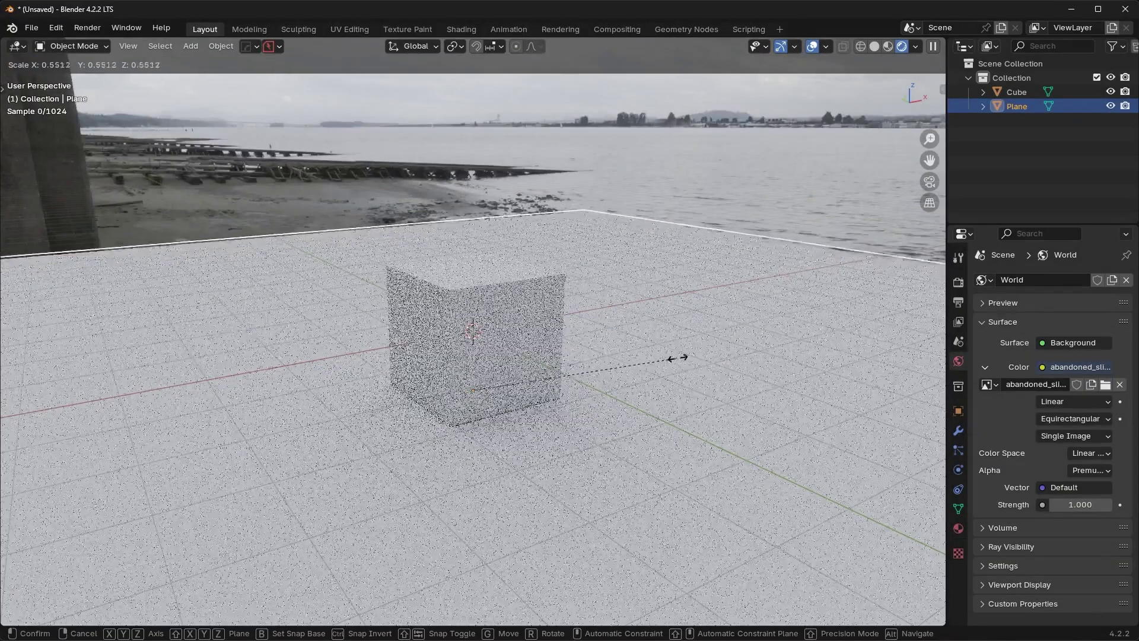
{"action": "left_click", "coordinate": [677, 358]}
- Enter Edit Mode on the plane and move one of its side edges about 21 m outward along negative X
{"action": "middle_click_drag", "start_coordinate": [730, 331], "coordinate": [581, 347]}
{"action": "scroll", "coordinate": [580, 346], "scroll_direction": "down", "scroll_amount": 5}
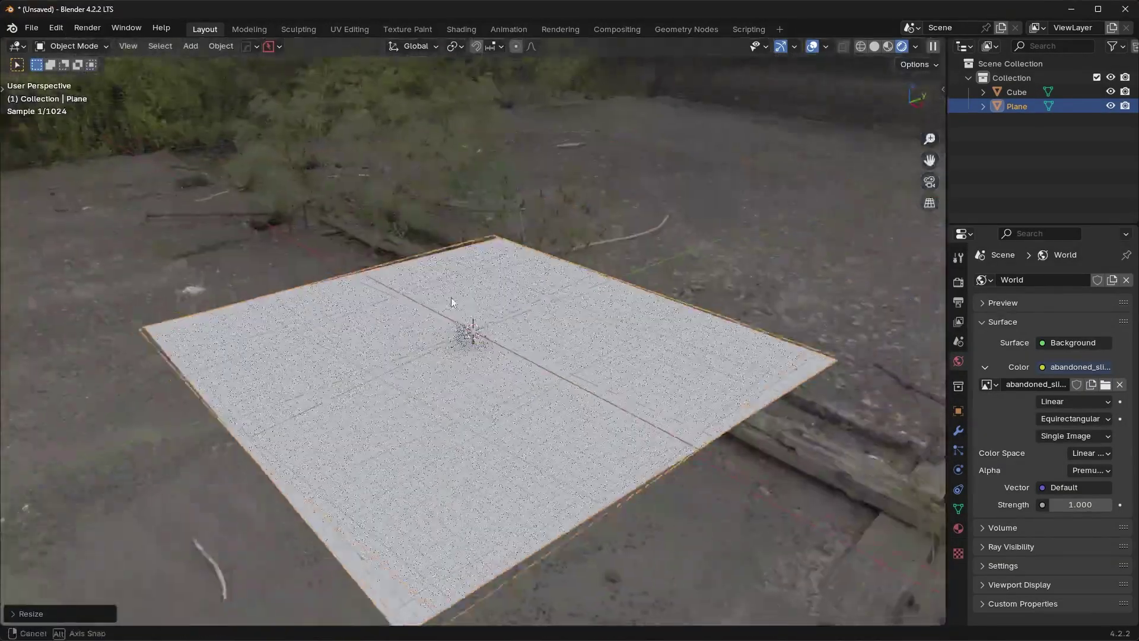
{"action": "key", "text": "ctrl+Tab"}
{"action": "left_click", "coordinate": [416, 351]}
{"action": "scroll", "coordinate": [546, 387], "scroll_direction": "down", "scroll_amount": 4}
{"action": "key", "text": "g"}
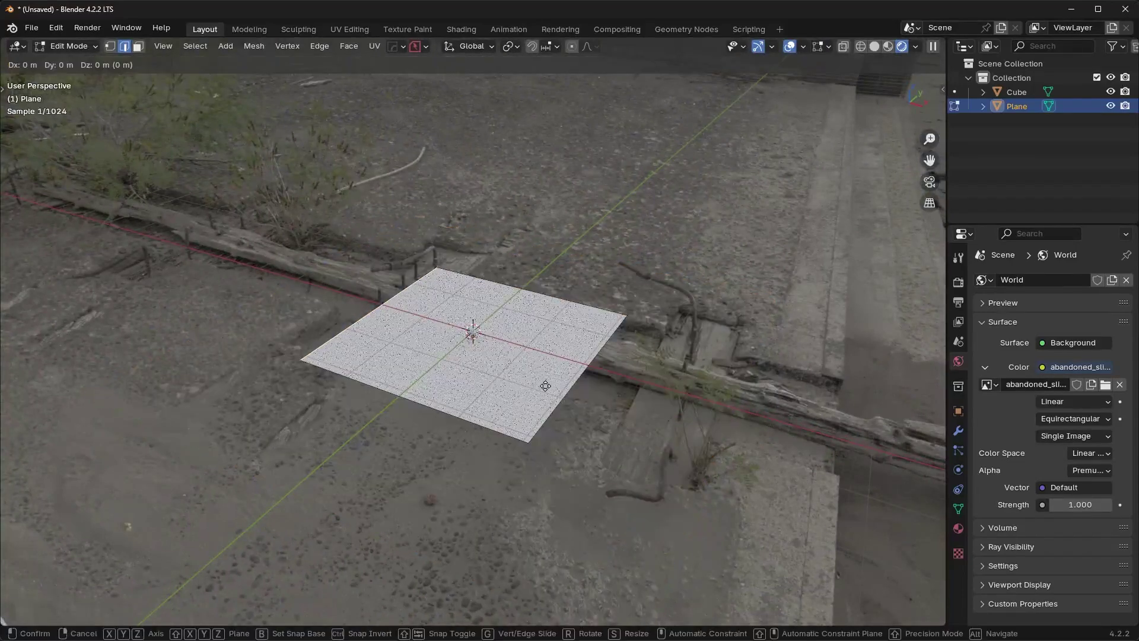
{"action": "key", "text": "x"}
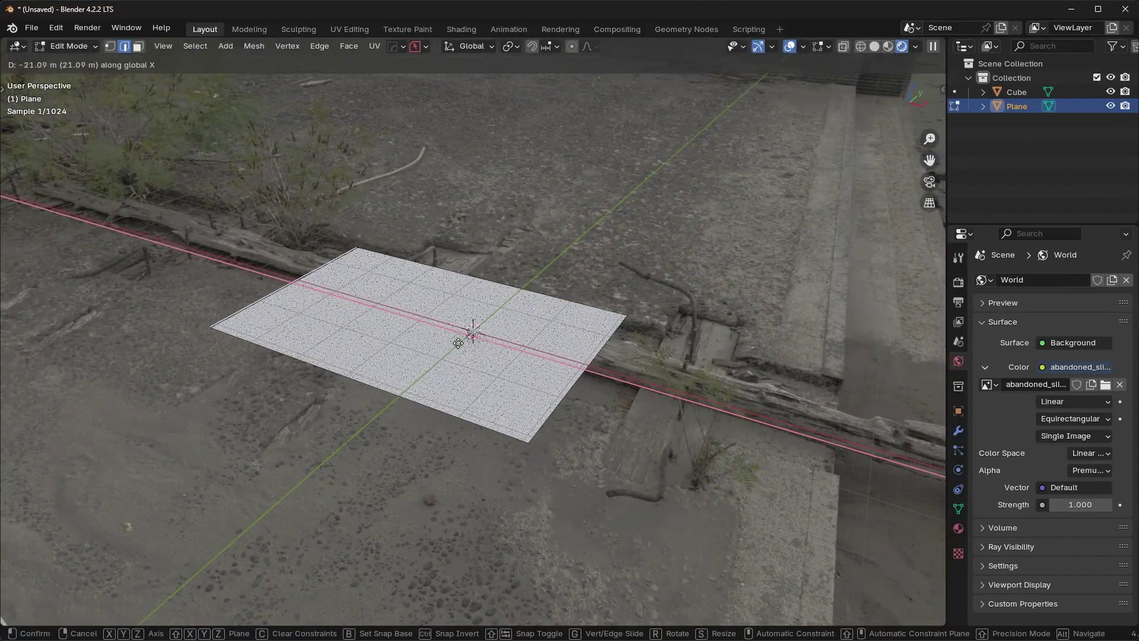
{"action": "left_click", "coordinate": [458, 343]}
- Extrude the plane's moved edge farther outward along X and raise the new end edge along Z to form a slope
{"action": "middle_click_drag", "start_coordinate": [458, 343], "coordinate": [517, 373]}
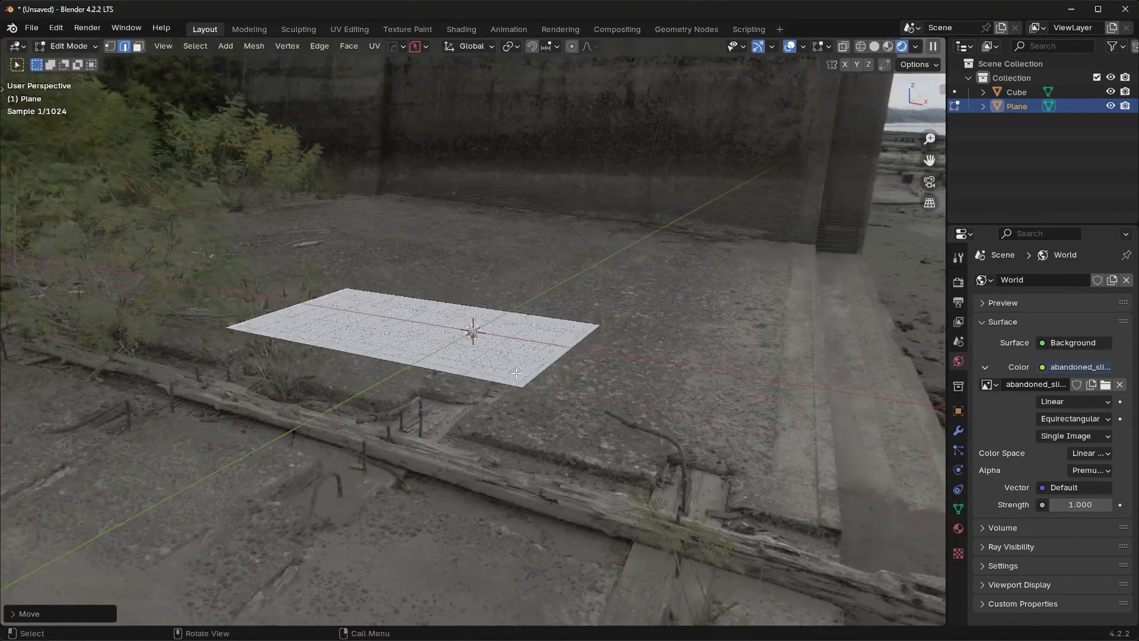
{"action": "key", "text": "e"}
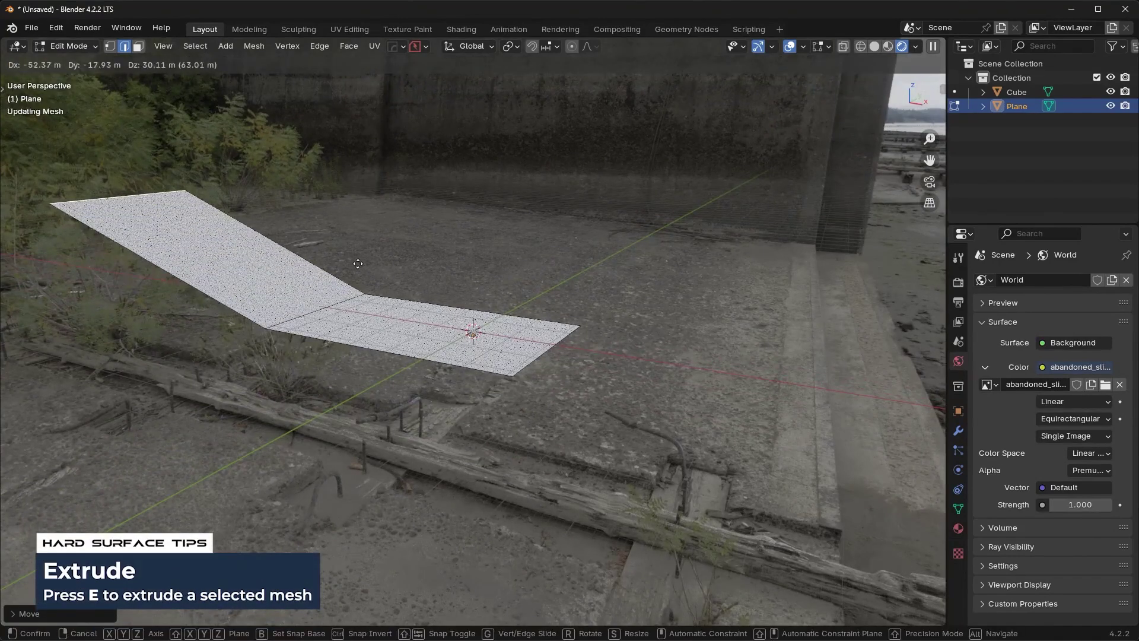
{"action": "key", "text": "x"}
{"action": "left_click", "coordinate": [382, 321]}
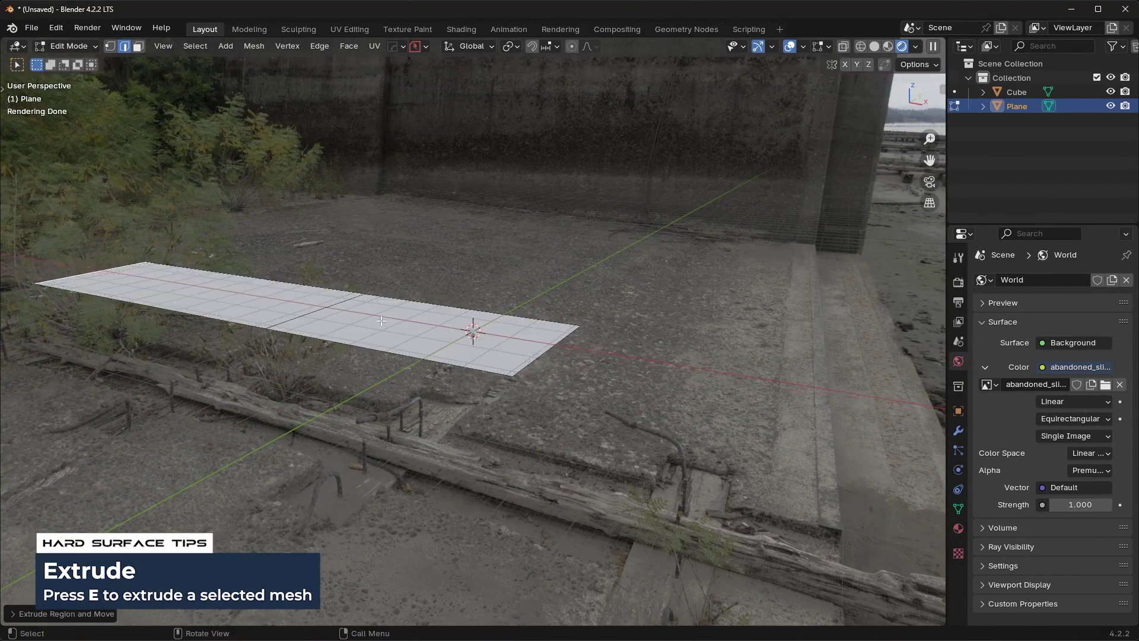
{"action": "key", "text": "g"}
{"action": "key", "text": "z"}
{"action": "left_click", "coordinate": [497, 363]}
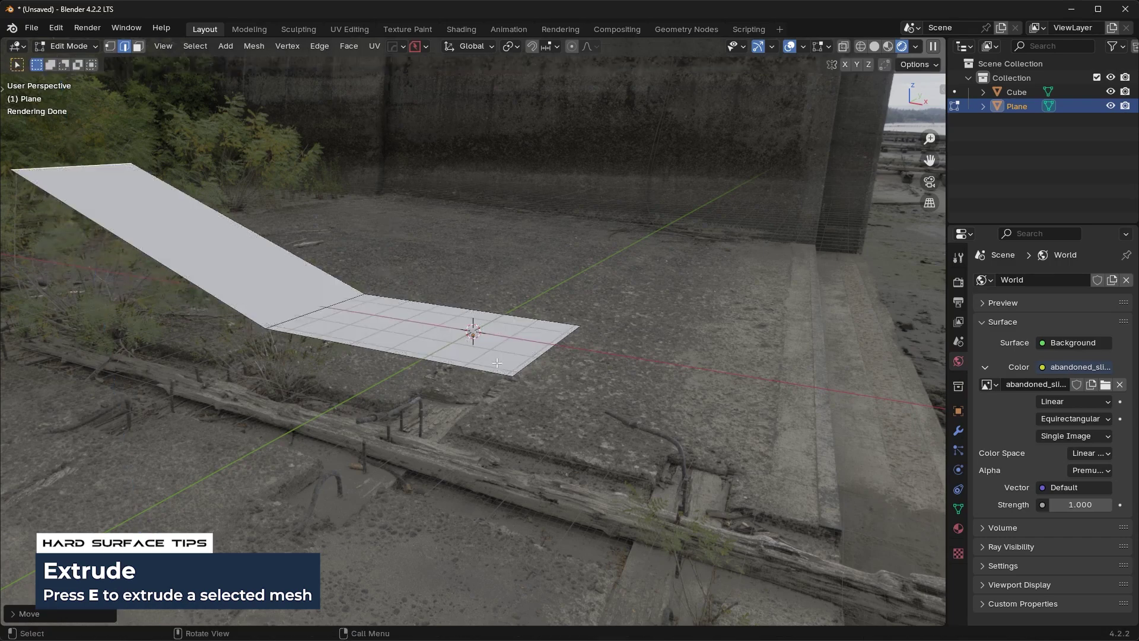
- Widen the whole backdrop mesh by scaling it along the global Y axis
{"action": "key", "text": "a"}
{"action": "key", "text": "s"}
{"action": "key", "text": "y"}
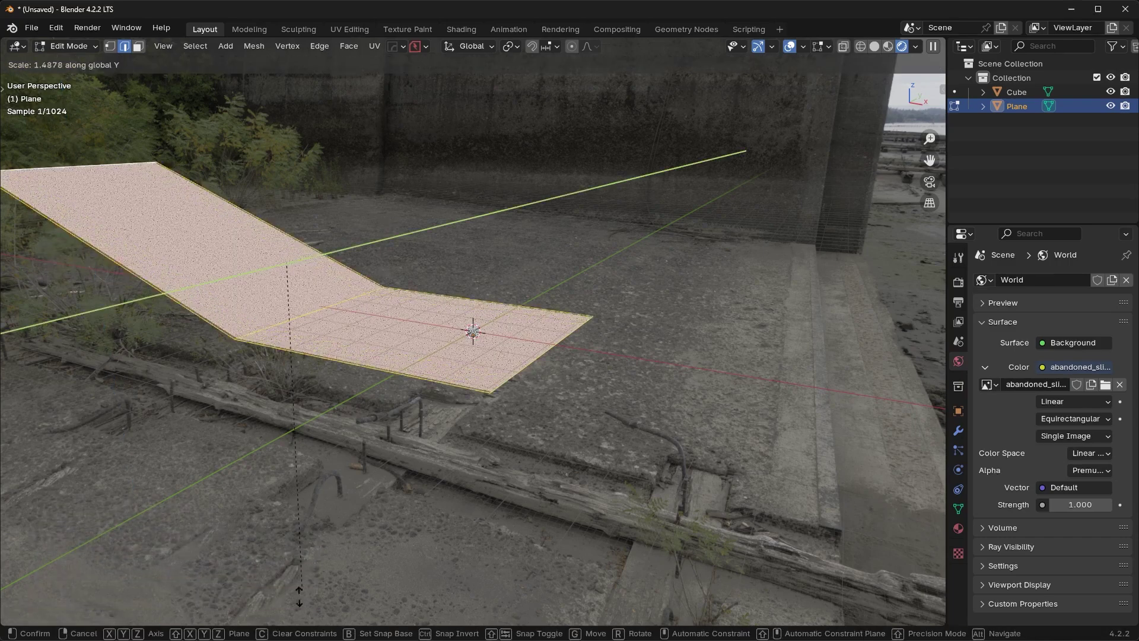
{"action": "left_click", "coordinate": [252, 305]}
{"action": "left_click", "coordinate": [348, 274]}
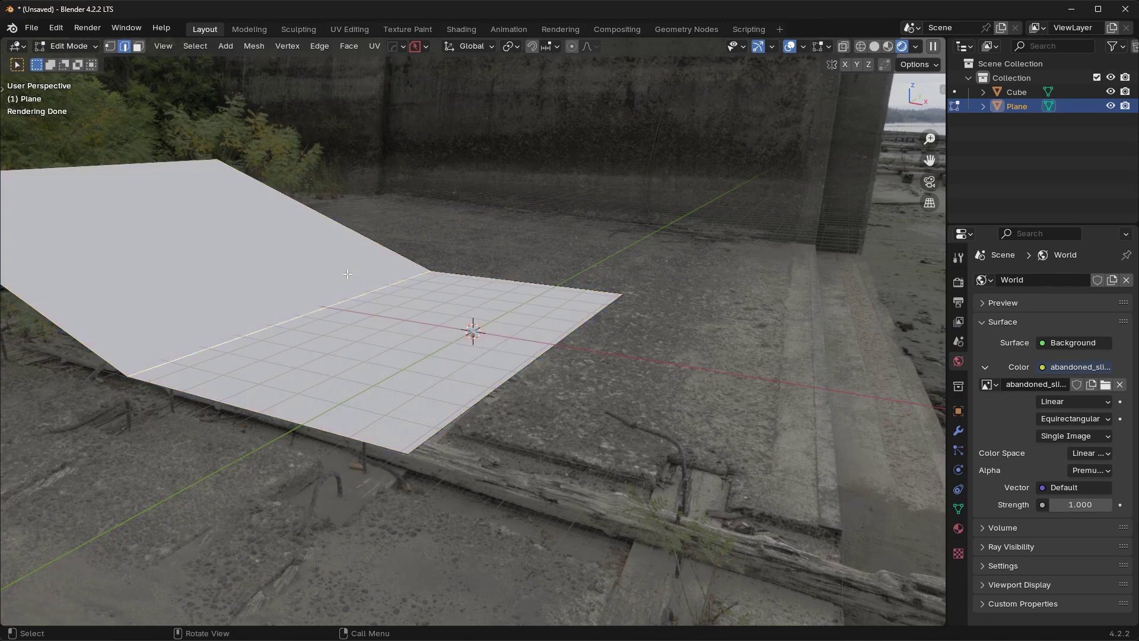
{"action": "middle_click_drag", "start_coordinate": [383, 260], "coordinate": [427, 279]}
{"action": "key", "text": "ctrl+b"}
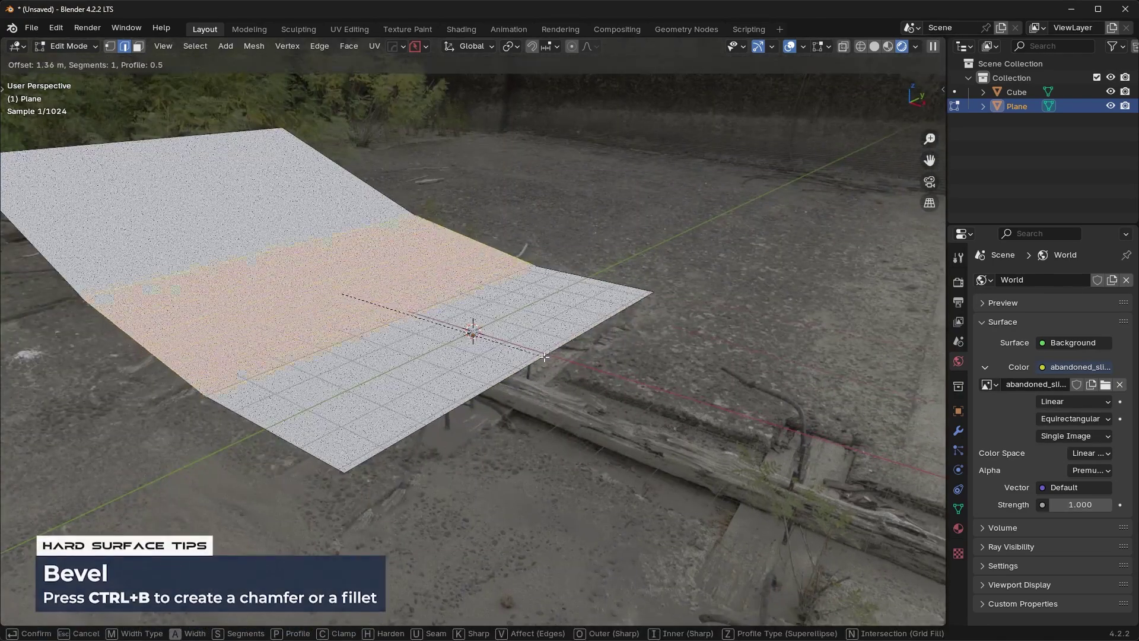
{"action": "scroll", "coordinate": [546, 357], "scroll_direction": "up", "scroll_amount": 11}
{"action": "right_click", "coordinate": [550, 358]}
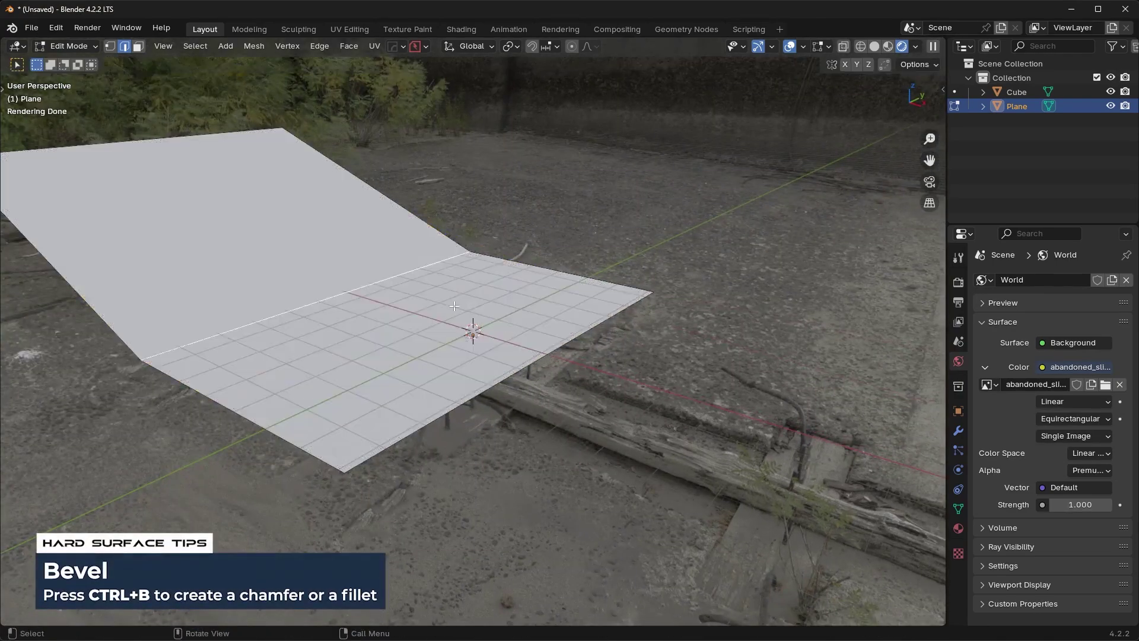
- Raise the backdrop mesh's upper end edge about 30 m along the global Z axis to steepen the slope
{"action": "middle_click_drag", "start_coordinate": [549, 359], "coordinate": [380, 243]}
{"action": "key", "text": "g"}
{"action": "key", "text": "z"}
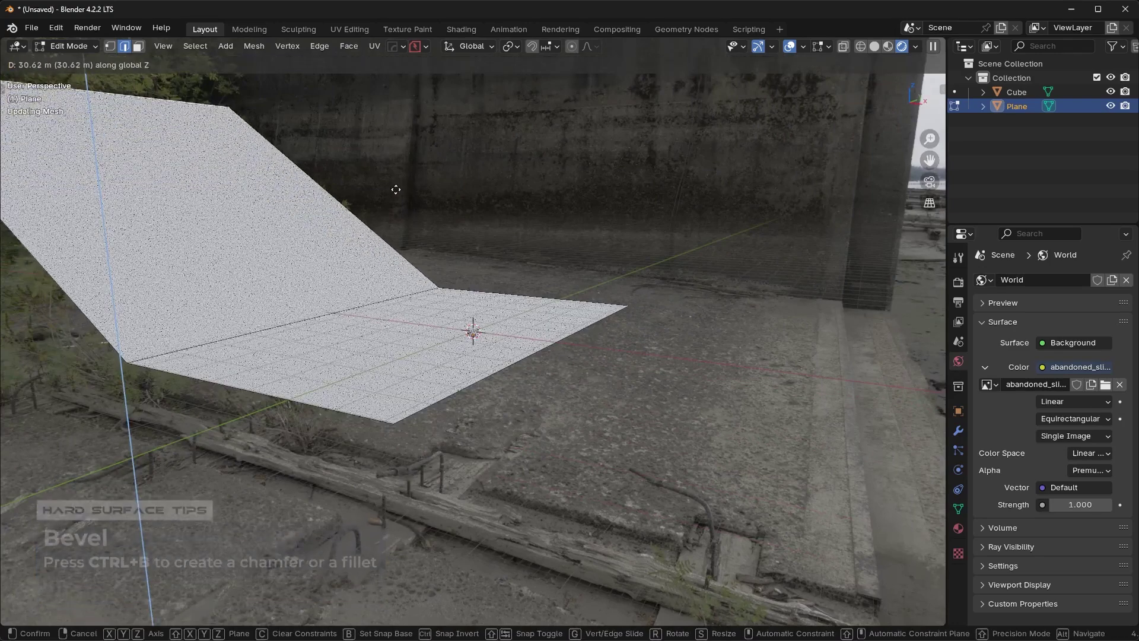
{"action": "left_click", "coordinate": [394, 196]}
- Bevel the fold edge between the floor and the slope with an offset of about 1.3 m and 46 segments
{"action": "key", "text": "ctrl+b"}
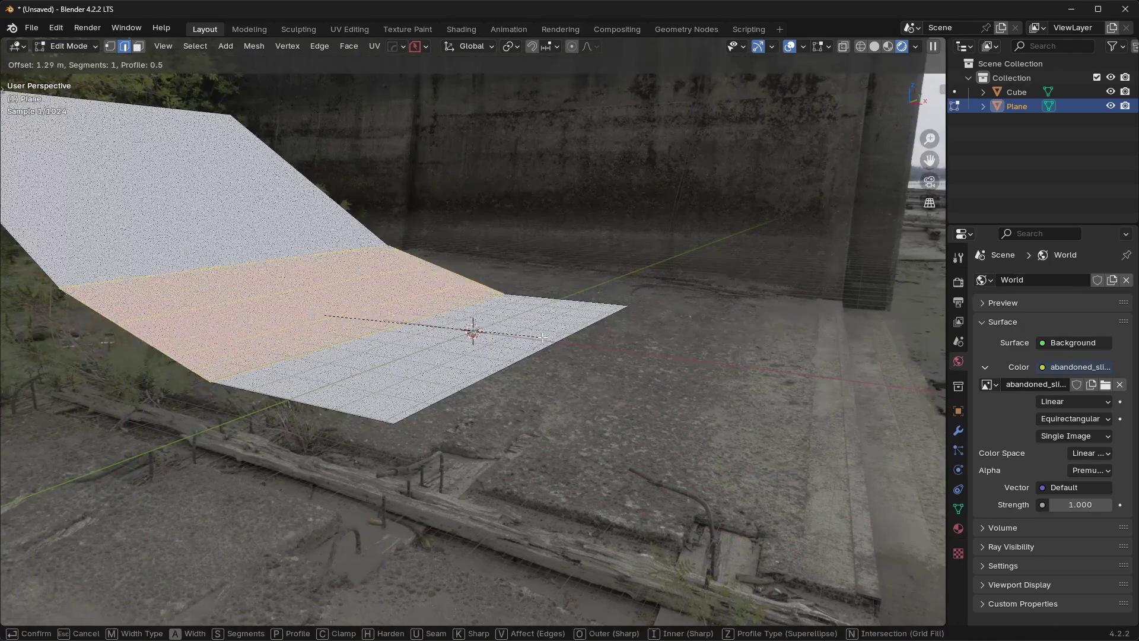
{"action": "scroll", "coordinate": [534, 339], "scroll_direction": "up", "scroll_amount": 20}
{"action": "scroll", "coordinate": [558, 342], "scroll_direction": "up", "scroll_amount": 15}
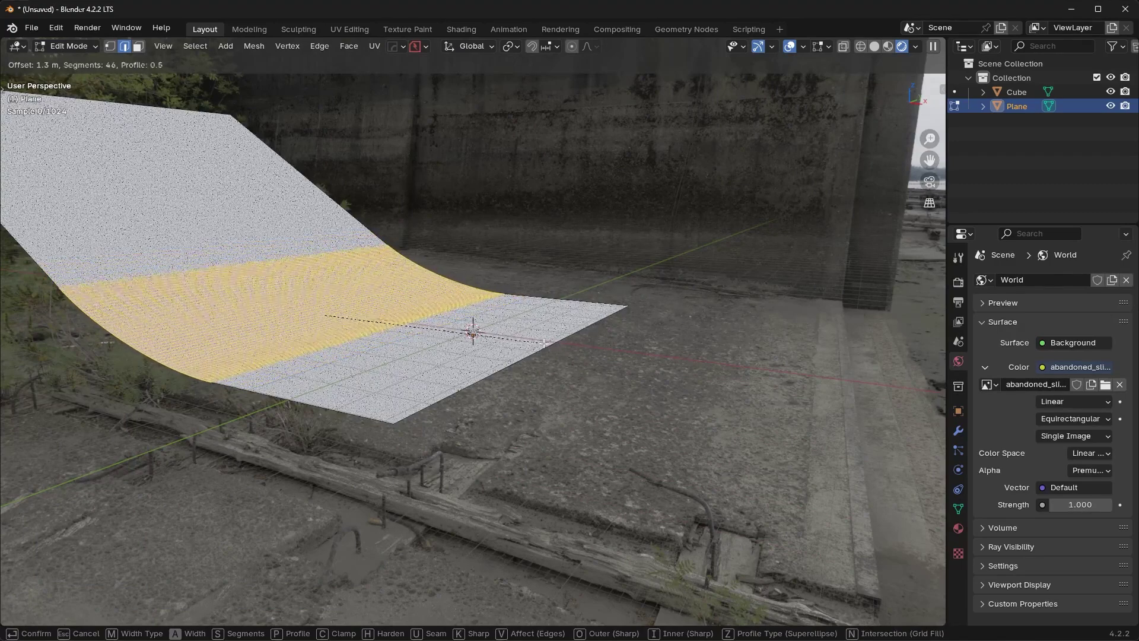
{"action": "left_click", "coordinate": [553, 344]}
- Return to Object Mode and apply Shade Smooth to the backdrop plane
{"action": "middle_click_drag", "start_coordinate": [553, 344], "coordinate": [481, 172]}
{"action": "key", "text": "Tab"}
{"action": "right_click", "coordinate": [498, 272]}
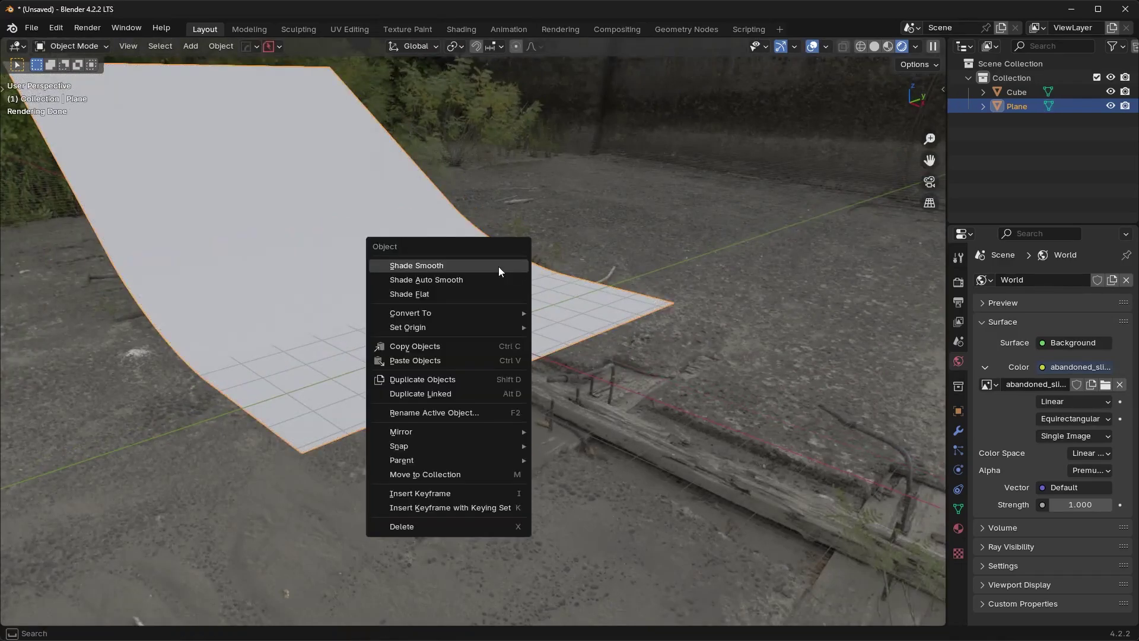
{"action": "left_click", "coordinate": [489, 269]}
- Extend the backdrop's floor by moving its front edge outward in Edit Mode, and return to Object Mode
{"action": "scroll", "coordinate": [512, 321], "scroll_direction": "up", "scroll_amount": 4}
{"action": "key", "text": "Tab"}
{"action": "scroll", "coordinate": [517, 354], "scroll_direction": "down", "scroll_amount": 5}
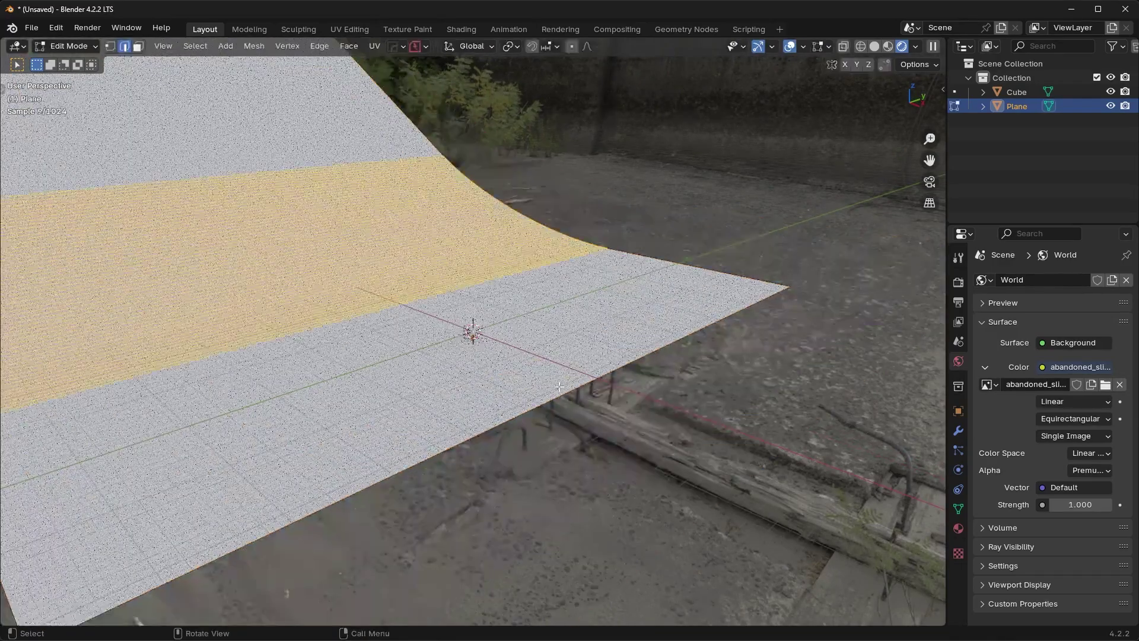
{"action": "key", "text": "g"}
{"action": "left_click", "coordinate": [705, 483]}
{"action": "key", "text": "Tab"}
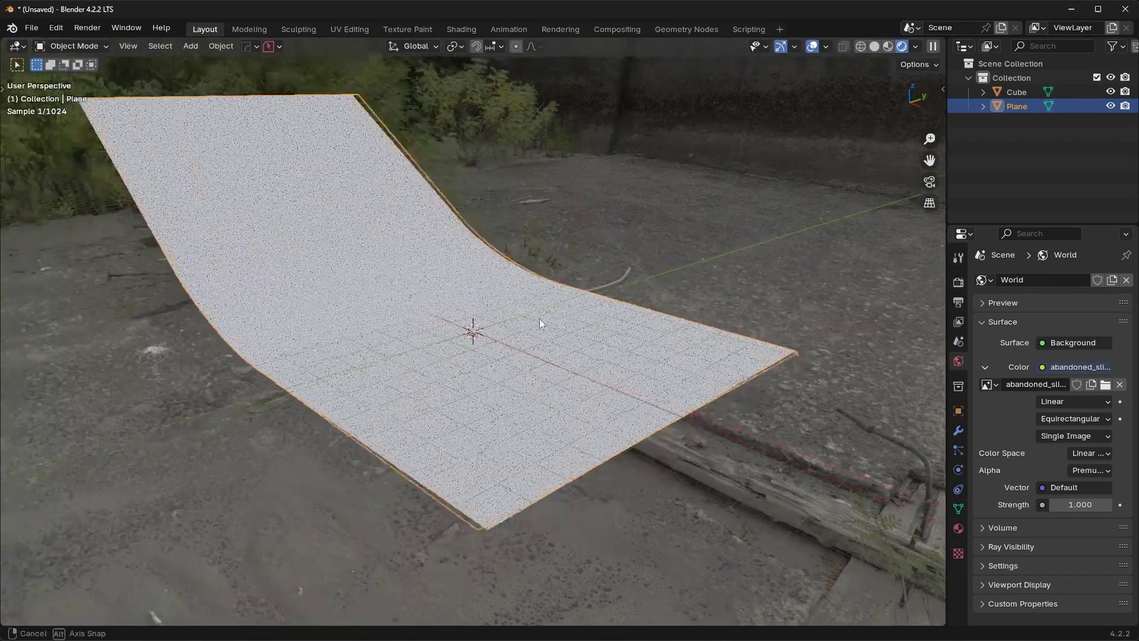
{"action": "mouse_move", "coordinate": [540, 318]}
{"action": "middle_mouse_down"}
{"action": "mouse_move", "coordinate": [523, 340]}
{"action": "mouse_move", "coordinate": [542, 314]}
{"action": "middle_mouse_up"}
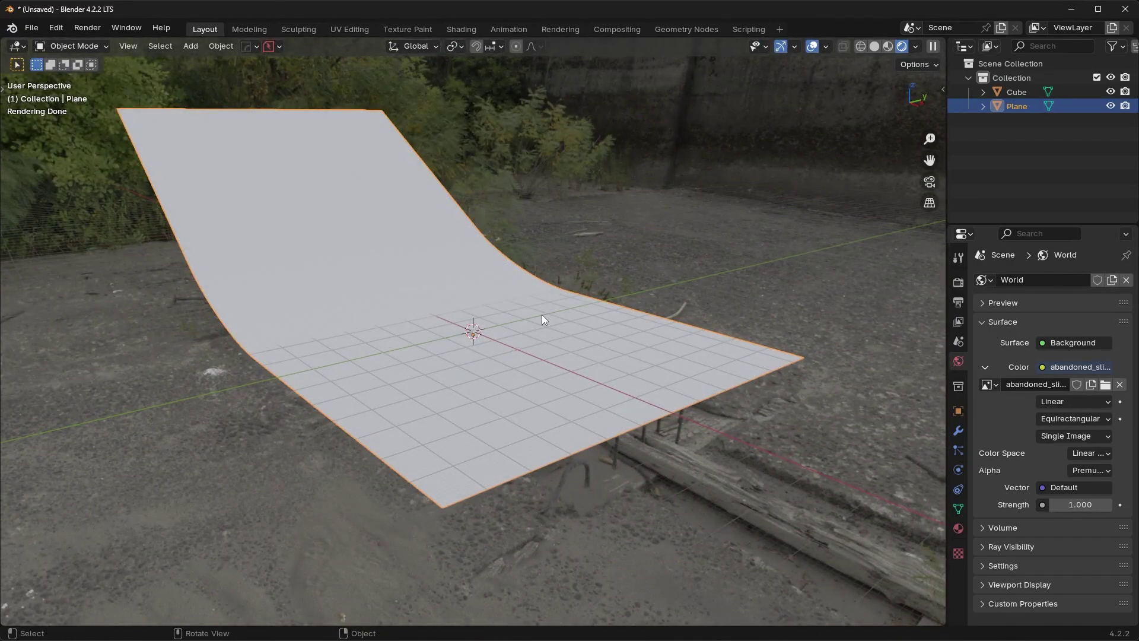
- Apply the Steel Floor 1 material from the MaterialWorks Metal library to the backdrop plane
{"action": "scroll", "coordinate": [543, 314], "scroll_direction": "up", "scroll_amount": 6}
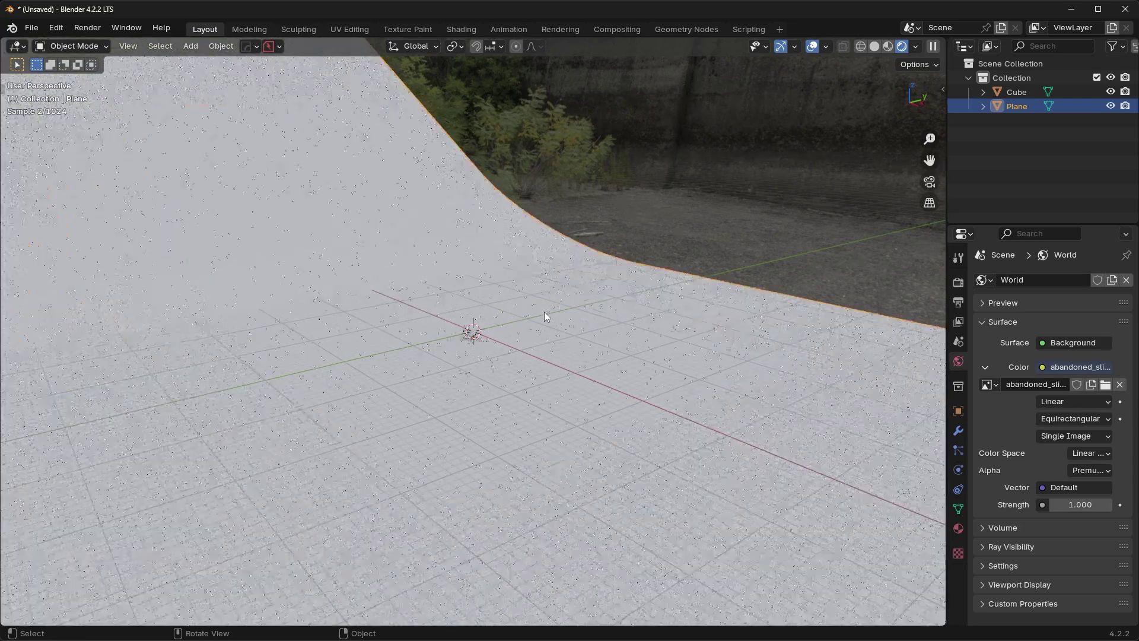
{"action": "middle_click_drag", "start_coordinate": [491, 329], "coordinate": [895, 422]}
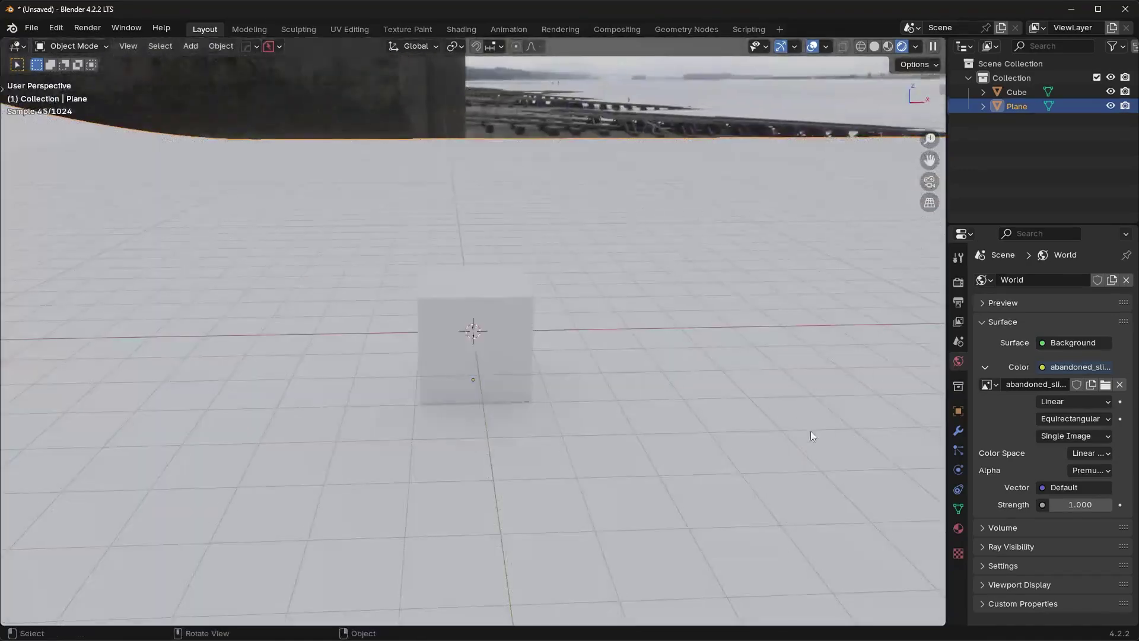
{"action": "middle_click_drag", "start_coordinate": [809, 433], "coordinate": [600, 306]}
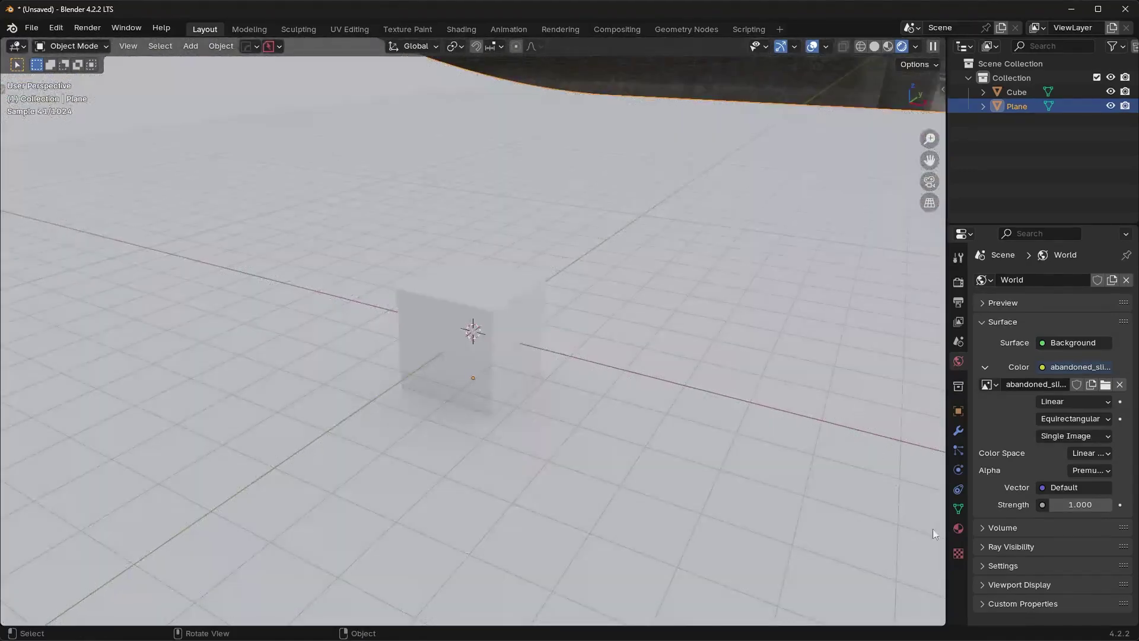
{"action": "left_click", "coordinate": [958, 528]}
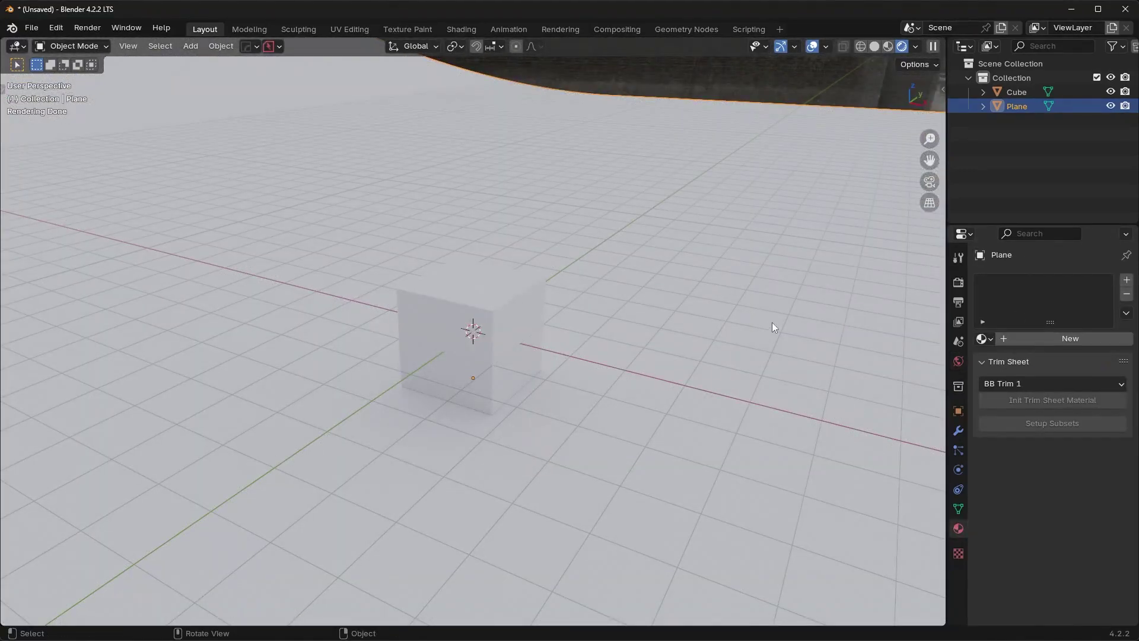
{"action": "key", "text": "n"}
{"action": "middle_click_drag", "start_coordinate": [806, 277], "coordinate": [828, 184]}
{"action": "left_click", "coordinate": [827, 183]}
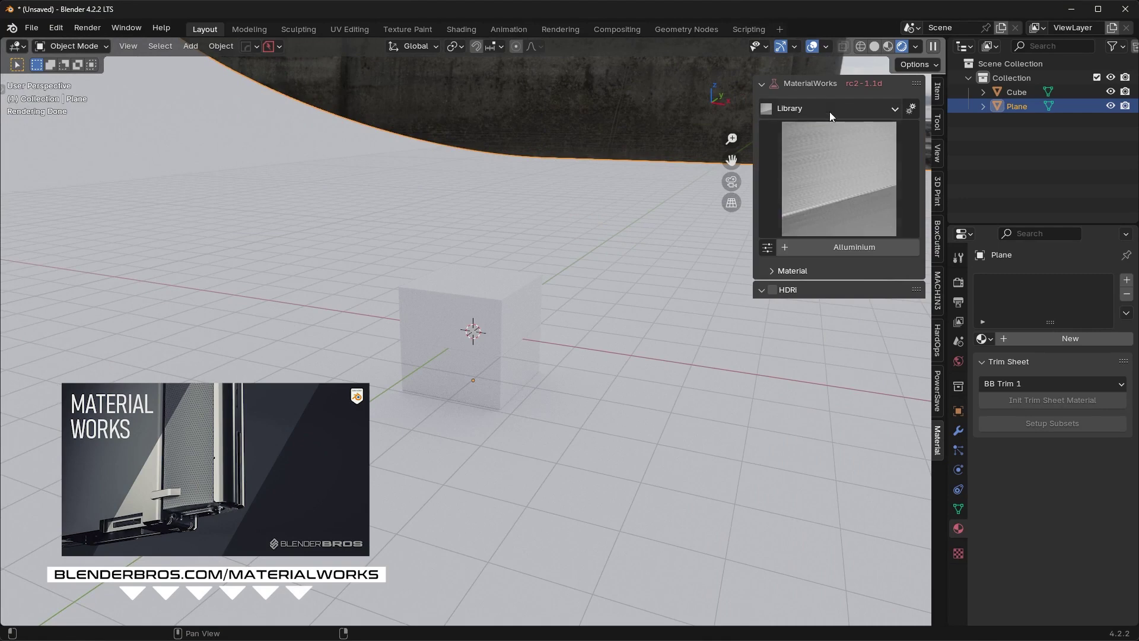
{"action": "left_click", "coordinate": [830, 111]}
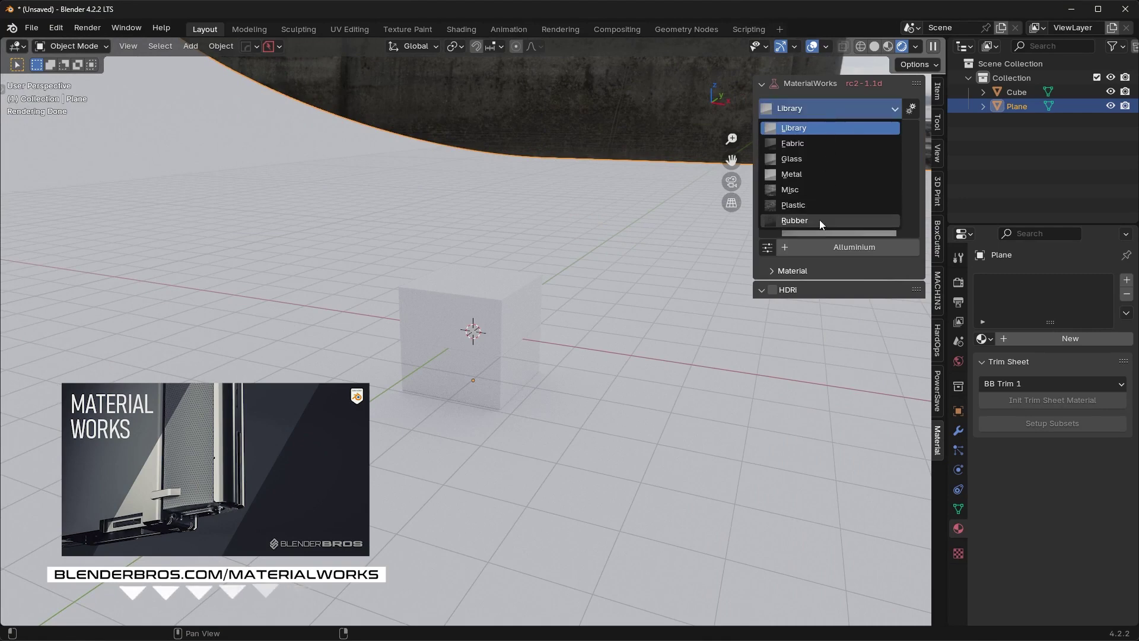
{"action": "left_click", "coordinate": [809, 175]}
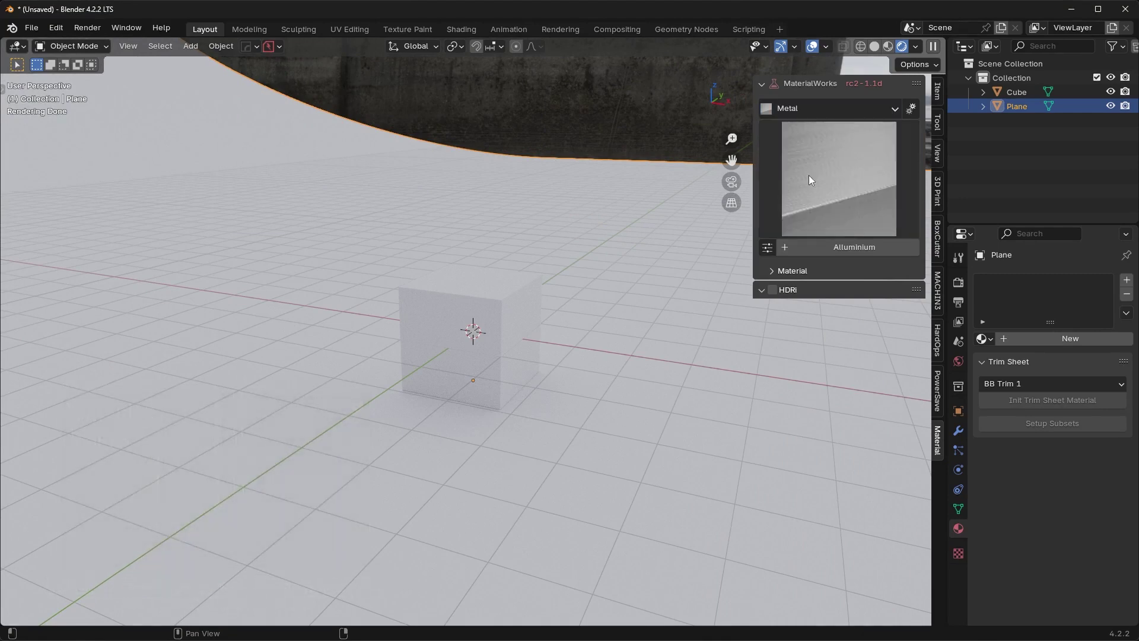
{"action": "left_click", "coordinate": [831, 173]}
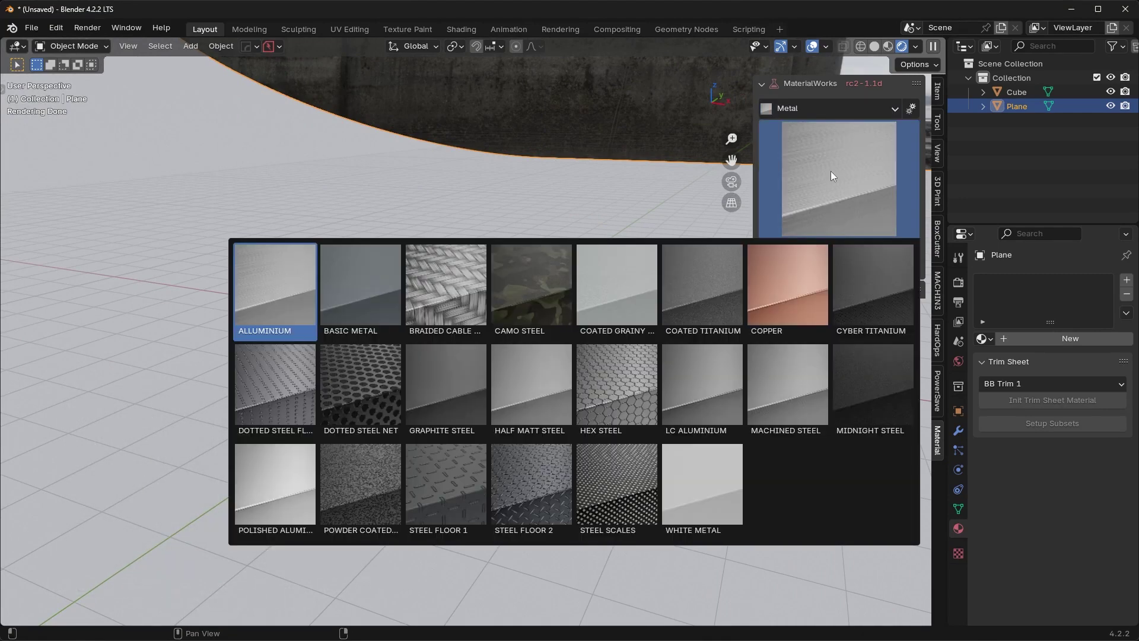
{"action": "left_click", "coordinate": [443, 493]}
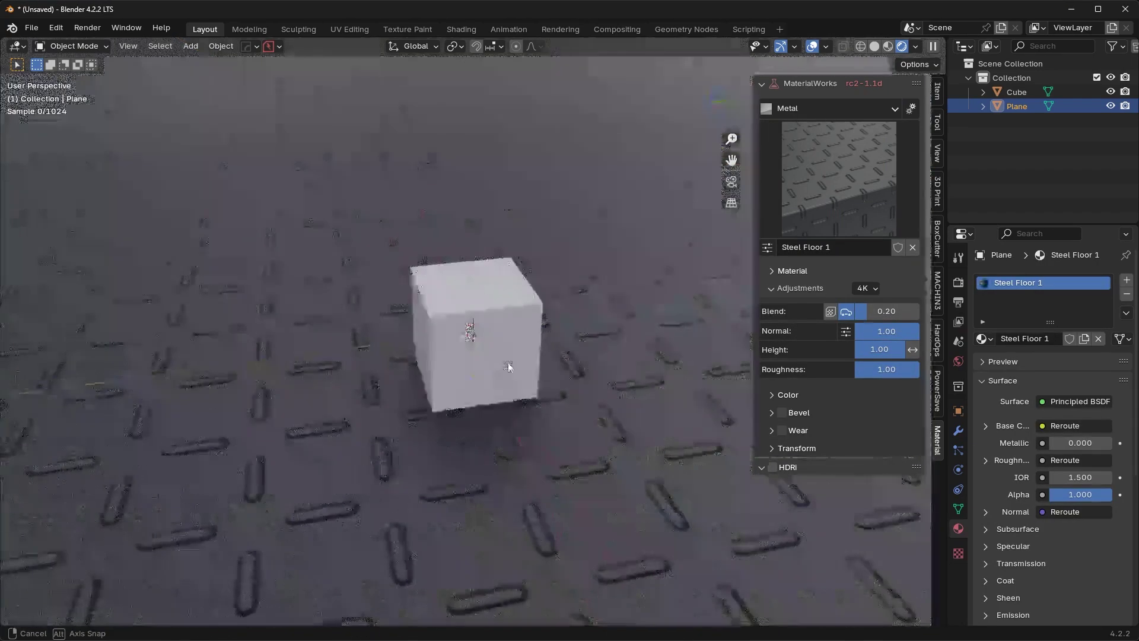
- Apply the backdrop plane's scale so the floor texture maps at its proper size
{"action": "key", "text": "ctrl+a"}
{"action": "left_click", "coordinate": [501, 385]}
{"action": "middle_click_drag", "start_coordinate": [501, 385], "coordinate": [472, 343]}
- Select the cube and give it the Alluminium material from the MaterialWorks Metal library
{"action": "left_click", "coordinate": [484, 324]}
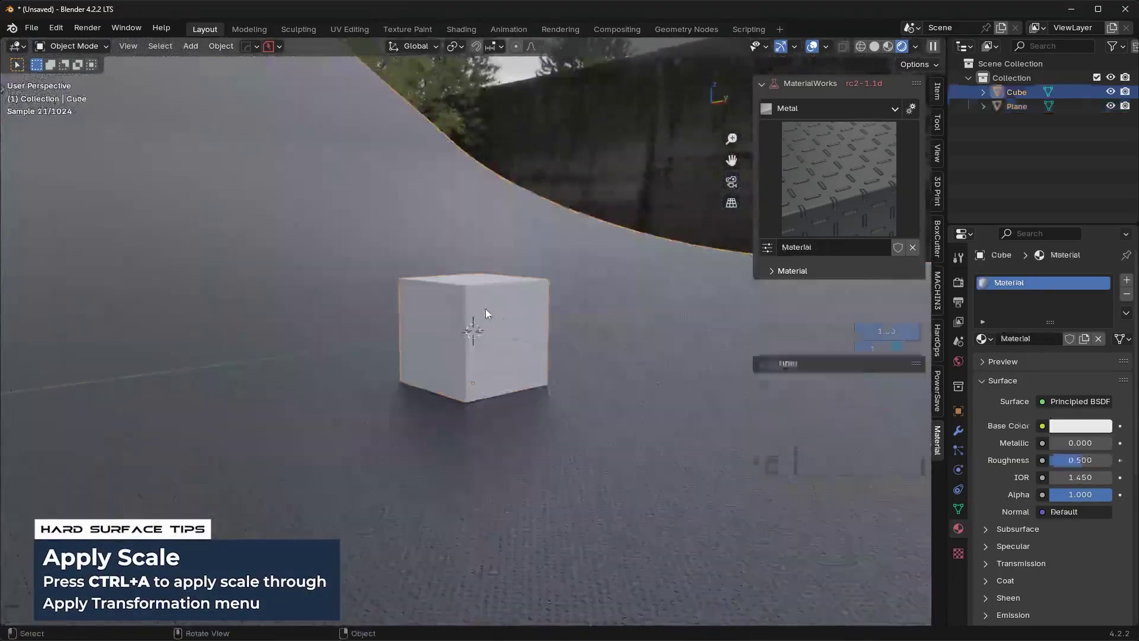
{"action": "scroll", "coordinate": [483, 323], "scroll_direction": "up", "scroll_amount": 3}
{"action": "left_click", "coordinate": [829, 180]}
{"action": "left_click", "coordinate": [279, 285]}
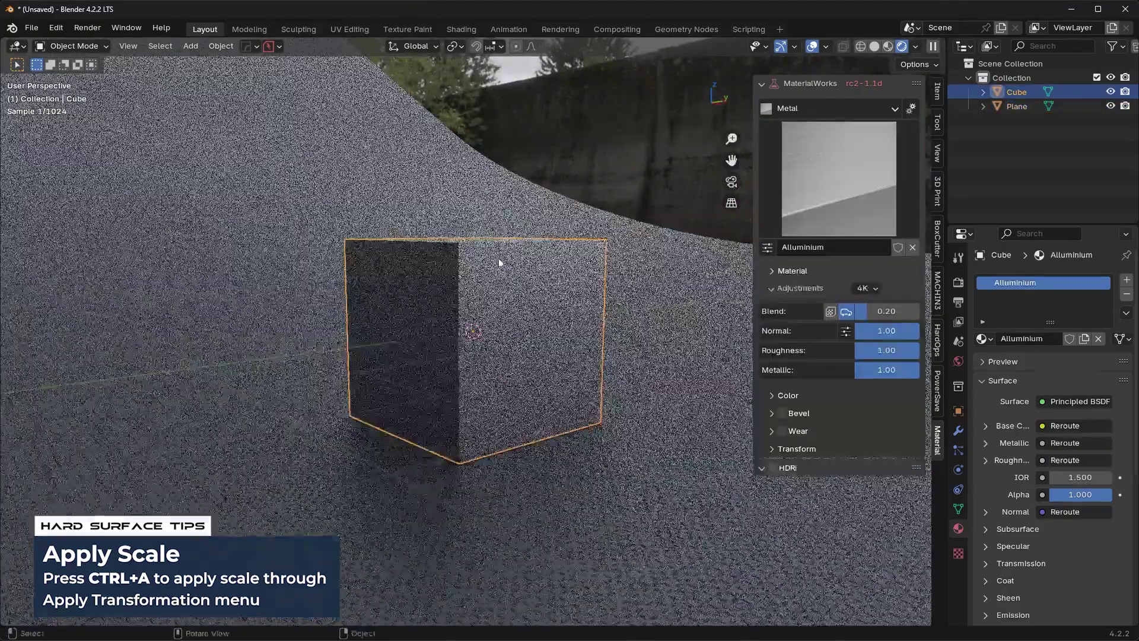
{"action": "middle_click_drag", "start_coordinate": [495, 268], "coordinate": [486, 303]}
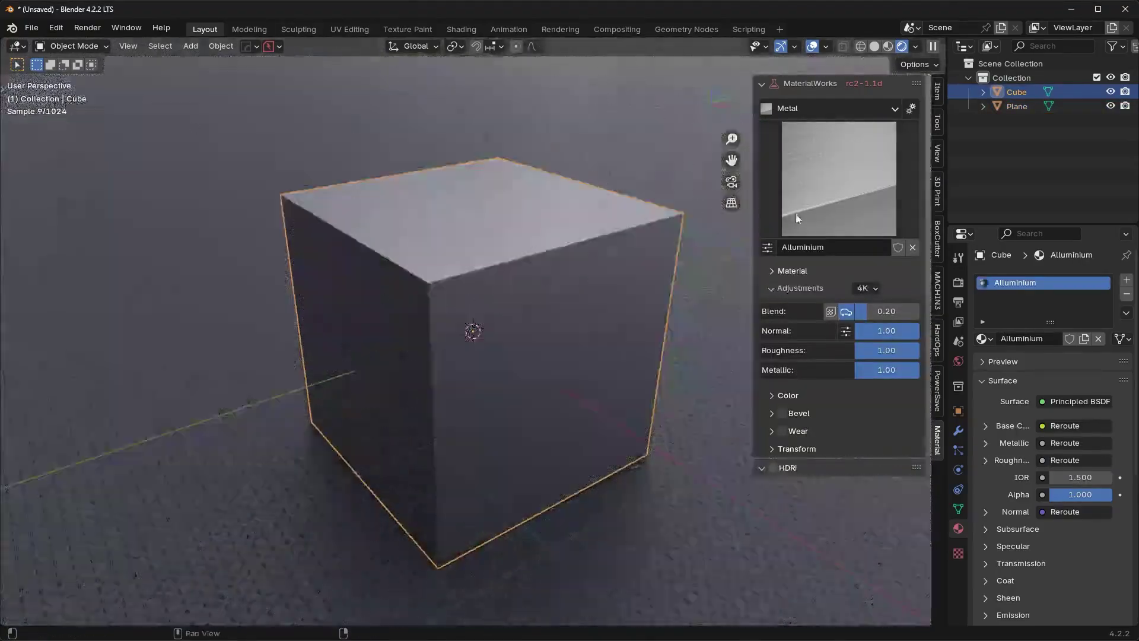
- Add a HardOps bevel to the cube with 3 segments, width 0.0195 and a 30° angle limit, with Harden Normals enabled
{"action": "key", "text": "q"}
{"action": "left_click", "coordinate": [486, 304]}
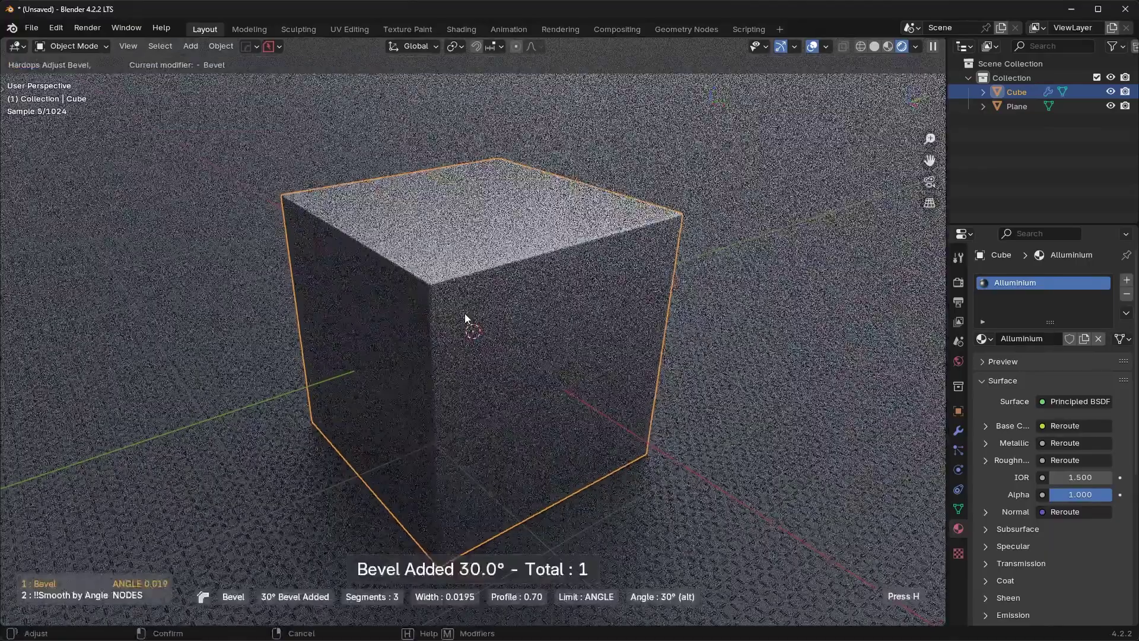
{"action": "key", "text": "n"}
{"action": "left_click", "coordinate": [465, 313]}
{"action": "scroll", "coordinate": [465, 320], "scroll_direction": "down", "scroll_amount": 3}
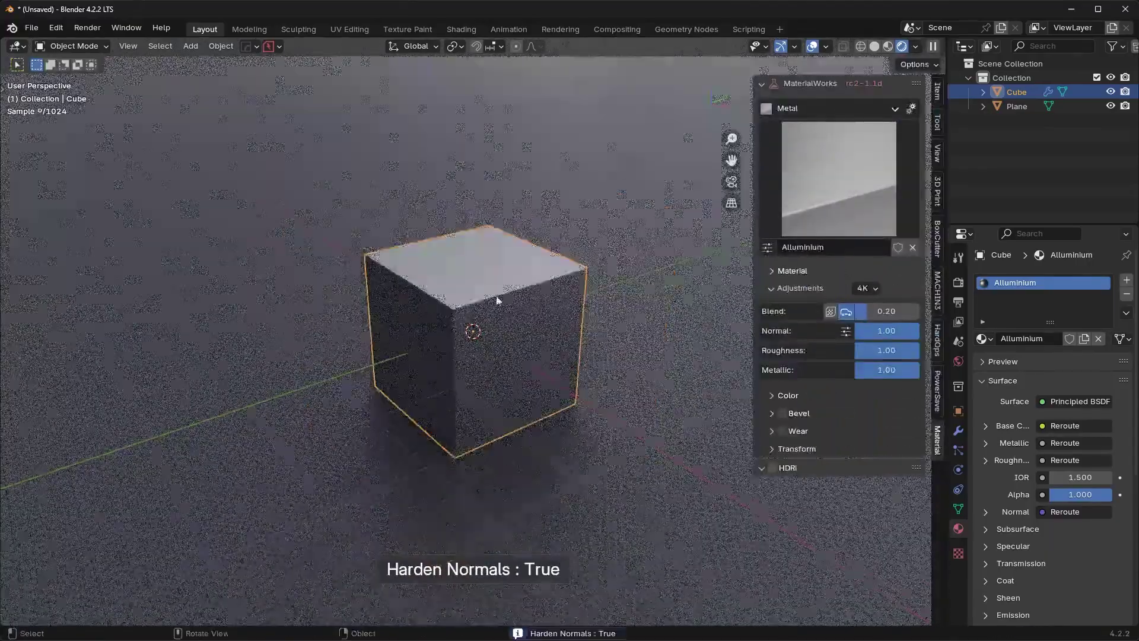
- Deselect everything, hide the sidebar, and examine the rendered cube and backdrop from several angles
{"action": "left_click", "coordinate": [554, 464]}
{"action": "middle_click_drag", "start_coordinate": [559, 455], "coordinate": [552, 378]}
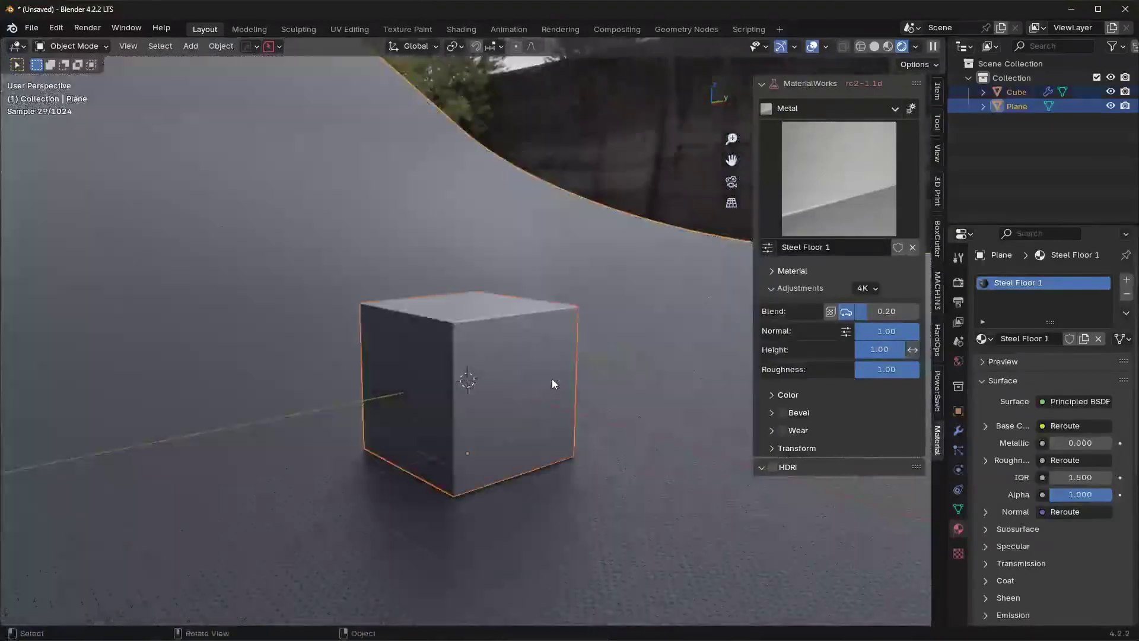
{"action": "key", "text": "alt+a"}
{"action": "key", "text": "n"}
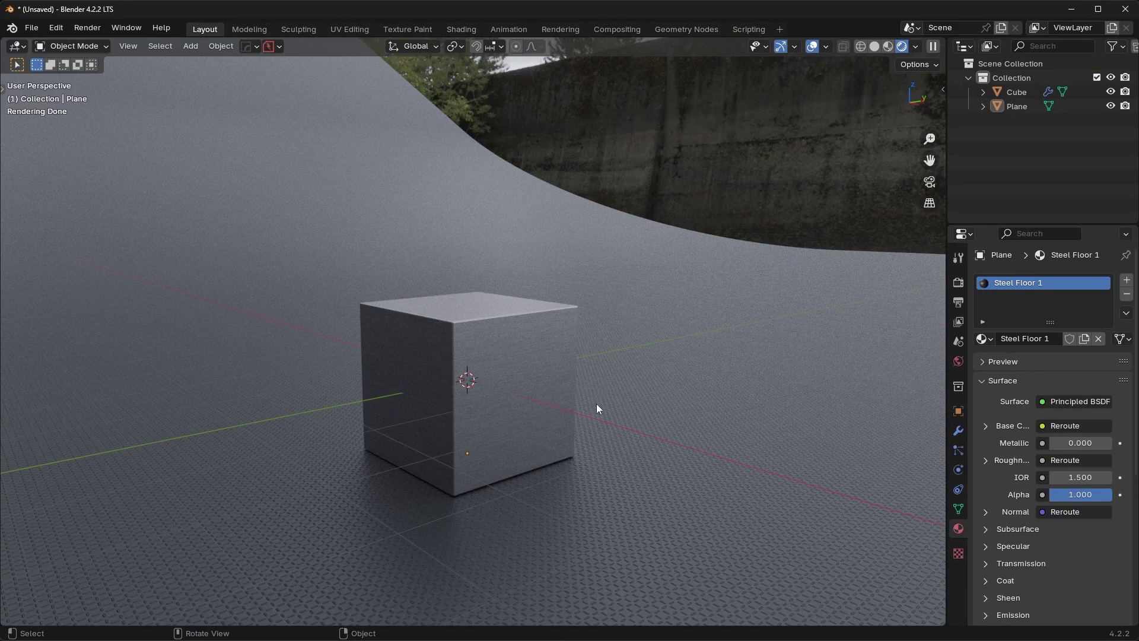
{"action": "middle_click_drag", "start_coordinate": [546, 352], "coordinate": [525, 353]}
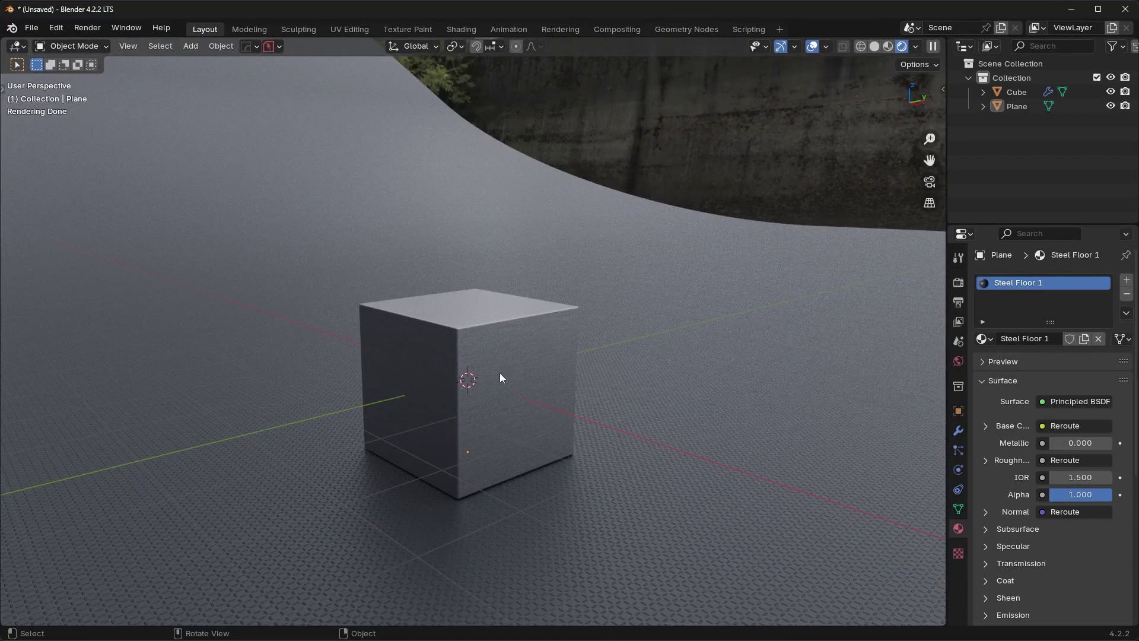
{"action": "middle_click_drag", "start_coordinate": [542, 371], "coordinate": [667, 334]}
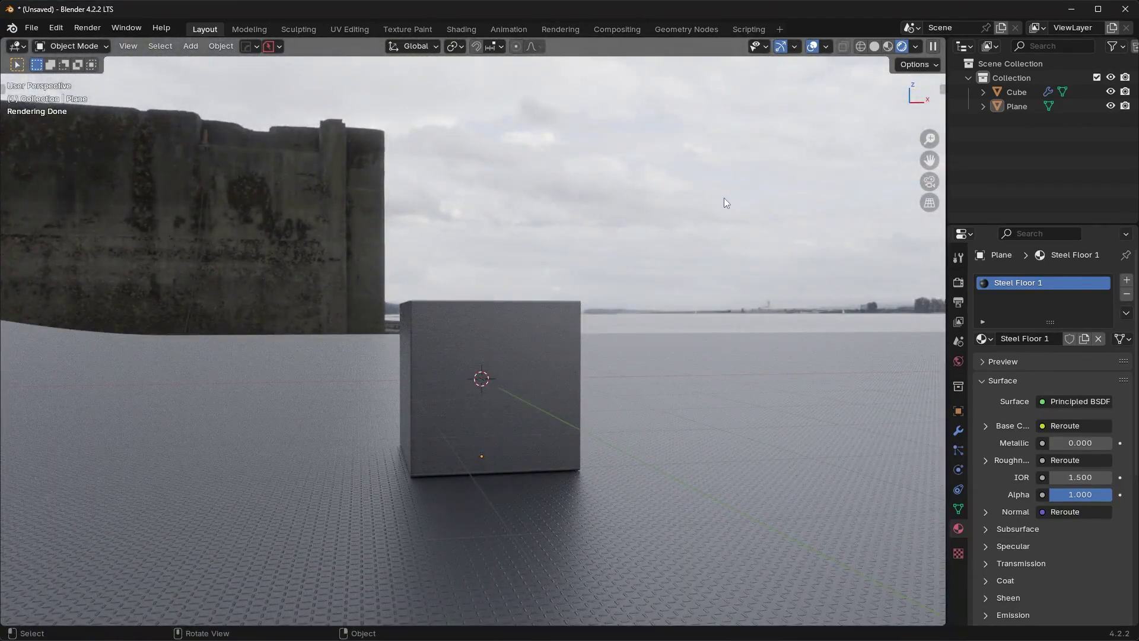
{"action": "middle_click_drag", "start_coordinate": [725, 202], "coordinate": [547, 338]}
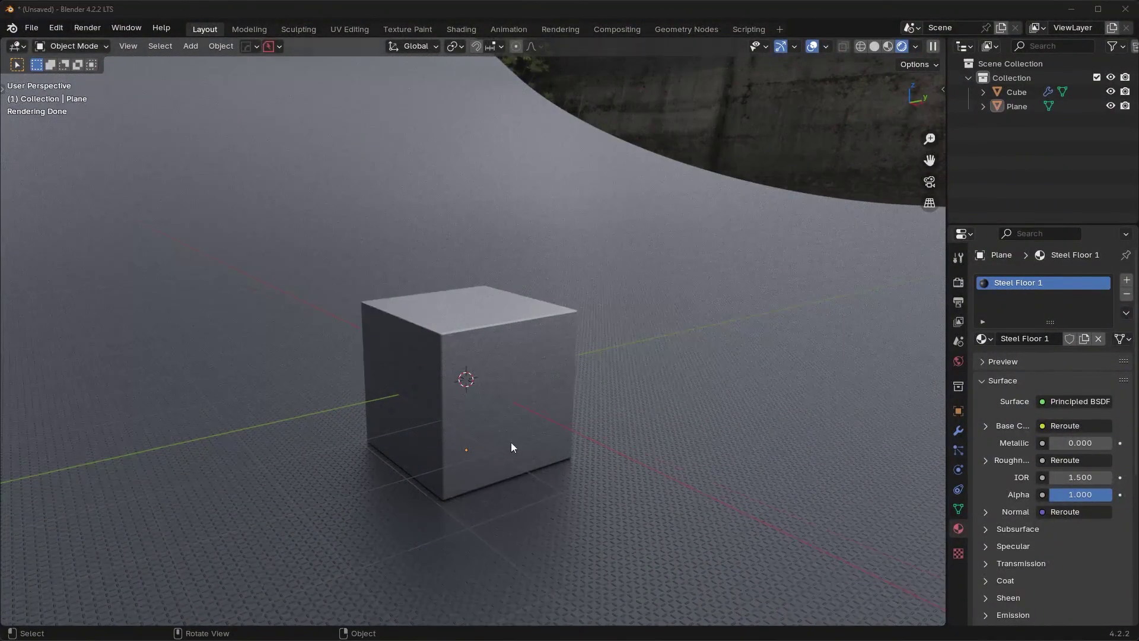
{"action": "scroll", "coordinate": [515, 439], "scroll_direction": "down", "scroll_amount": 1}
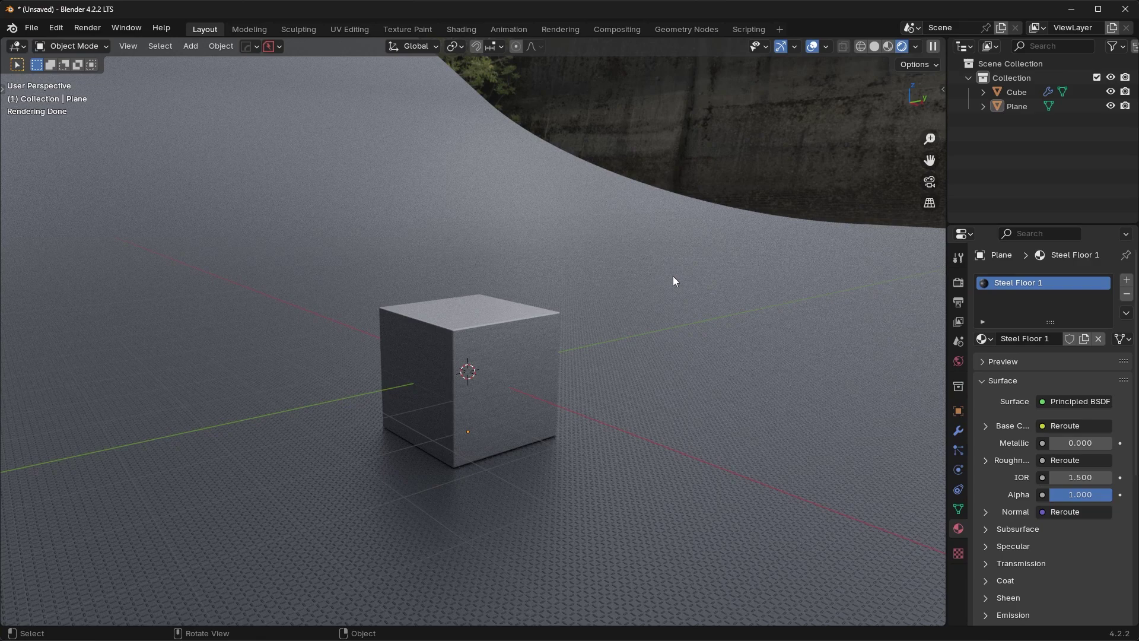
- Add a camera to the scene and align it to the current view of the cube
{"action": "key", "text": "shift+a"}
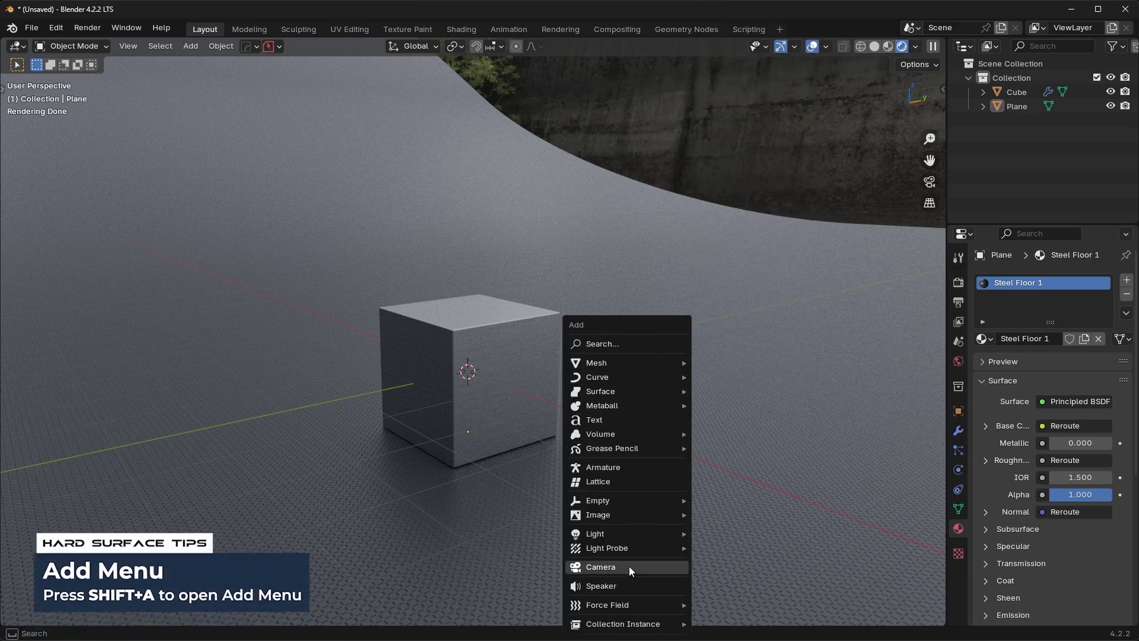
{"action": "left_click", "coordinate": [629, 567]}
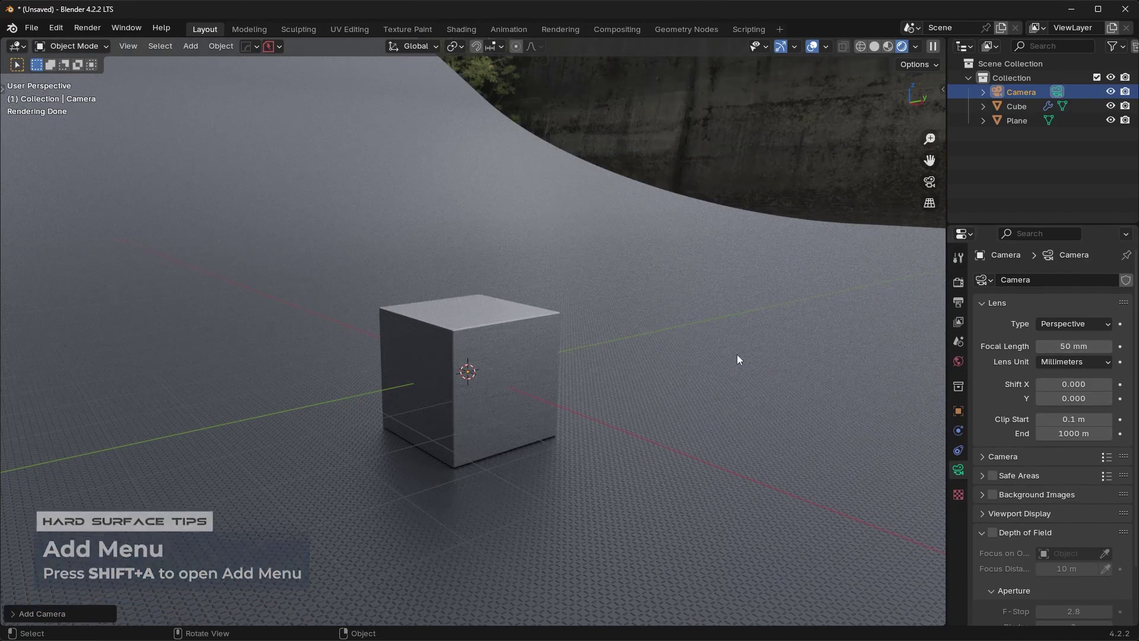
{"action": "left_click", "coordinate": [128, 45]}
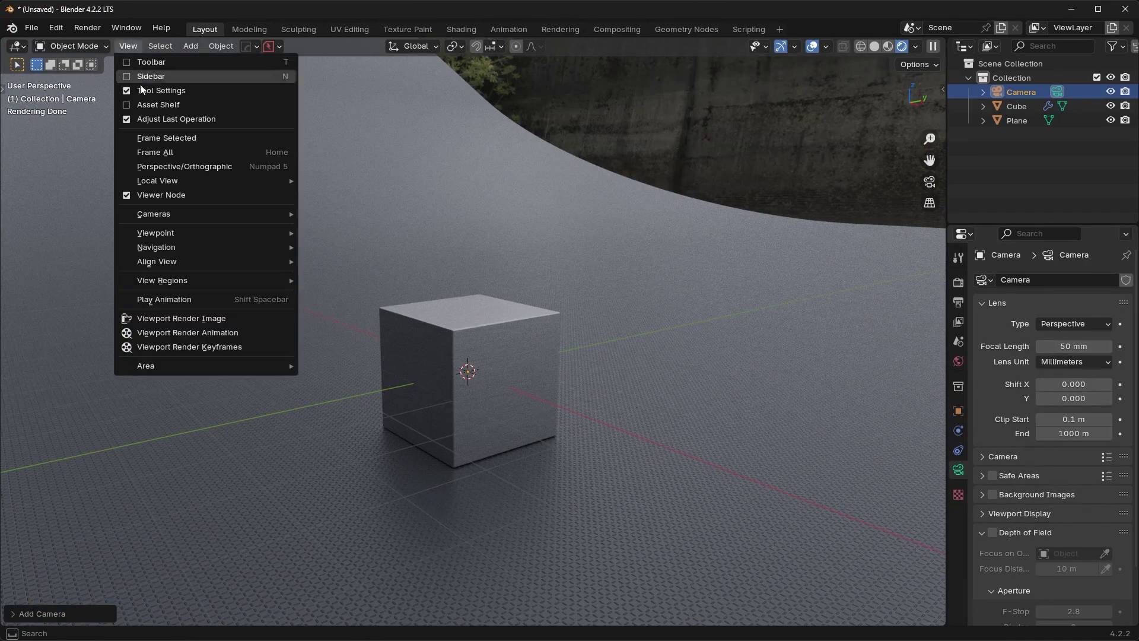
{"action": "mouse_move", "coordinate": [181, 263]}
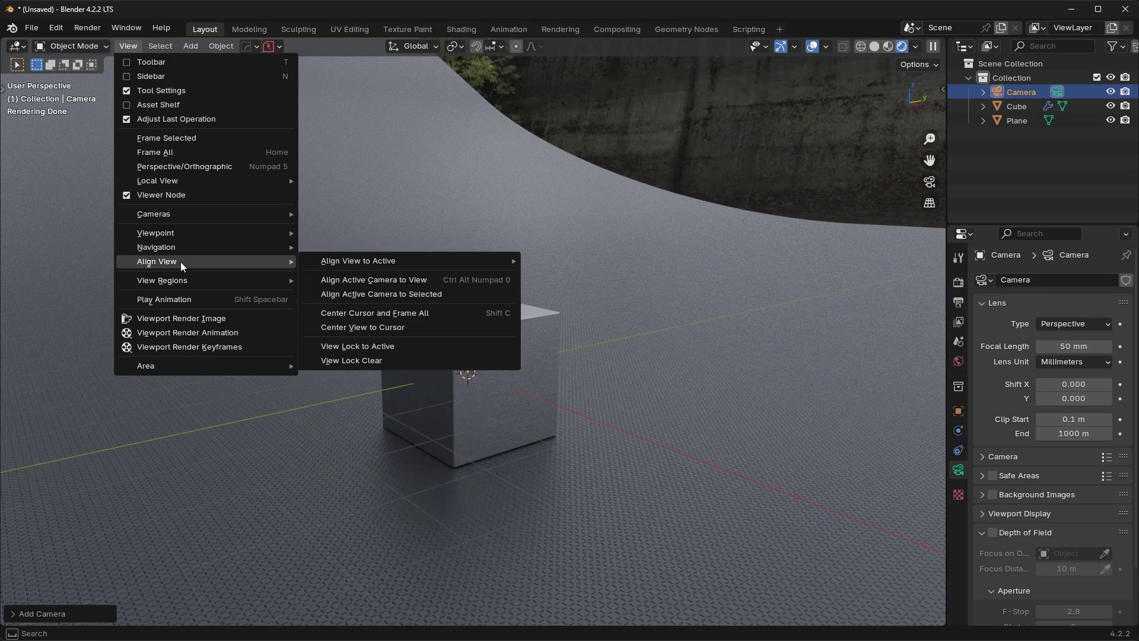
{"action": "left_click", "coordinate": [366, 280]}
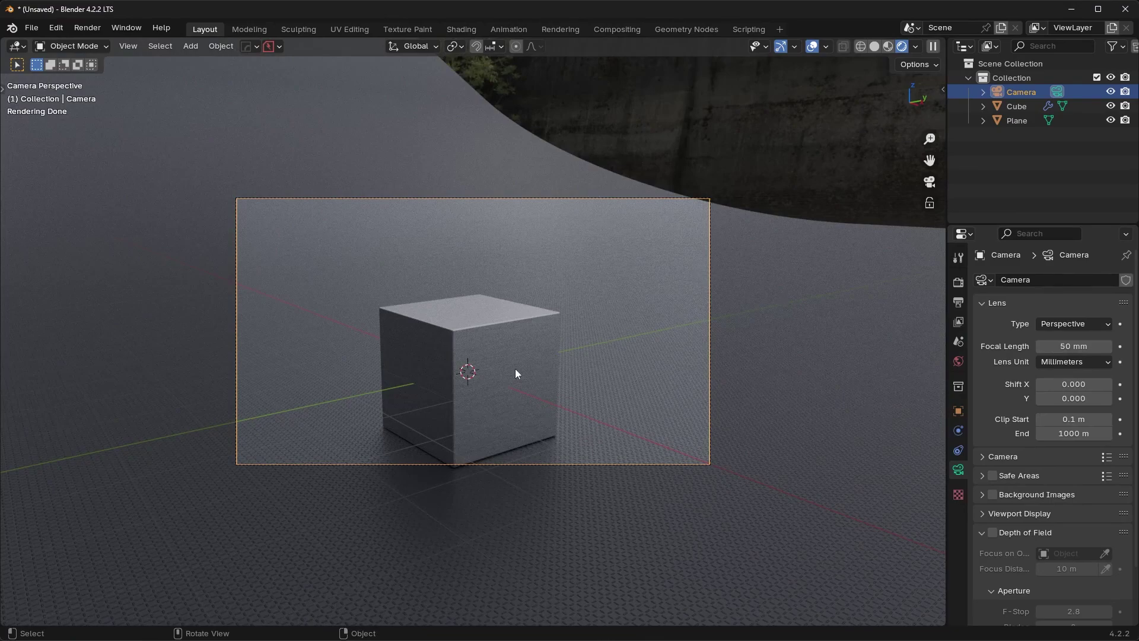
{"action": "key", "text": "g"}
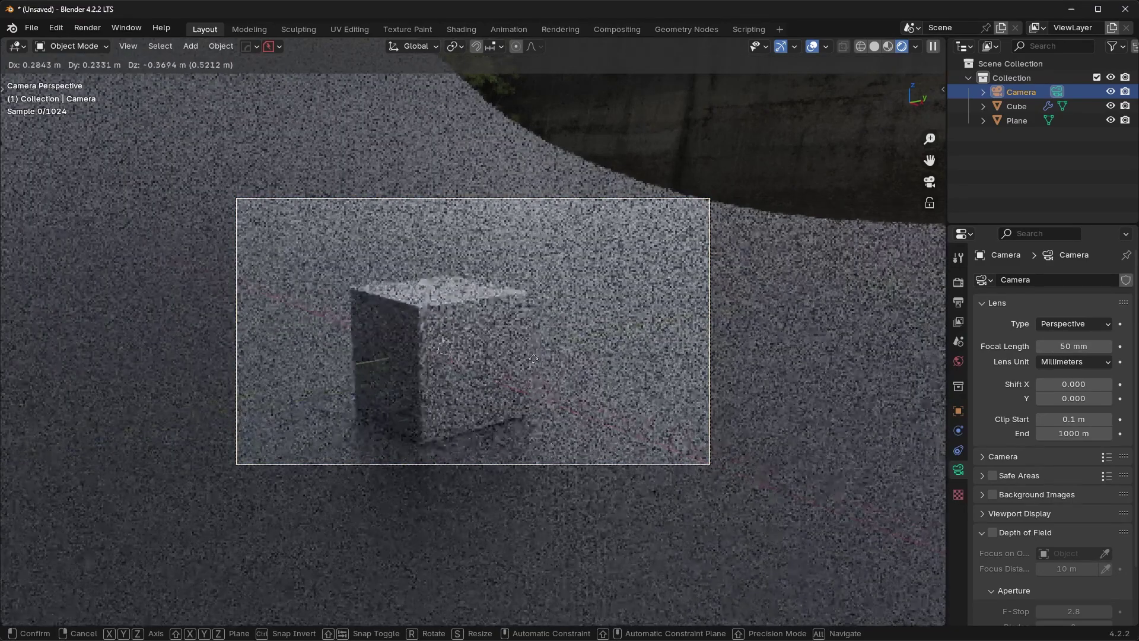
{"action": "right_click", "coordinate": [781, 363]}
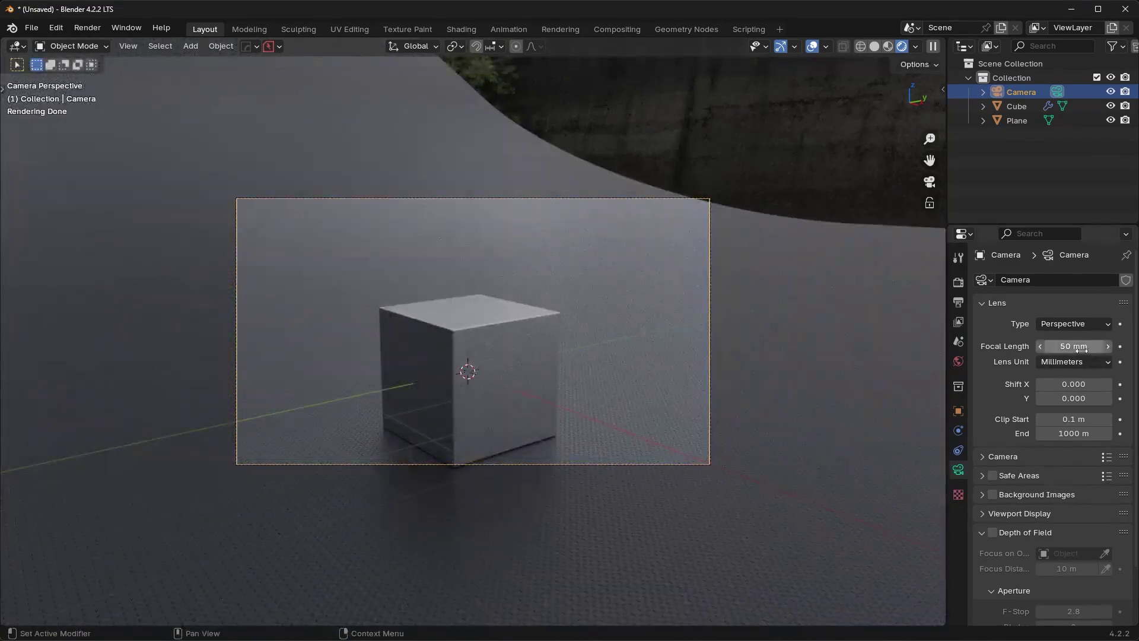
- Try a 75 mm focal length on the camera, and settle on 135 mm
{"action": "left_click", "coordinate": [1083, 348]}
{"action": "type", "text": "75"}
{"action": "key", "text": "Return"}
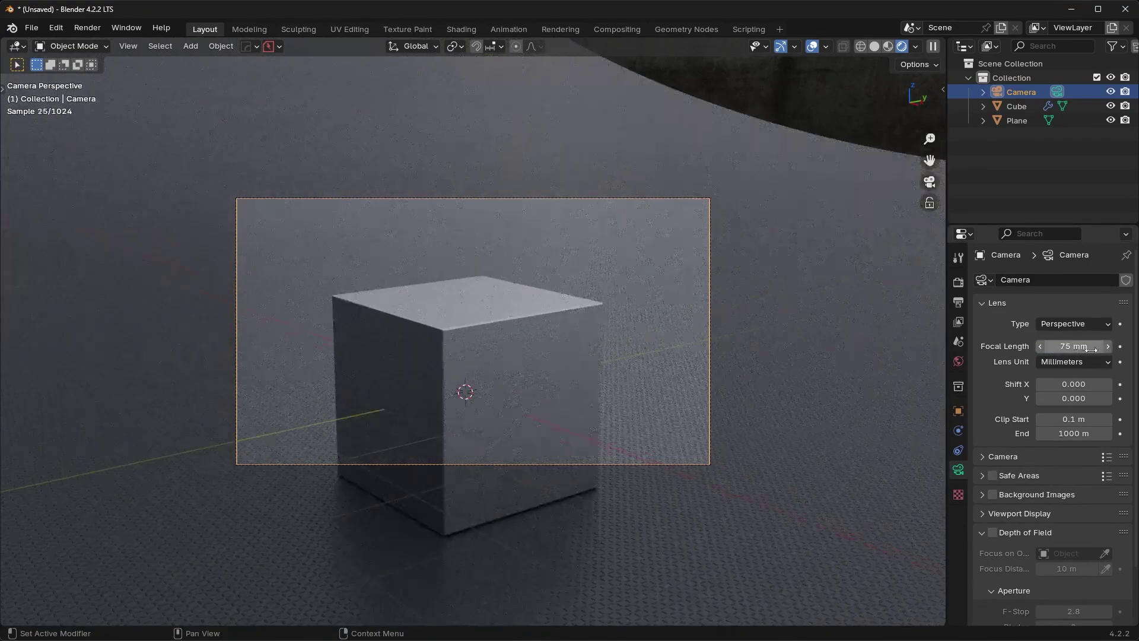
{"action": "left_click", "coordinate": [1082, 346]}
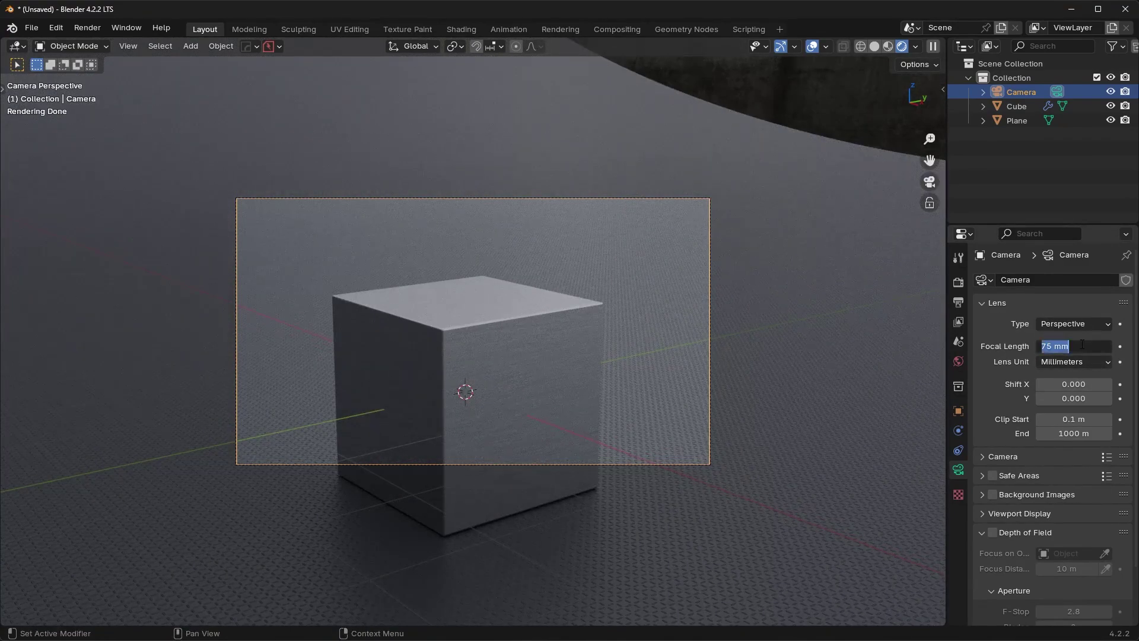
{"action": "type", "text": "135"}
{"action": "key", "text": "Return"}
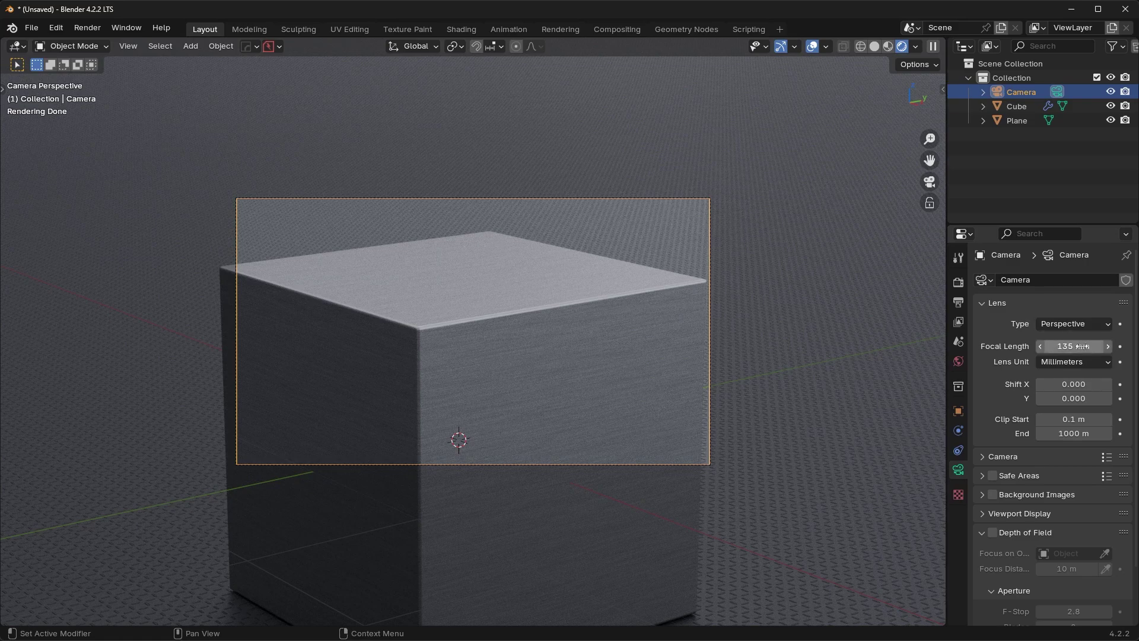
- Try a camera focal length of 331 mm, and restore it to 135 mm
{"action": "left_click_drag", "start_coordinate": [1079, 346], "coordinate": [1128, 346]}
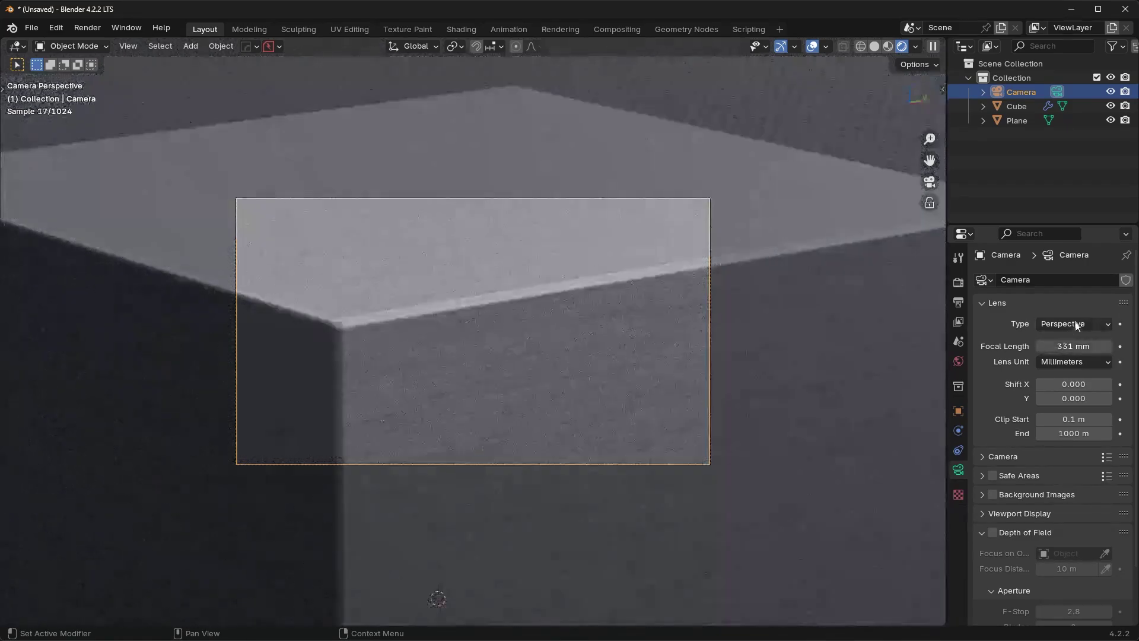
{"action": "scroll", "coordinate": [635, 321], "scroll_direction": "down", "scroll_amount": 4}
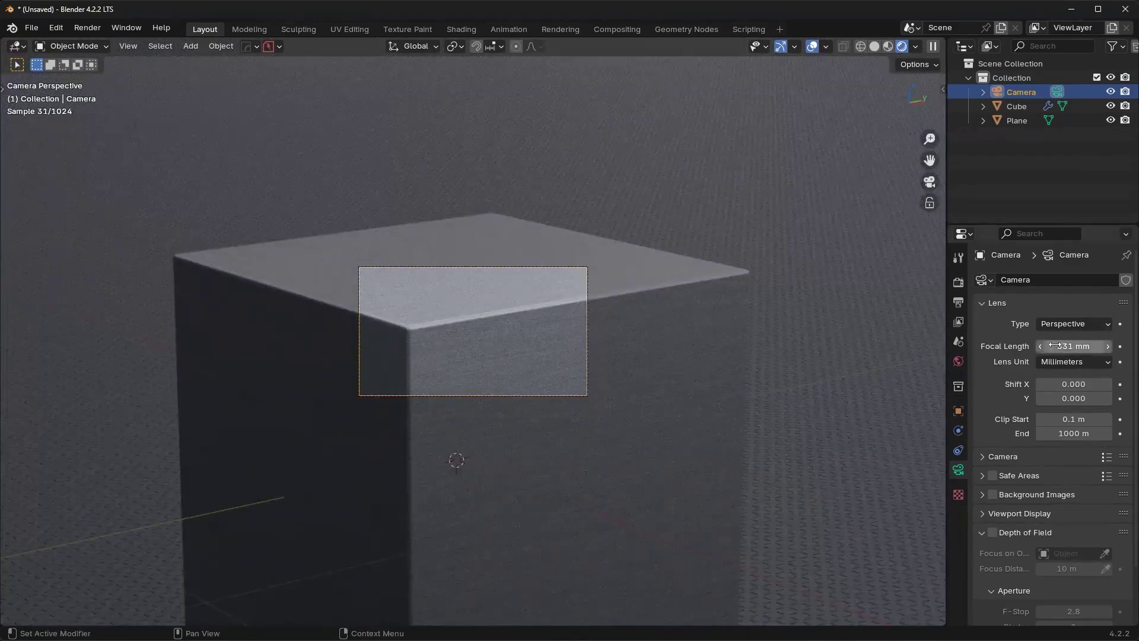
{"action": "double_click", "coordinate": [1055, 346]}
{"action": "type", "text": "135"}
{"action": "key", "text": "Return"}
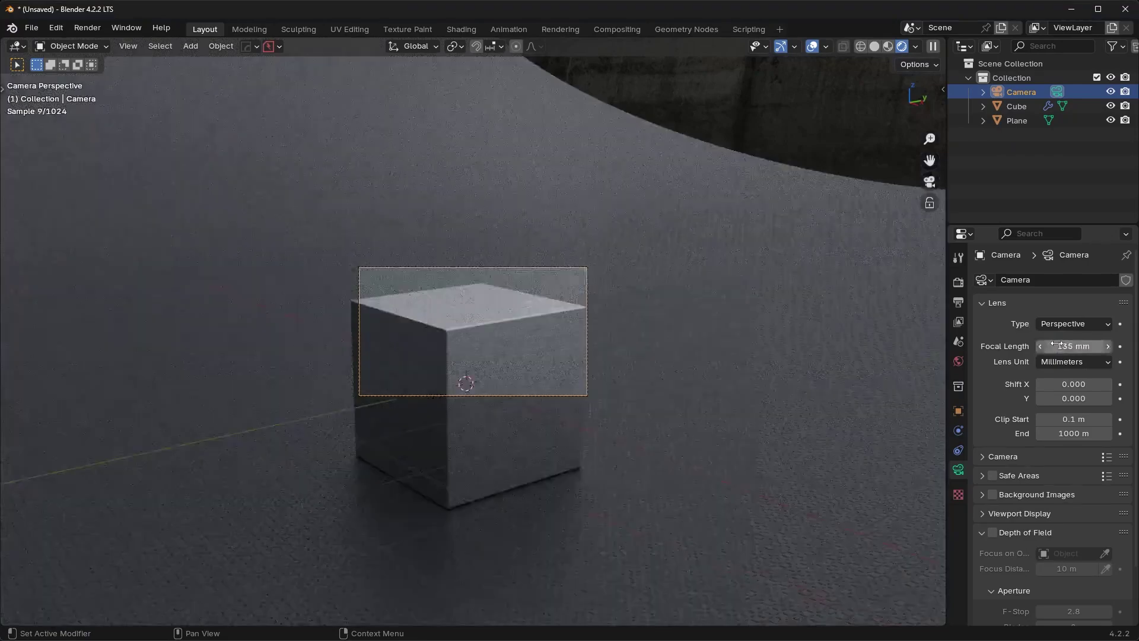
- Move the camera backward along its local Z axis until the whole cube fits inside the frame
{"action": "scroll", "coordinate": [599, 343], "scroll_direction": "up", "scroll_amount": 2}
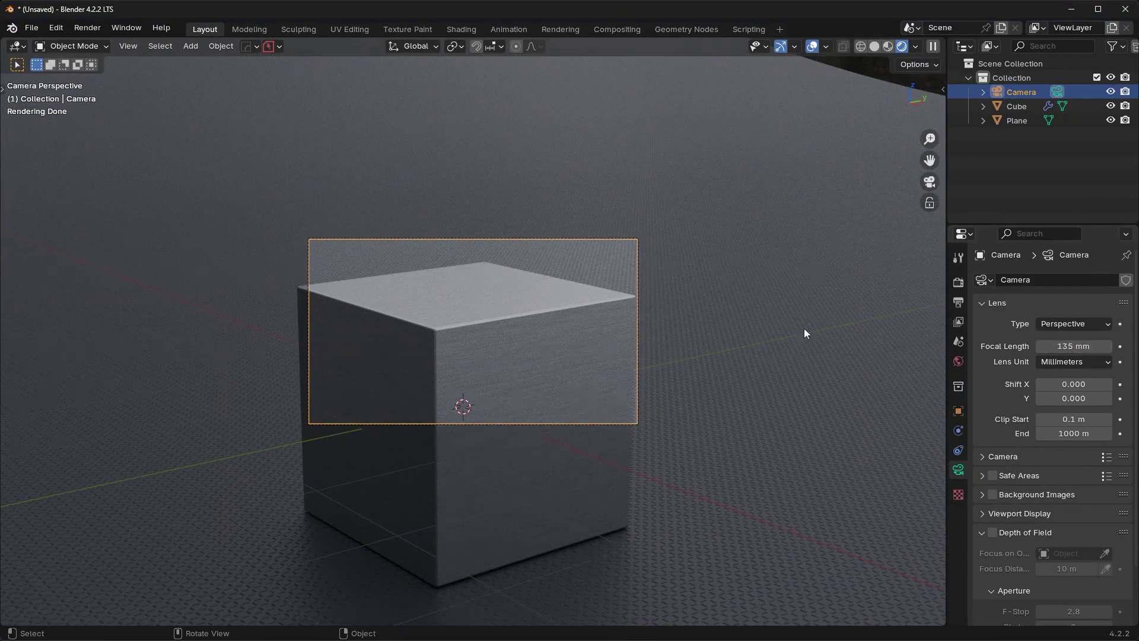
{"action": "scroll", "coordinate": [471, 376], "scroll_direction": "down", "scroll_amount": 2}
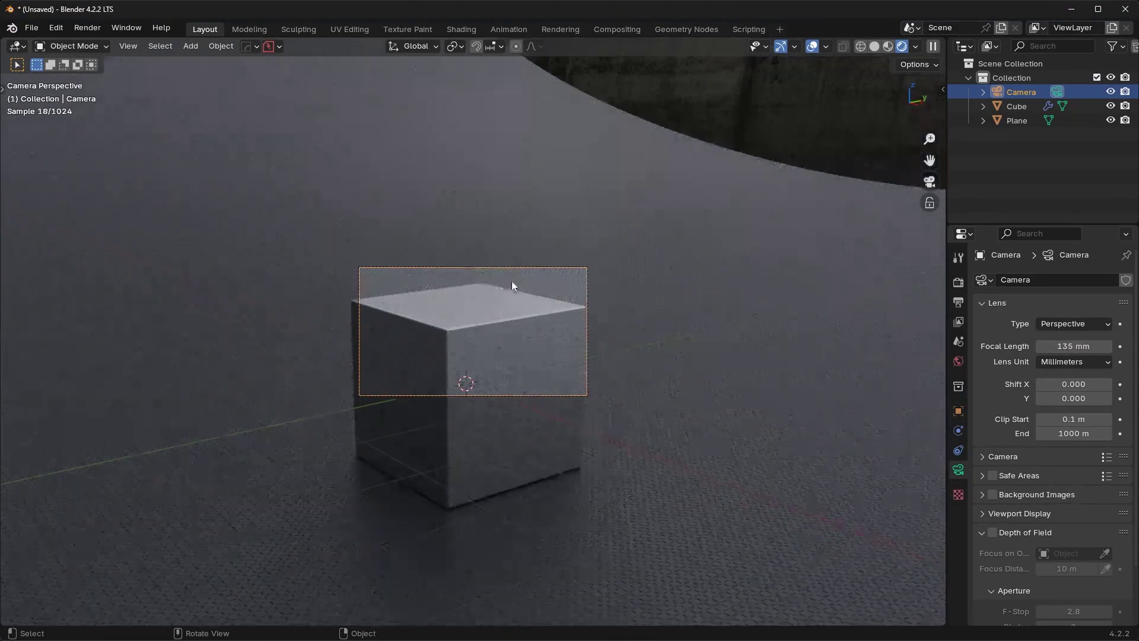
{"action": "scroll", "coordinate": [520, 319], "scroll_direction": "up", "scroll_amount": 2}
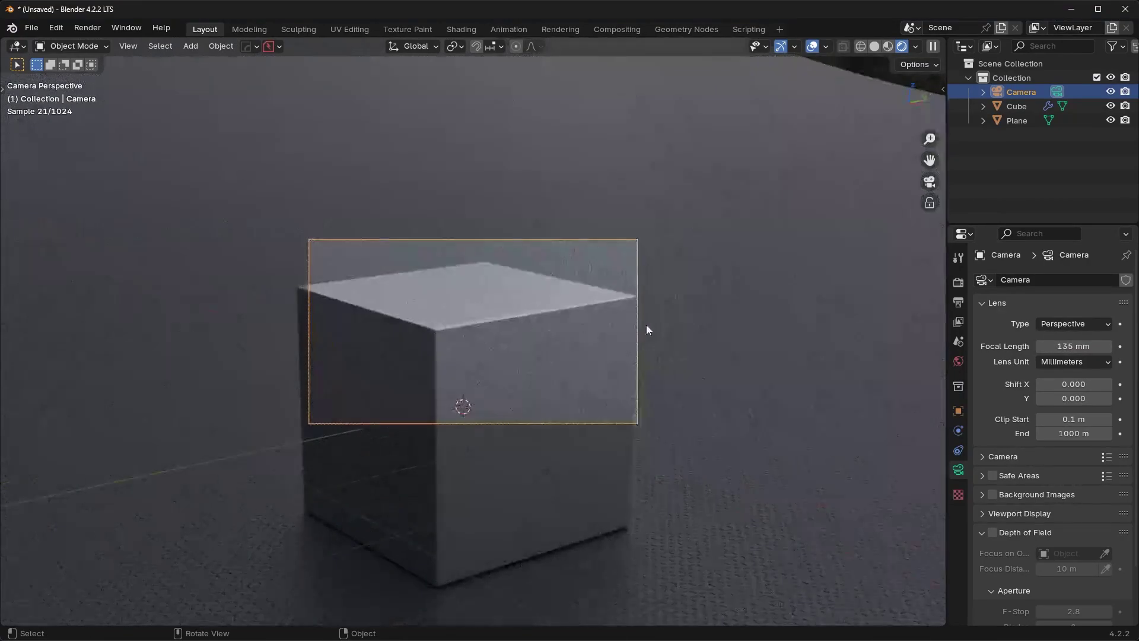
{"action": "key", "text": "g"}
{"action": "key", "text": "z"}
{"action": "key", "text": "z"}
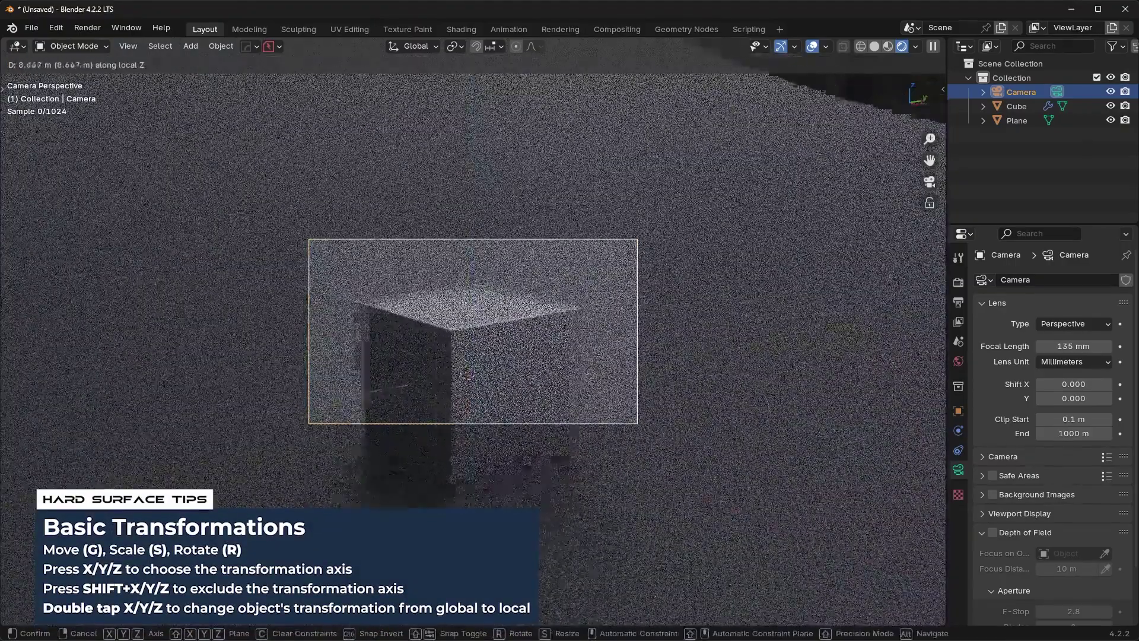
{"action": "left_click", "coordinate": [680, 178]}
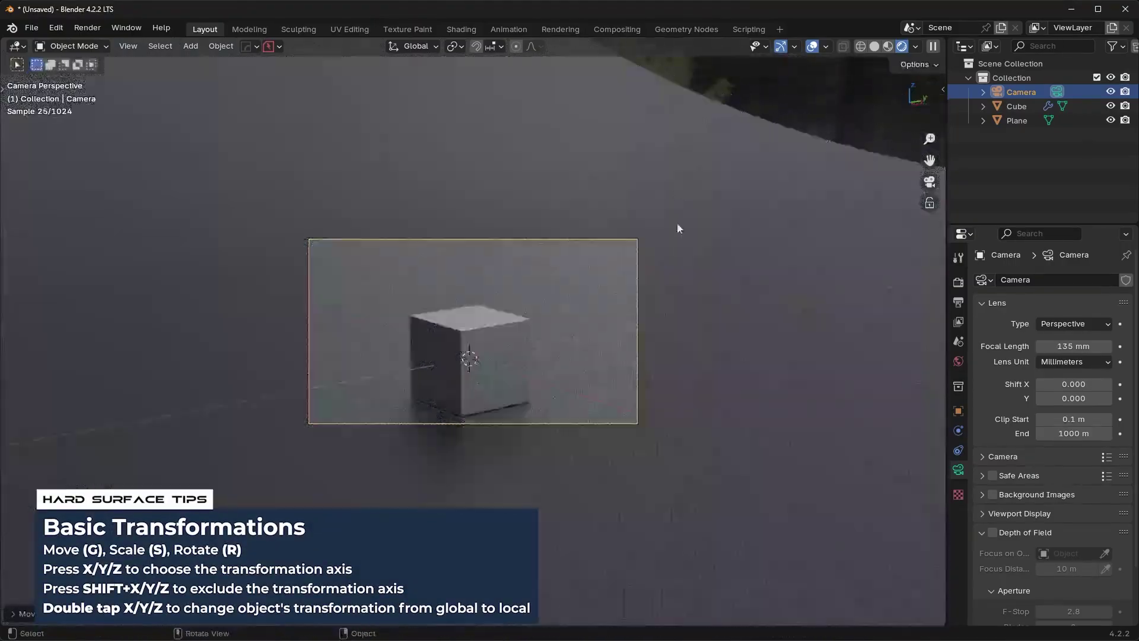
- Shift the camera sideways and down so the cube sits in the upper-left part of the frame
{"action": "scroll", "coordinate": [656, 374], "scroll_direction": "up", "scroll_amount": 3}
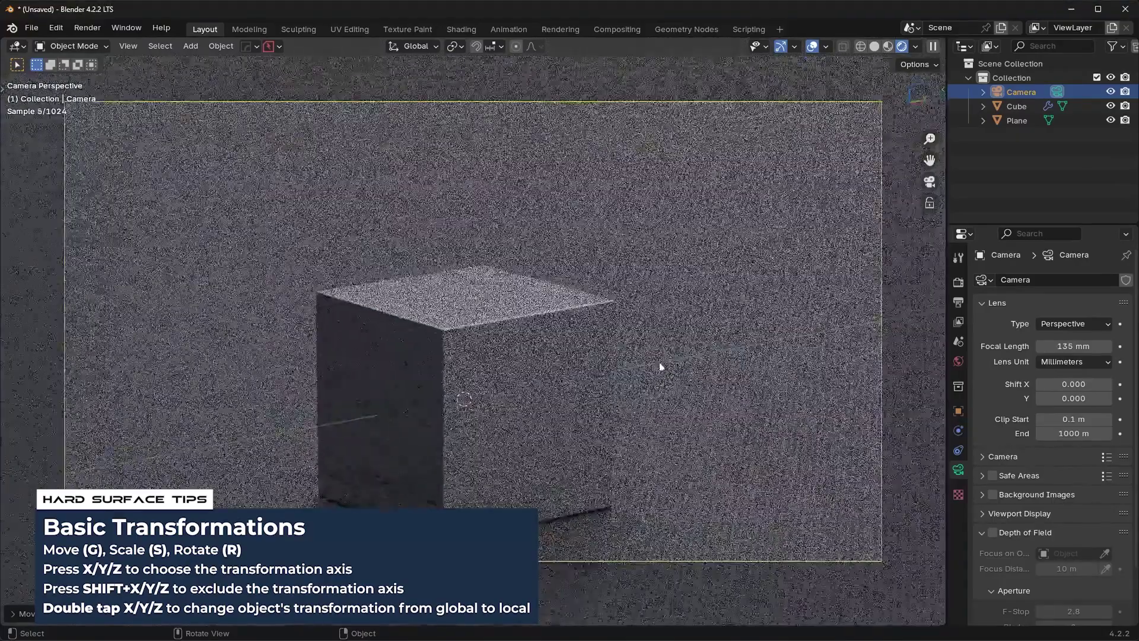
{"action": "key", "text": "g"}
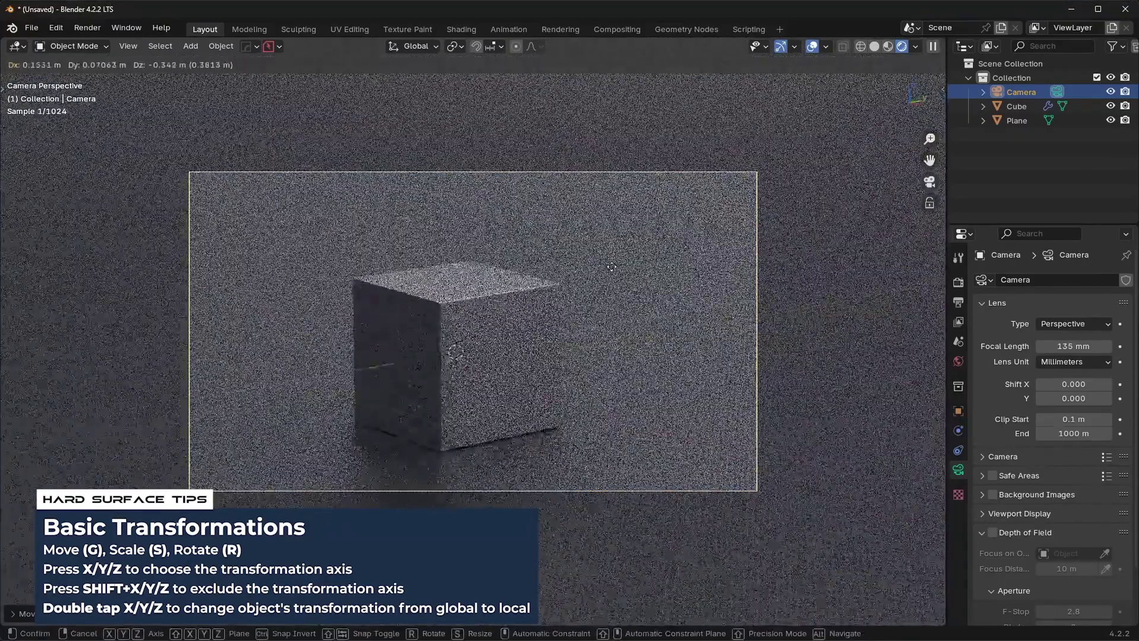
{"action": "left_click", "coordinate": [789, 435]}
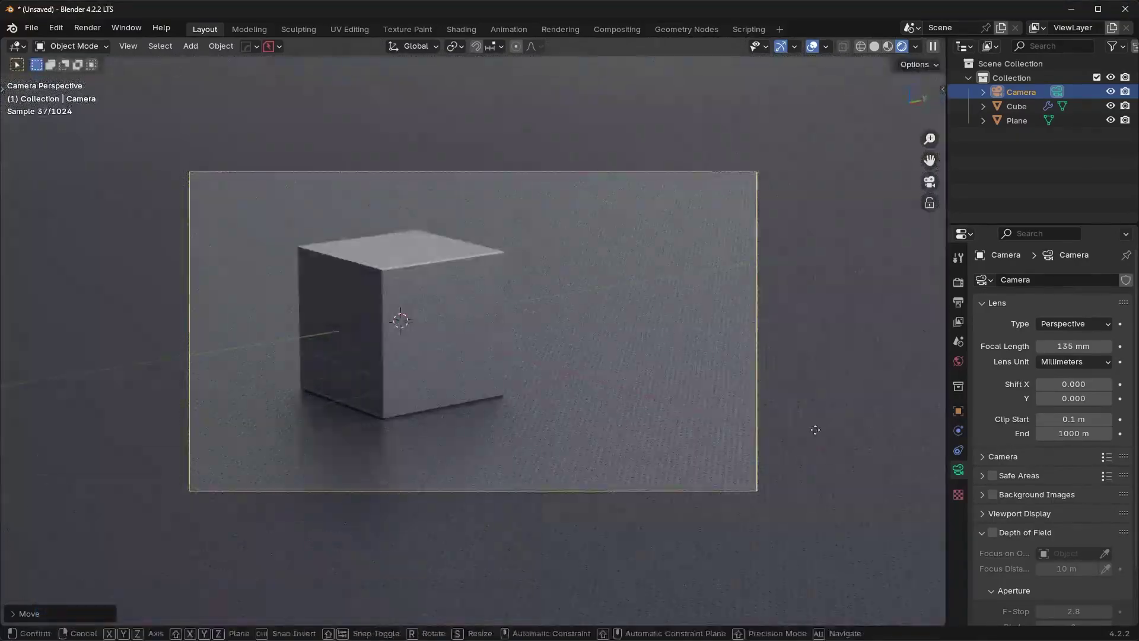
- Move the camera closer along its local Z axis and reposition it so the cube fills the left half of the frame
{"action": "key", "text": "g"}
{"action": "key", "text": "z"}
{"action": "key", "text": "z"}
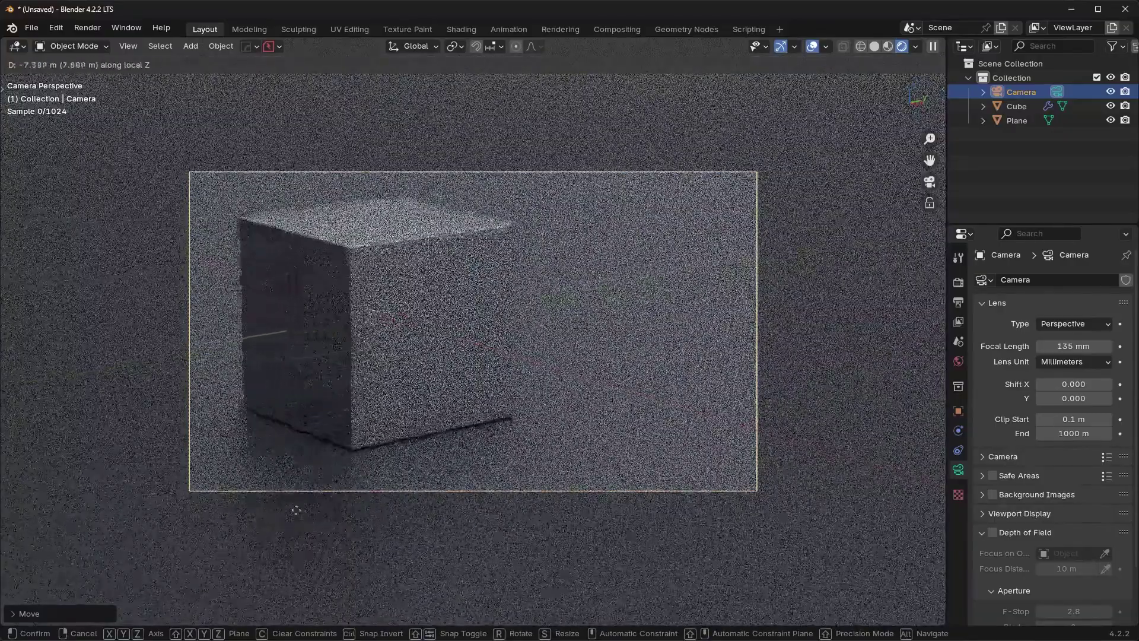
{"action": "left_click", "coordinate": [347, 496]}
{"action": "key", "text": "g"}
{"action": "left_click", "coordinate": [321, 461]}
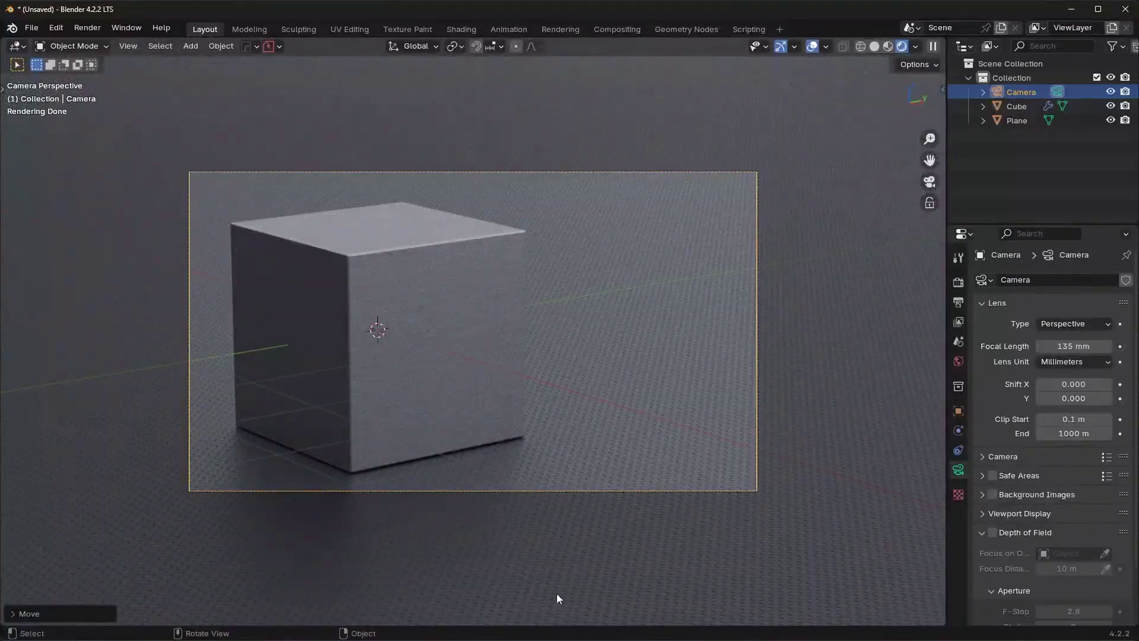
- Enable Render Region in the output format settings and hide the viewport overlays
{"action": "left_click", "coordinate": [958, 302]}
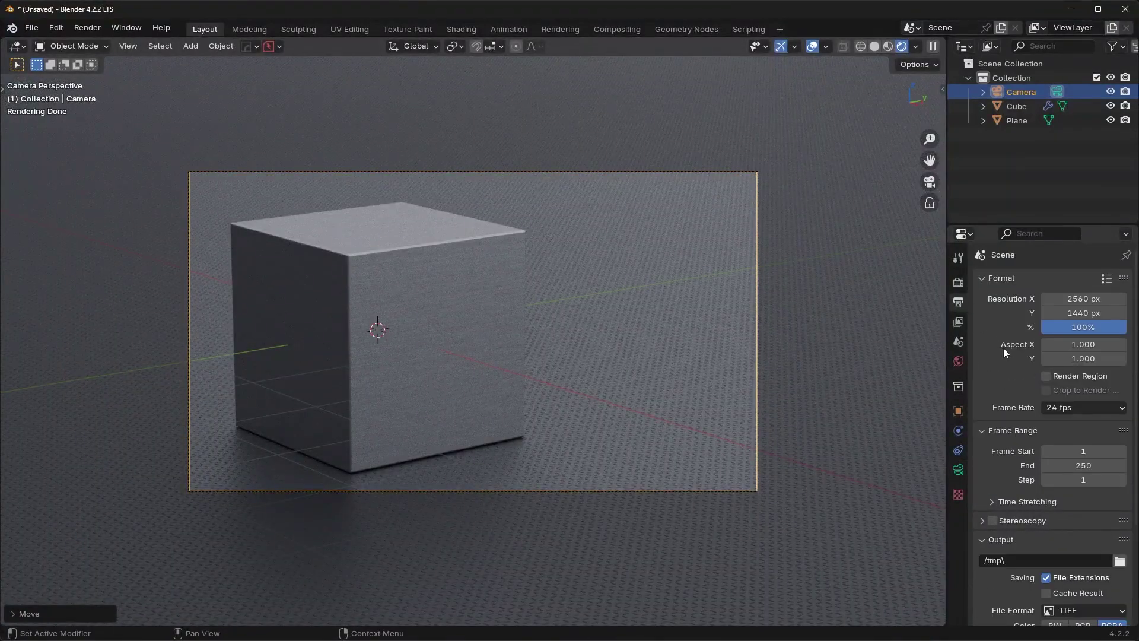
{"action": "left_click", "coordinate": [1047, 376]}
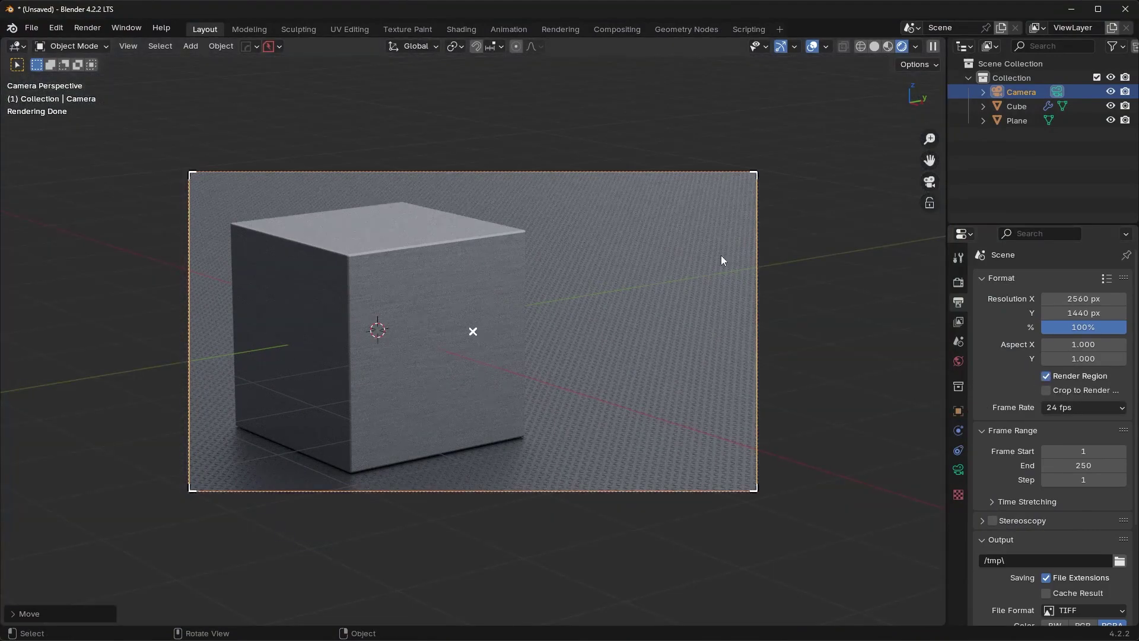
{"action": "left_click", "coordinate": [812, 47]}
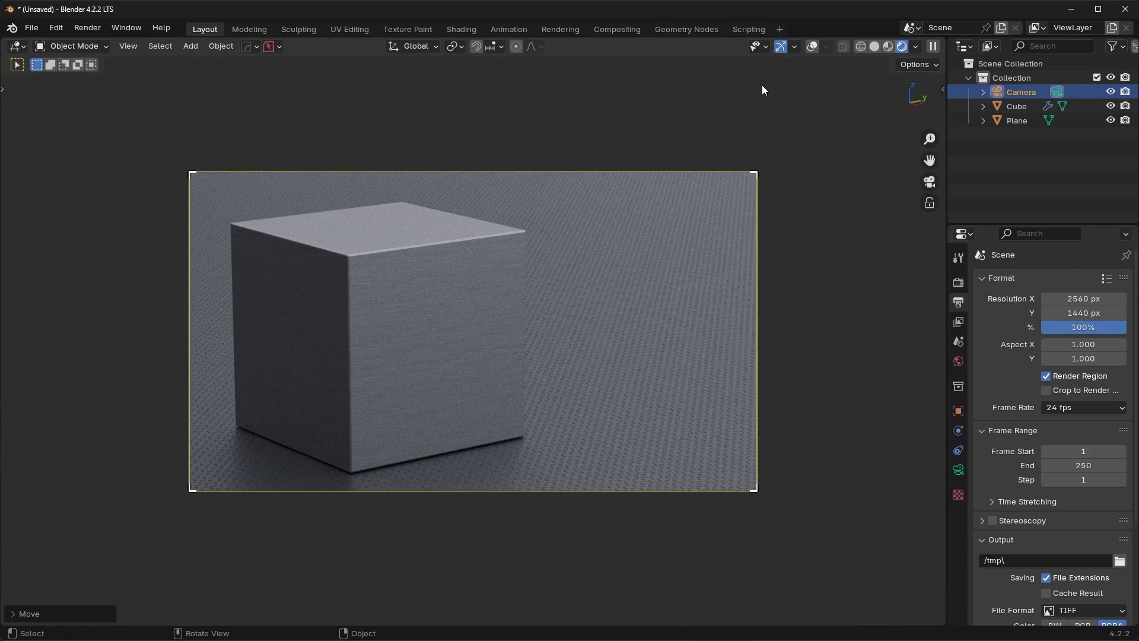
- Examine the scene from outside the camera with overlays shown, and return to a clean view through the active camera
{"action": "left_click", "coordinate": [813, 46]}
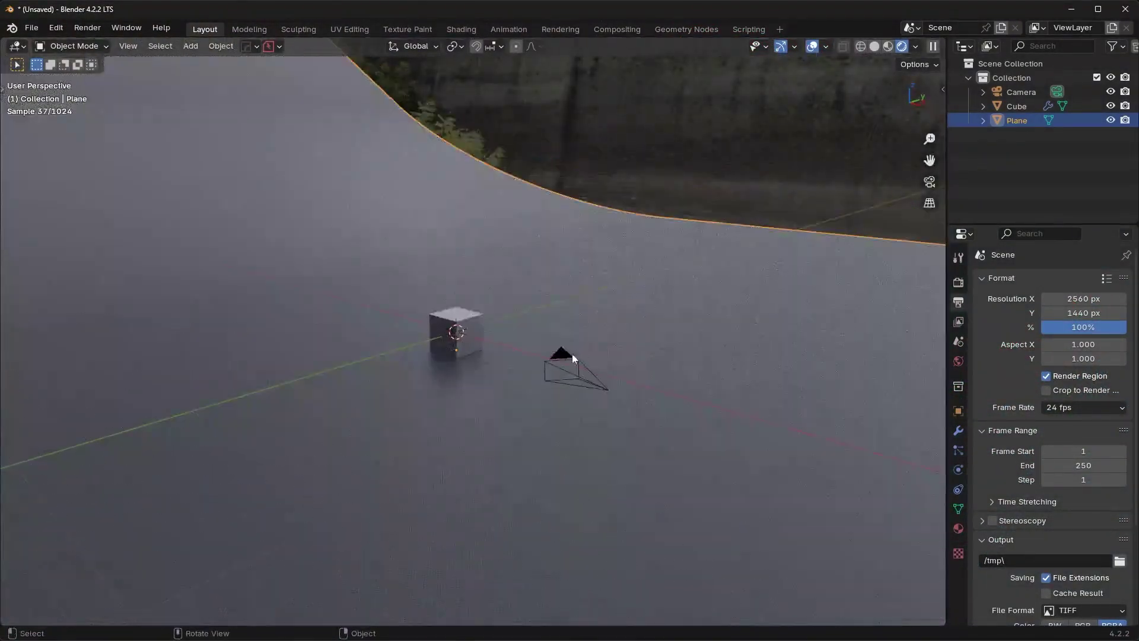
{"action": "middle_click_drag", "start_coordinate": [572, 354], "coordinate": [581, 383]}
{"action": "key", "text": "KP_0"}
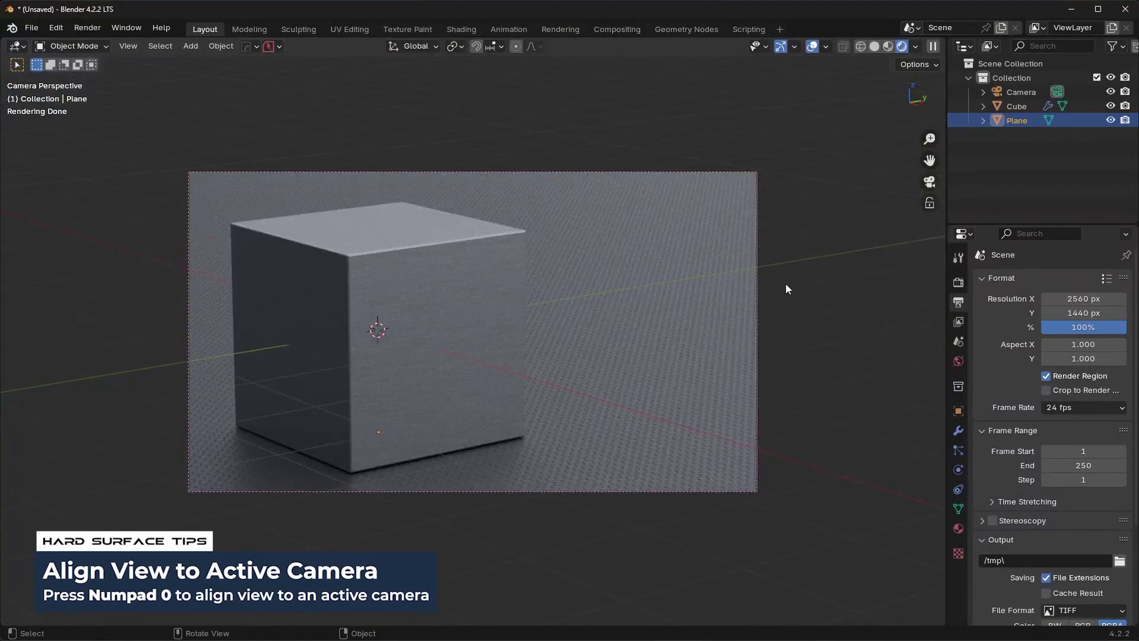
{"action": "left_click", "coordinate": [816, 49]}
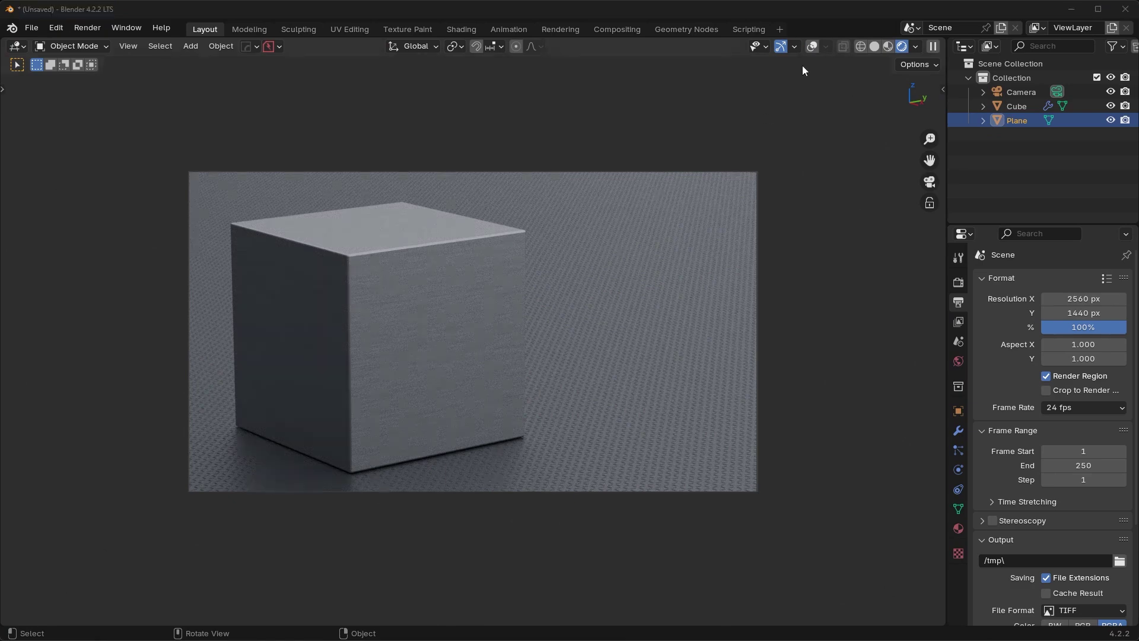
- Select the cube and rotate it about the global Z axis so its front vertical edge swings toward the frame's centre
{"action": "left_click", "coordinate": [812, 46]}
{"action": "left_click", "coordinate": [483, 232]}
{"action": "left_click", "coordinate": [813, 46]}
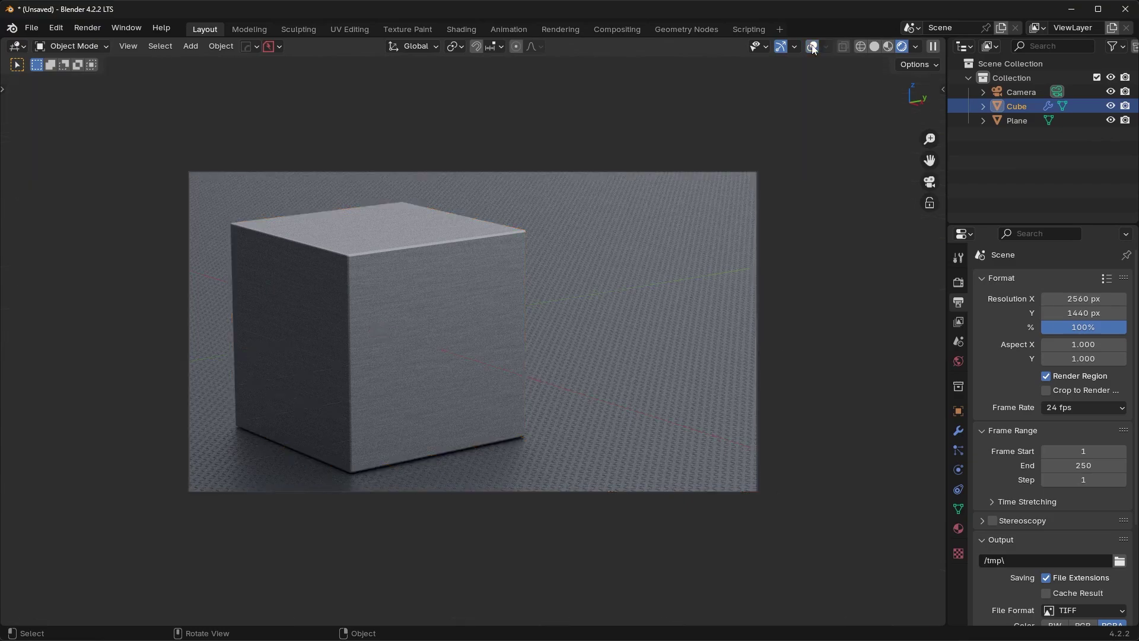
{"action": "key", "text": "r"}
{"action": "key", "text": "z"}
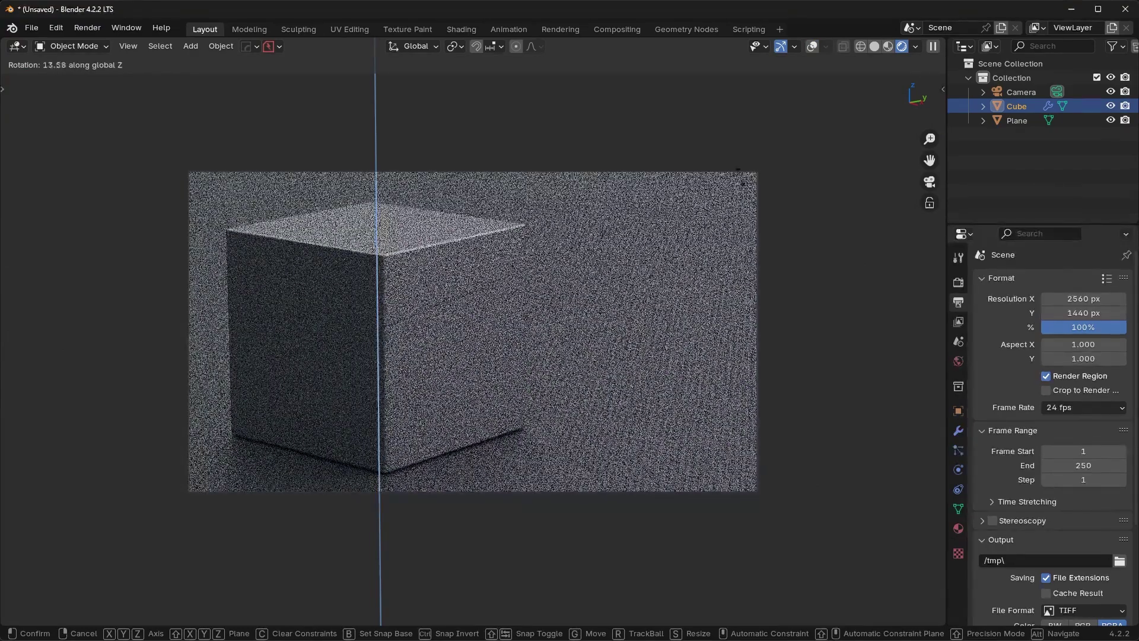
{"action": "left_click", "coordinate": [753, 155]}
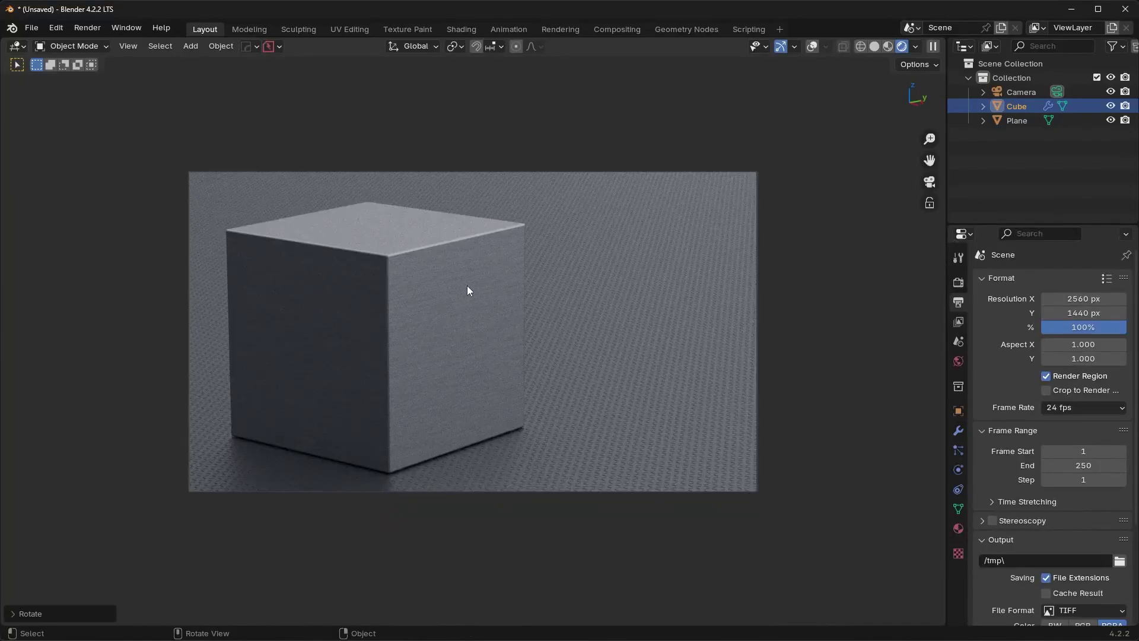
- Rotate the cube the opposite way about global Z, past its original angle, and show the viewport overlays again
{"action": "key", "text": "r"}
{"action": "key", "text": "z"}
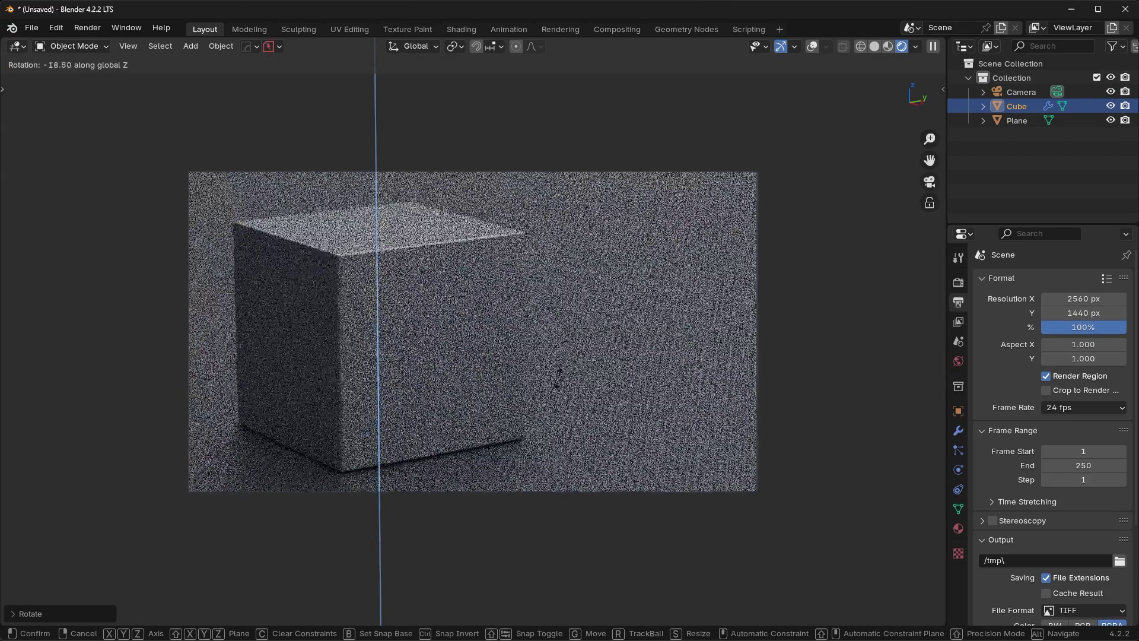
{"action": "left_click", "coordinate": [549, 382]}
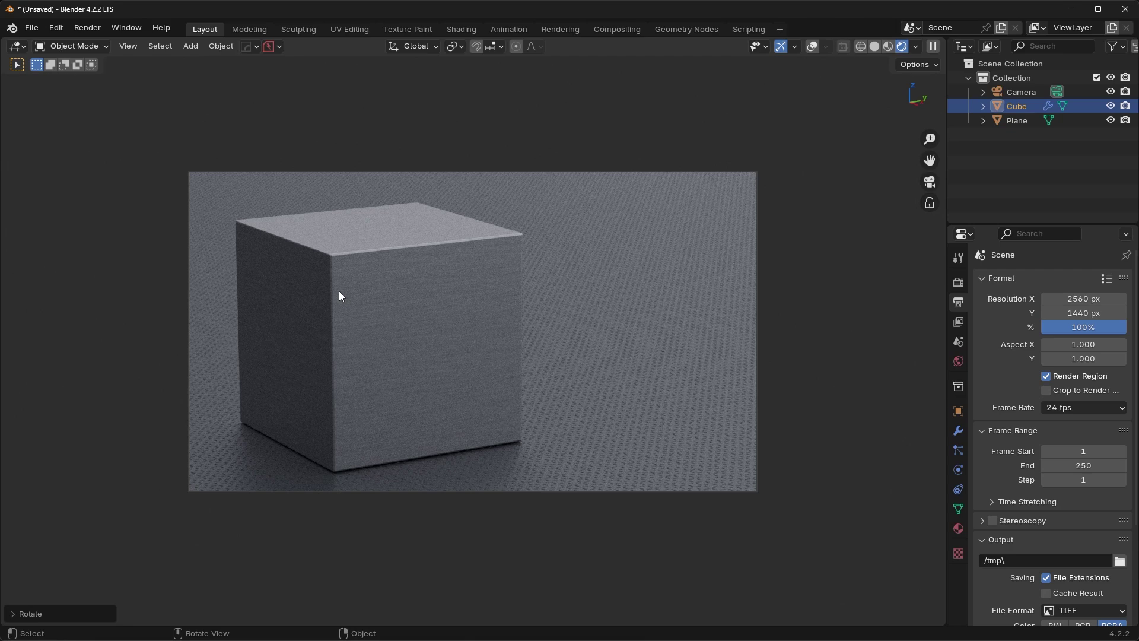
{"action": "left_click", "coordinate": [813, 48]}
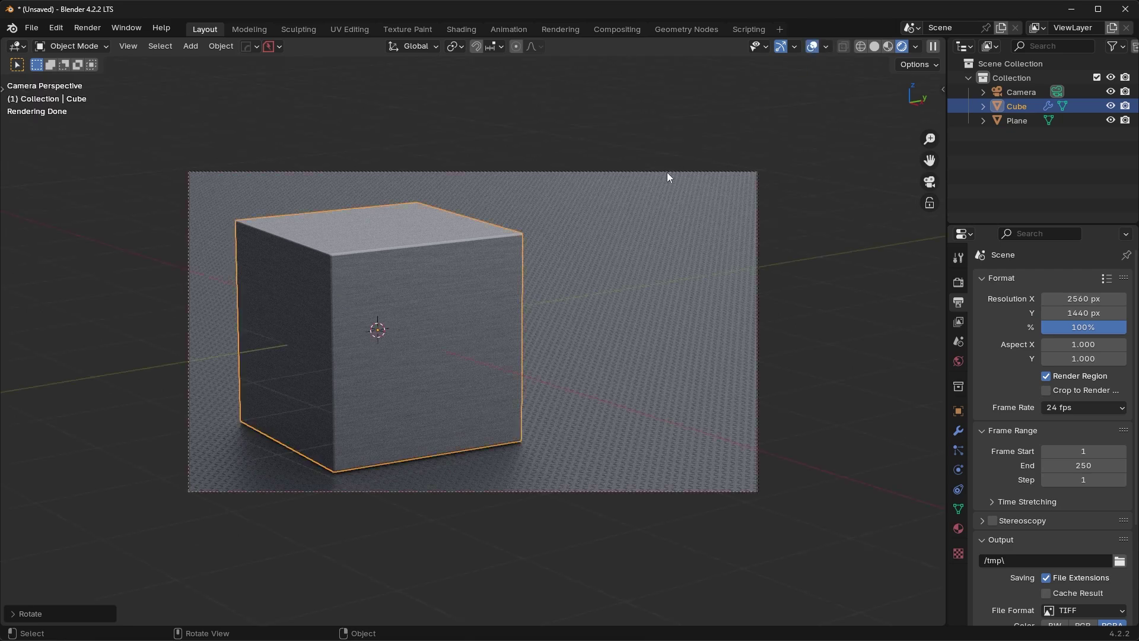
- Hide the viewport overlays and try moving the camera closer to the cube along its local Z axis, undoing the move
{"action": "left_click", "coordinate": [664, 172]}
{"action": "left_click", "coordinate": [810, 46]}
{"action": "key", "text": "g"}
{"action": "key", "text": "z"}
{"action": "key", "text": "z"}
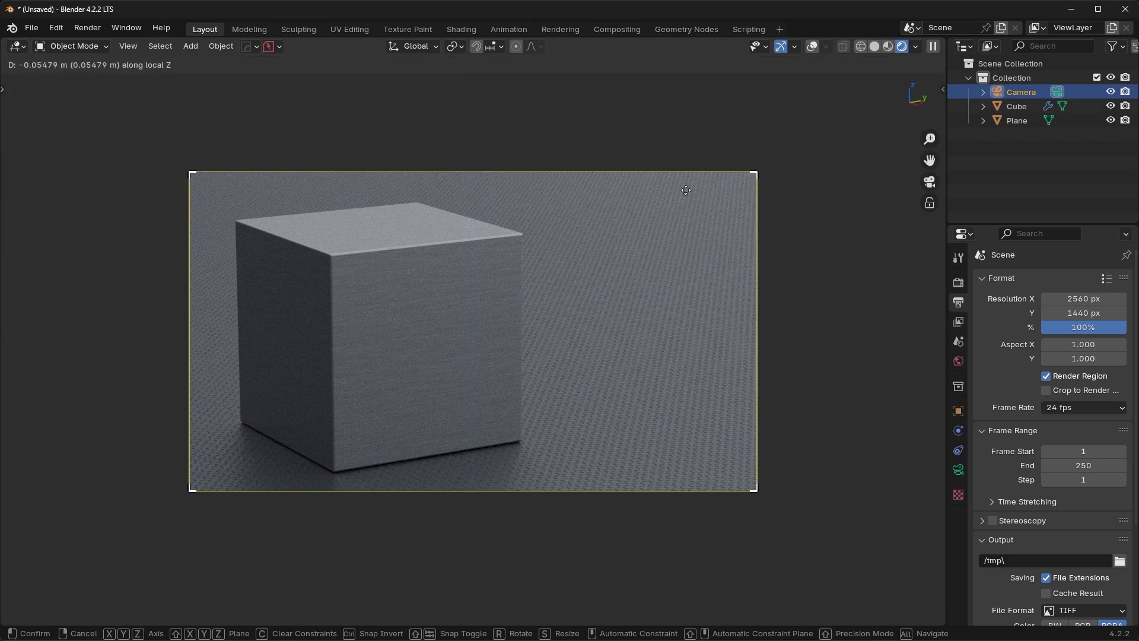
{"action": "left_click", "coordinate": [496, 588]}
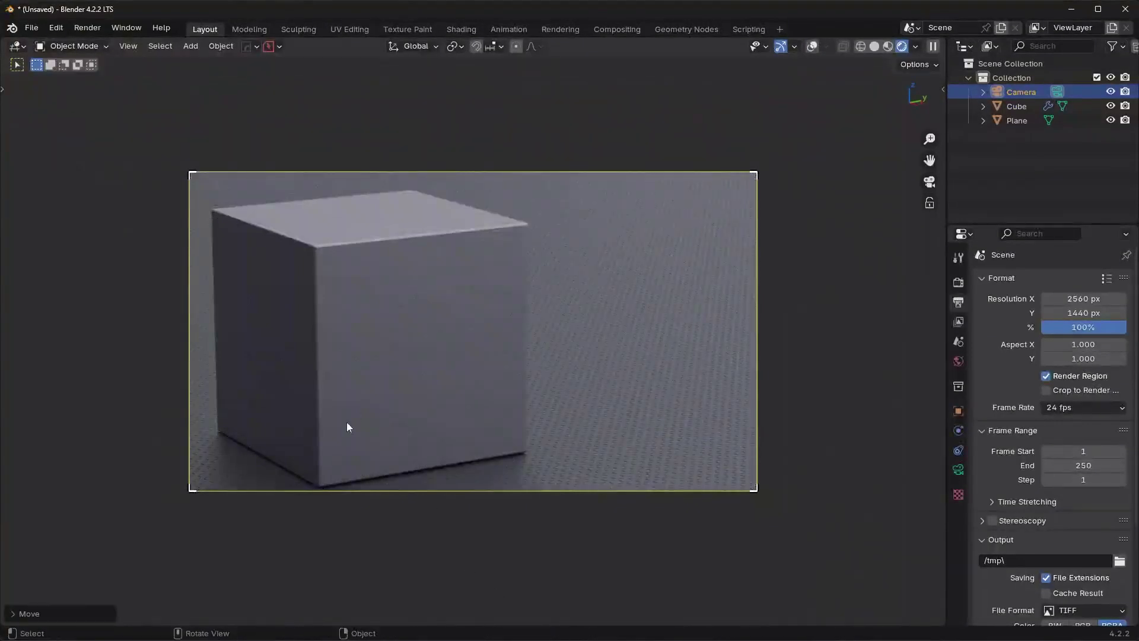
{"action": "key", "text": "ctrl+z"}
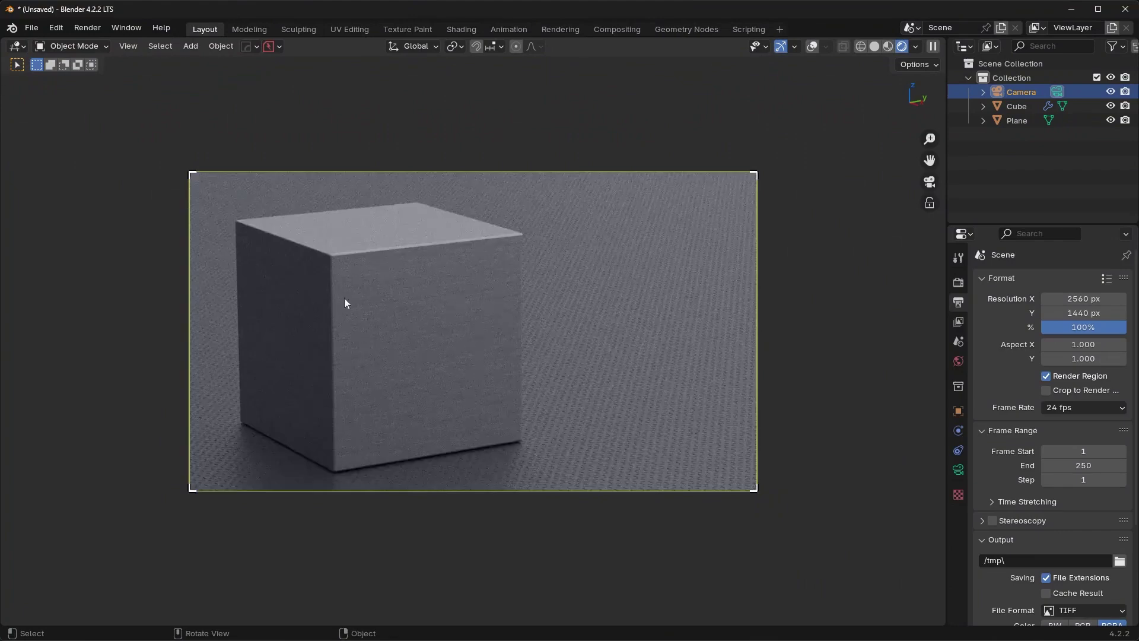
- Try moving the camera farther back from the cube along its local Z axis, and undo that move
{"action": "key", "text": "g"}
{"action": "key", "text": "z"}
{"action": "key", "text": "z"}
{"action": "left_click", "coordinate": [679, 349]}
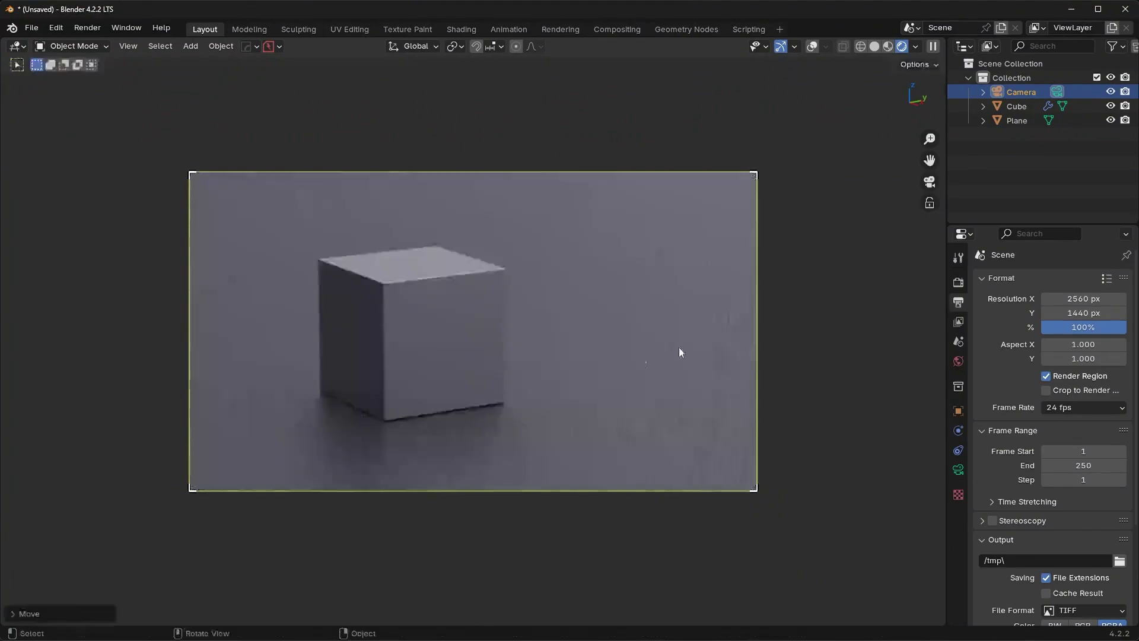
{"action": "key", "text": "ctrl+z"}
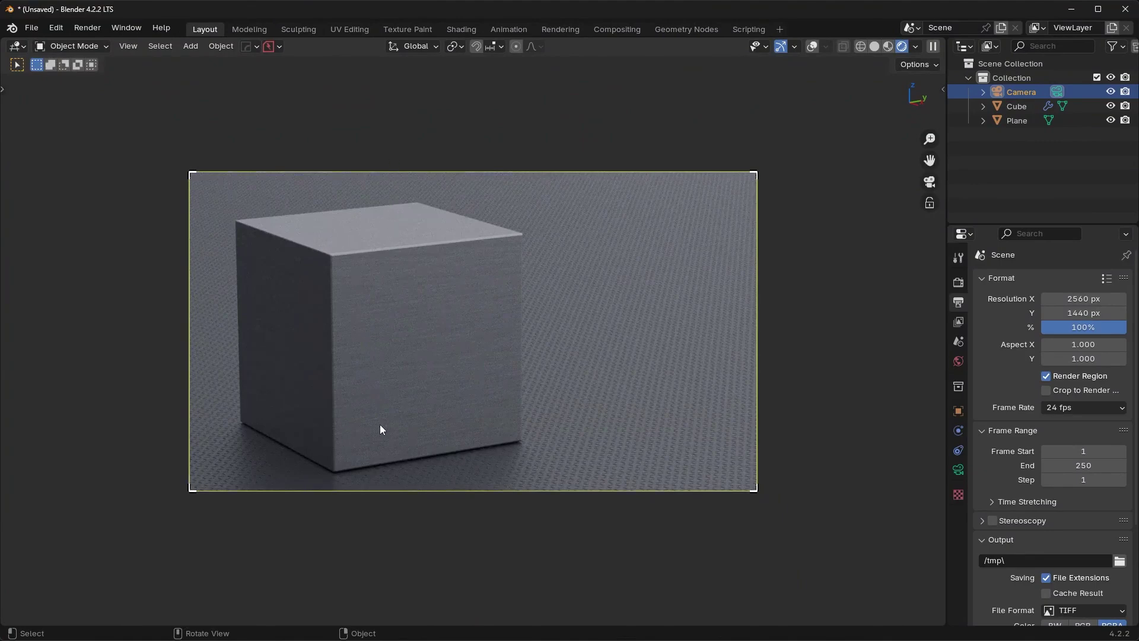
- Select the floor plane and set the world background strength to 1.2
{"action": "left_click", "coordinate": [487, 342]}
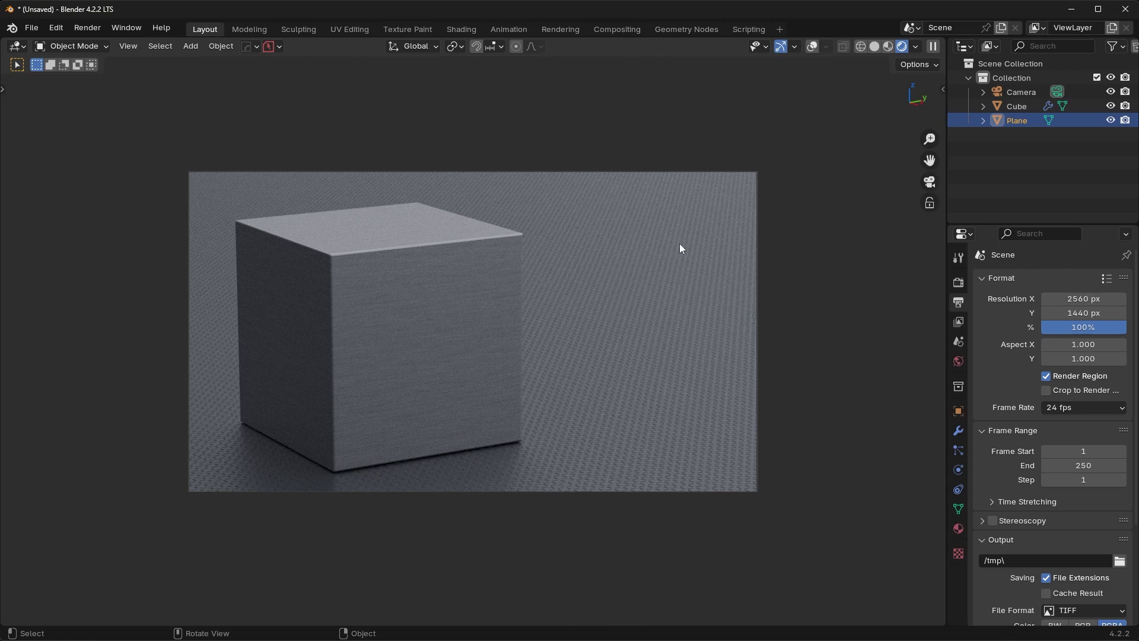
{"action": "left_click", "coordinate": [960, 361]}
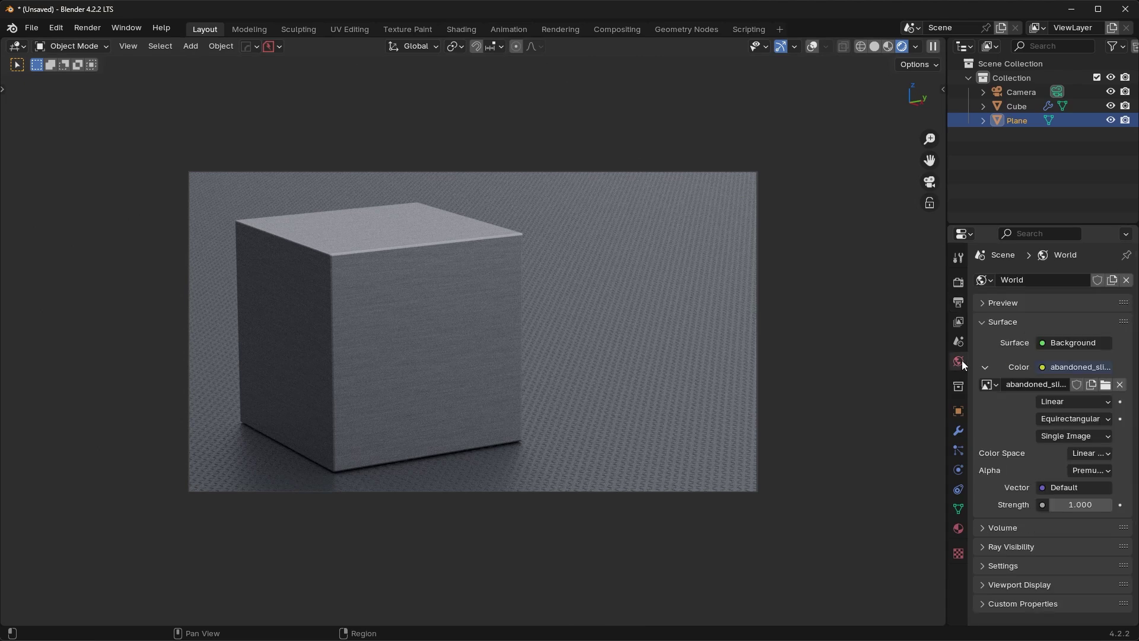
{"action": "left_click", "coordinate": [1076, 505]}
{"action": "type", "text": "1.2"}
{"action": "key", "text": "Return"}
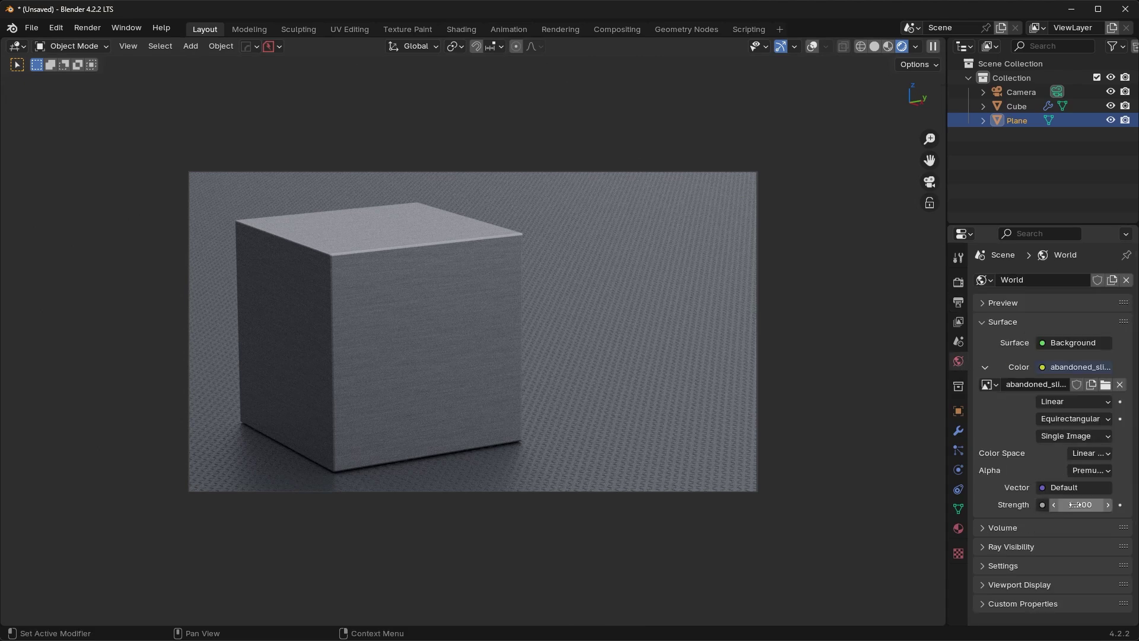
- Try a world background strength of 7.2 for brighter lighting, and set it back to 1.2
{"action": "left_click", "coordinate": [1078, 505]}
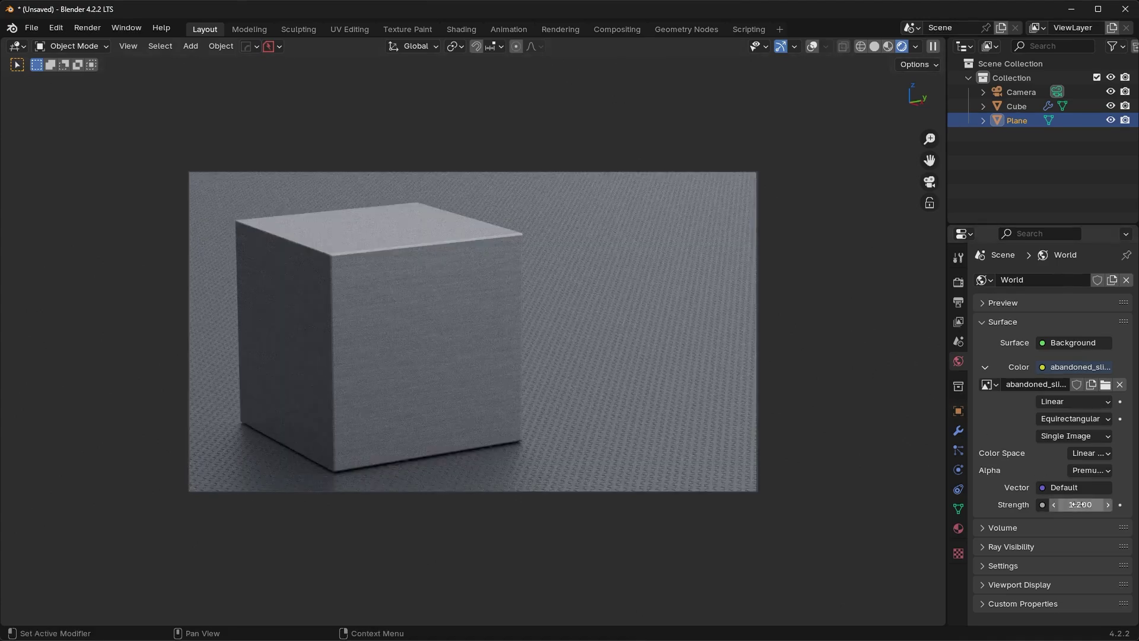
{"action": "type", "text": "8"}
{"action": "key", "text": "Return"}
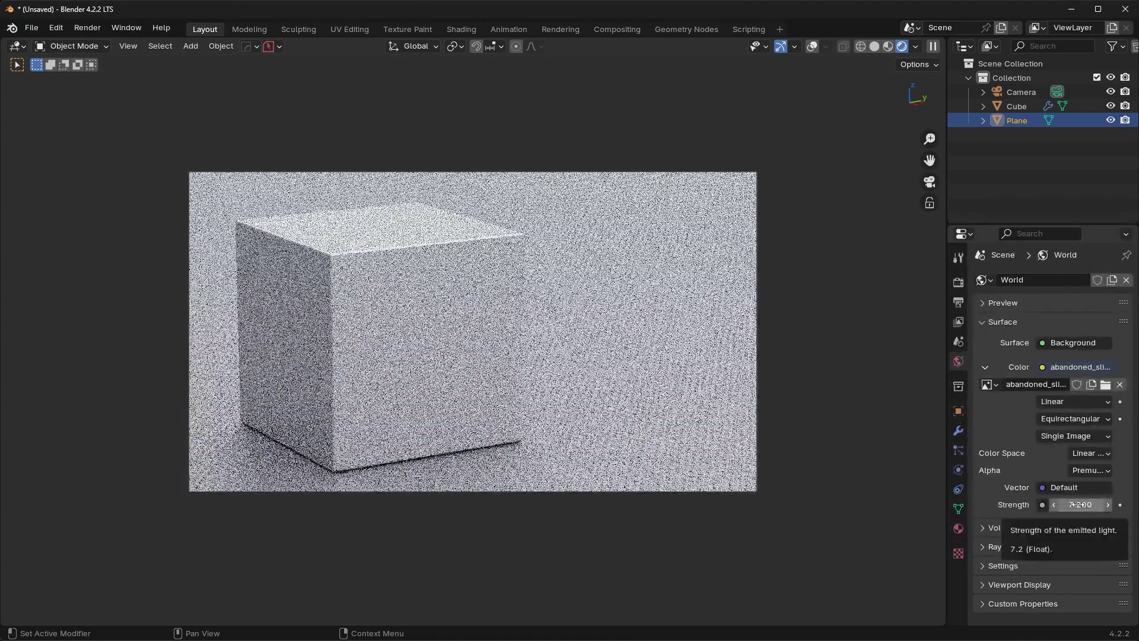
{"action": "left_click", "coordinate": [1080, 506]}
{"action": "type", "text": "7.2"}
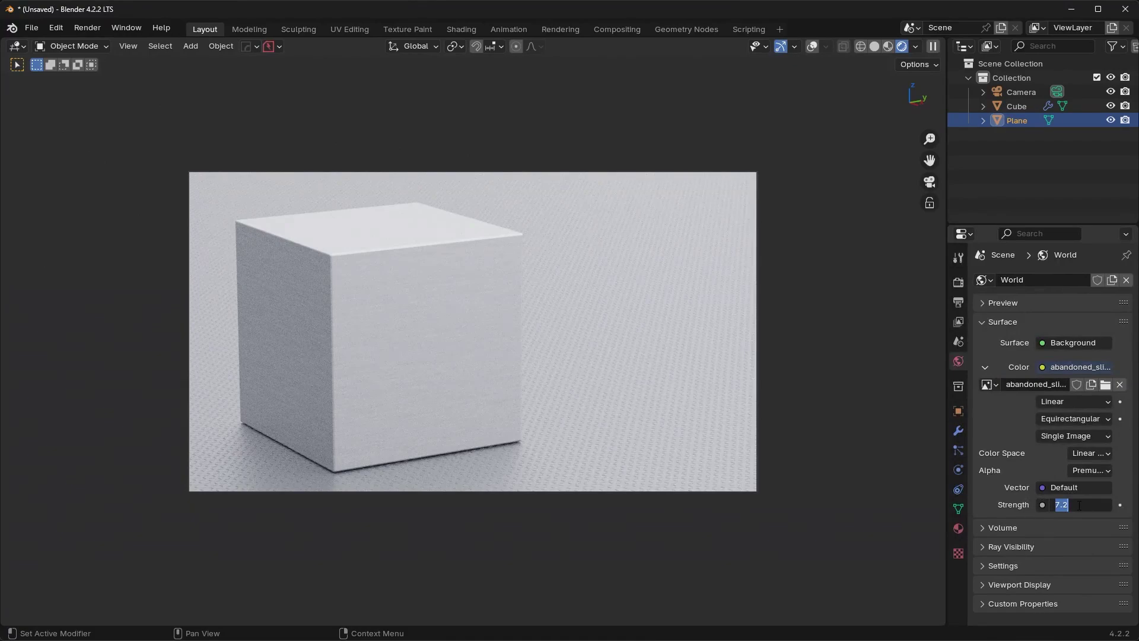
{"action": "type", "text": "1.2"}
{"action": "key", "text": "Return"}
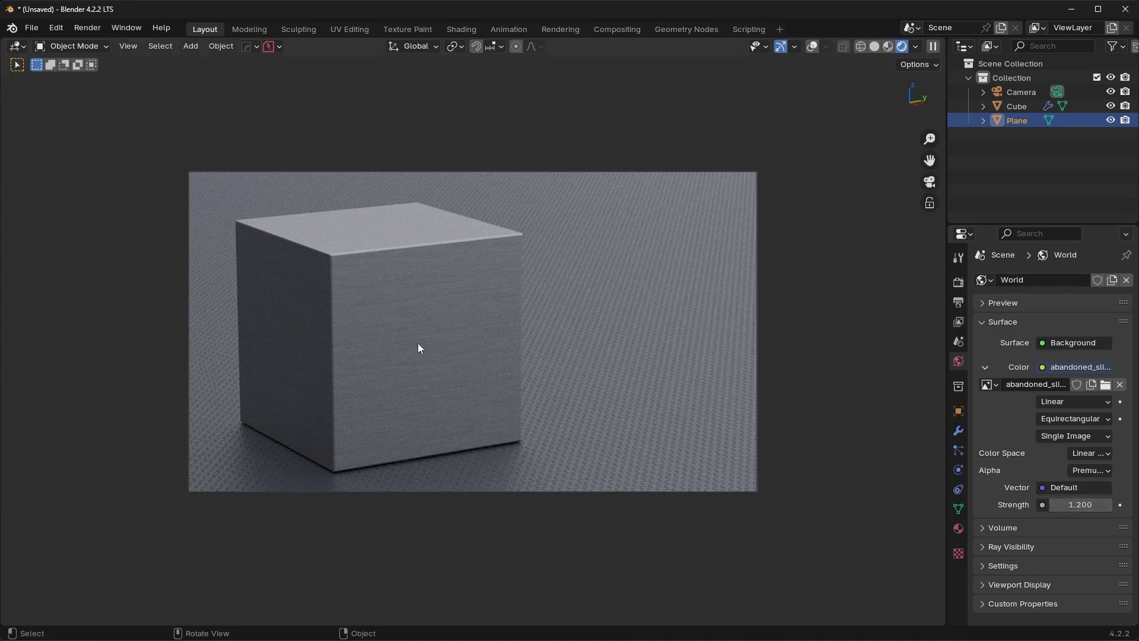
- Rotate the floor plane about 24° around the global Z axis to change the direction of its surface texture
{"action": "scroll", "coordinate": [602, 364], "scroll_direction": "down", "scroll_amount": 1}
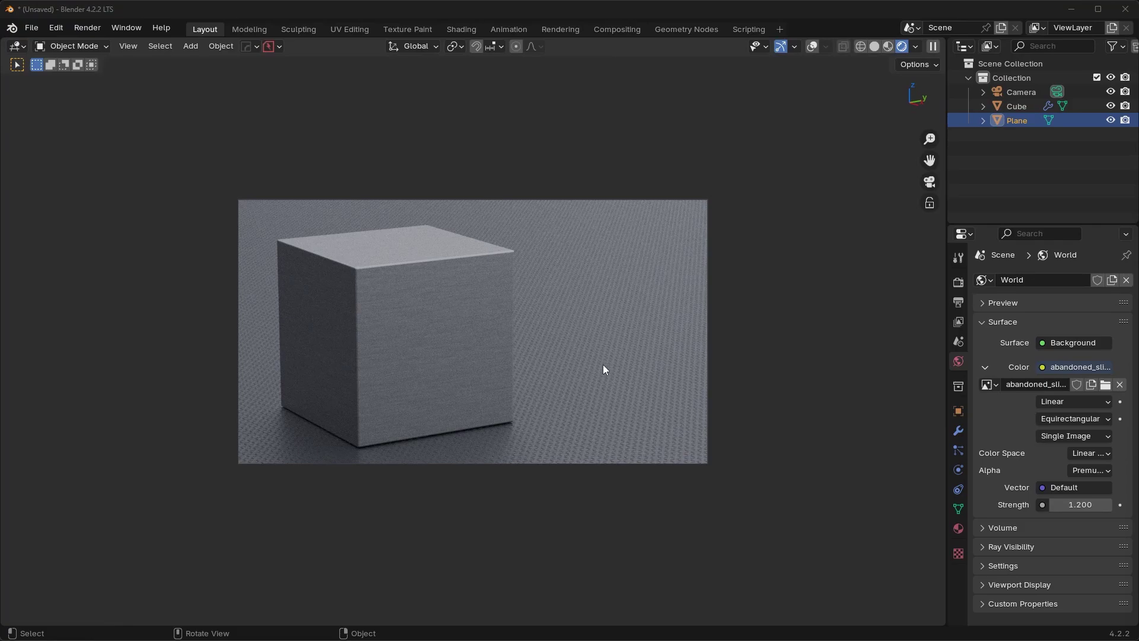
{"action": "scroll", "coordinate": [633, 350], "scroll_direction": "up", "scroll_amount": 1}
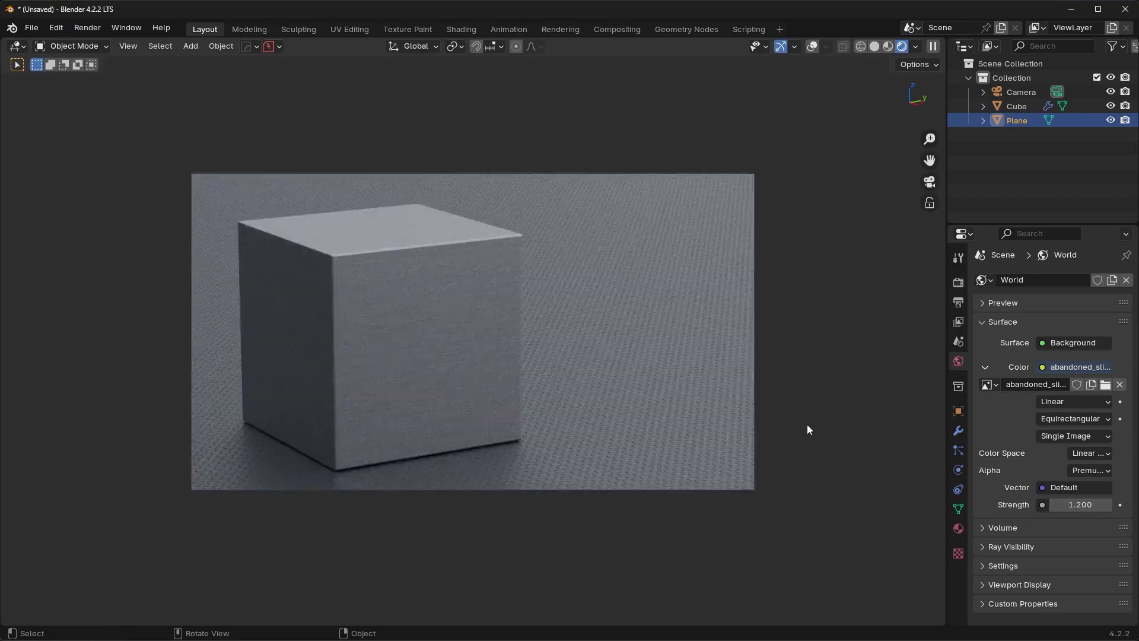
{"action": "key", "text": "r"}
{"action": "key", "text": "z"}
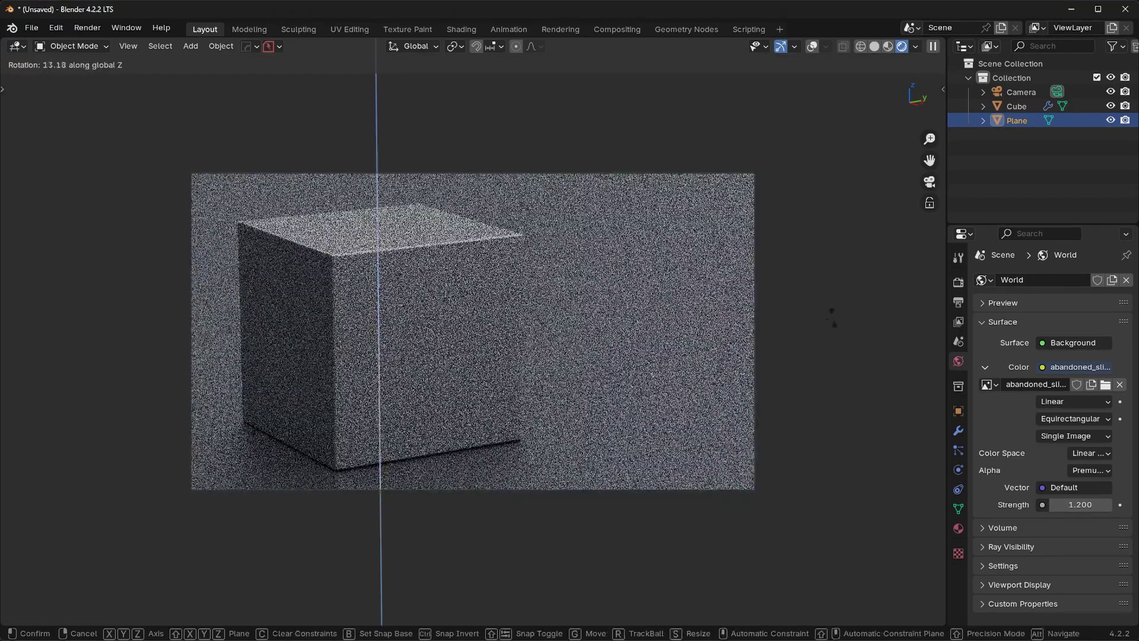
{"action": "left_click", "coordinate": [834, 301]}
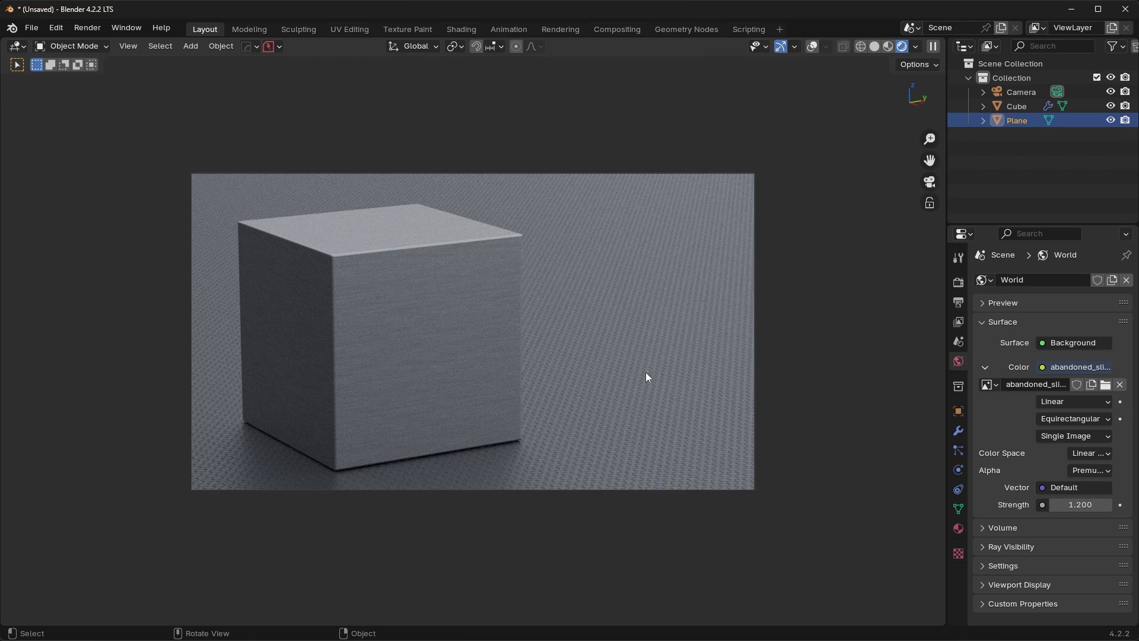
{"action": "key", "text": "r"}
{"action": "key", "text": "z"}
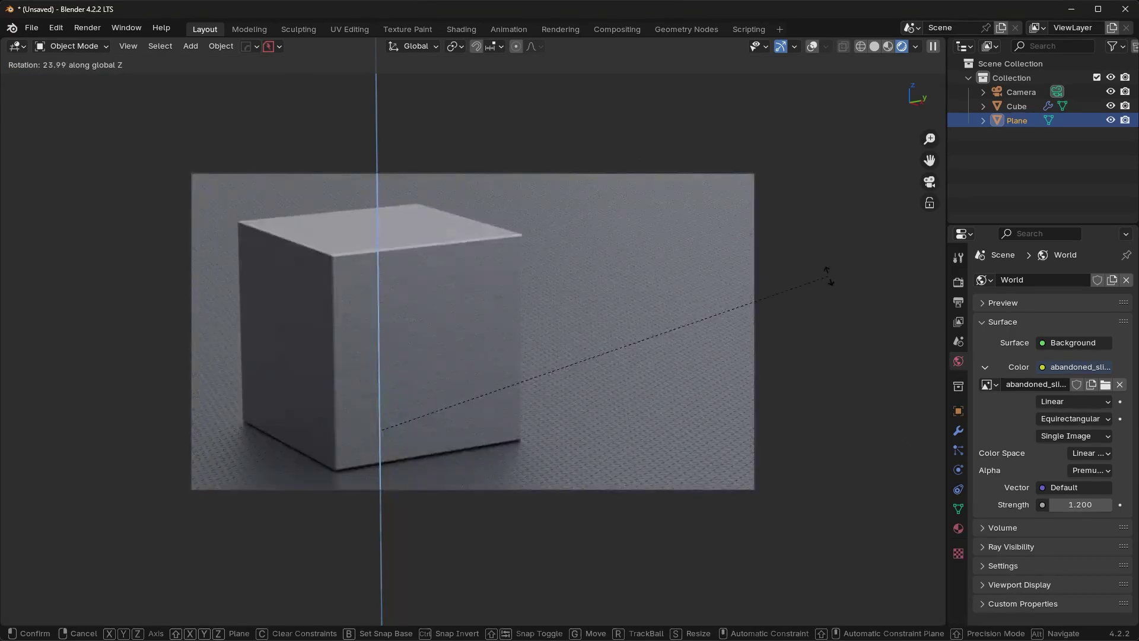
{"action": "left_click", "coordinate": [828, 274]}
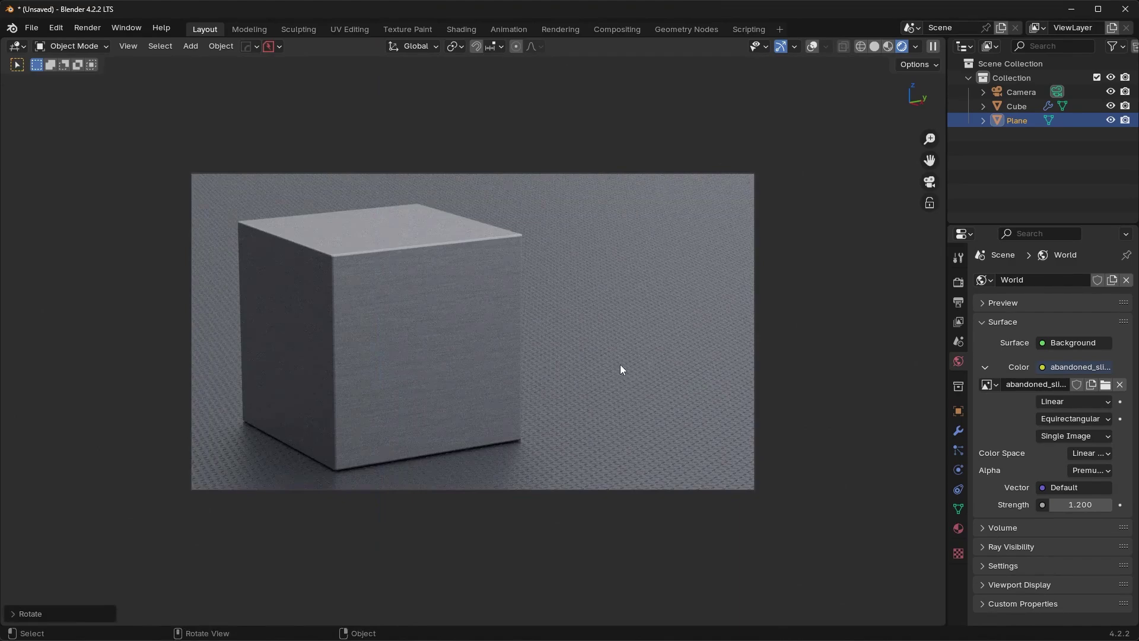
{"action": "left_click", "coordinate": [648, 404]}
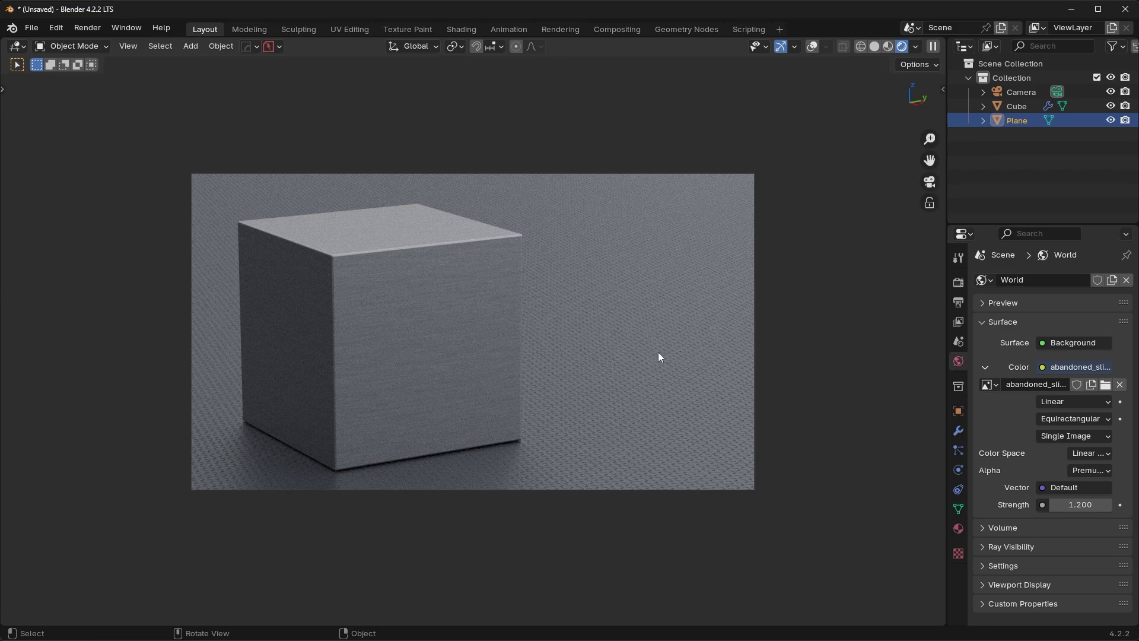
{"action": "key", "text": "r"}
{"action": "key", "text": "z"}
{"action": "key", "text": "Escape"}
- Raise the floor plane about 0.01 m along the global Z axis at the cube's base, and briefly check the scene with overlays
{"action": "scroll", "coordinate": [658, 420], "scroll_direction": "up", "scroll_amount": 2}
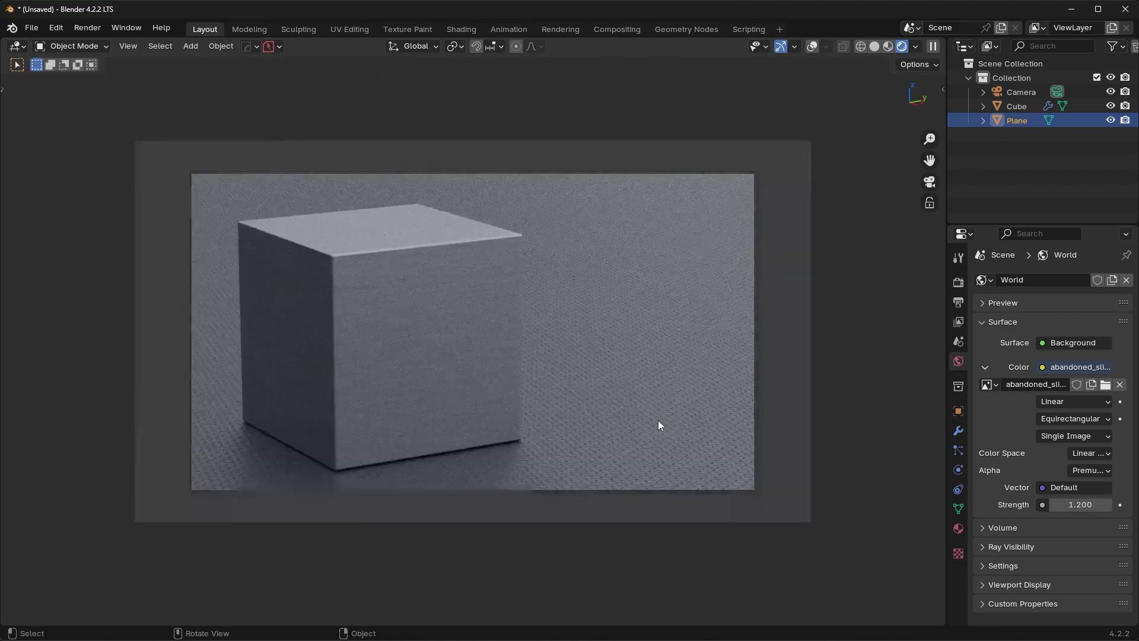
{"action": "key", "text": "g"}
{"action": "key", "text": "z"}
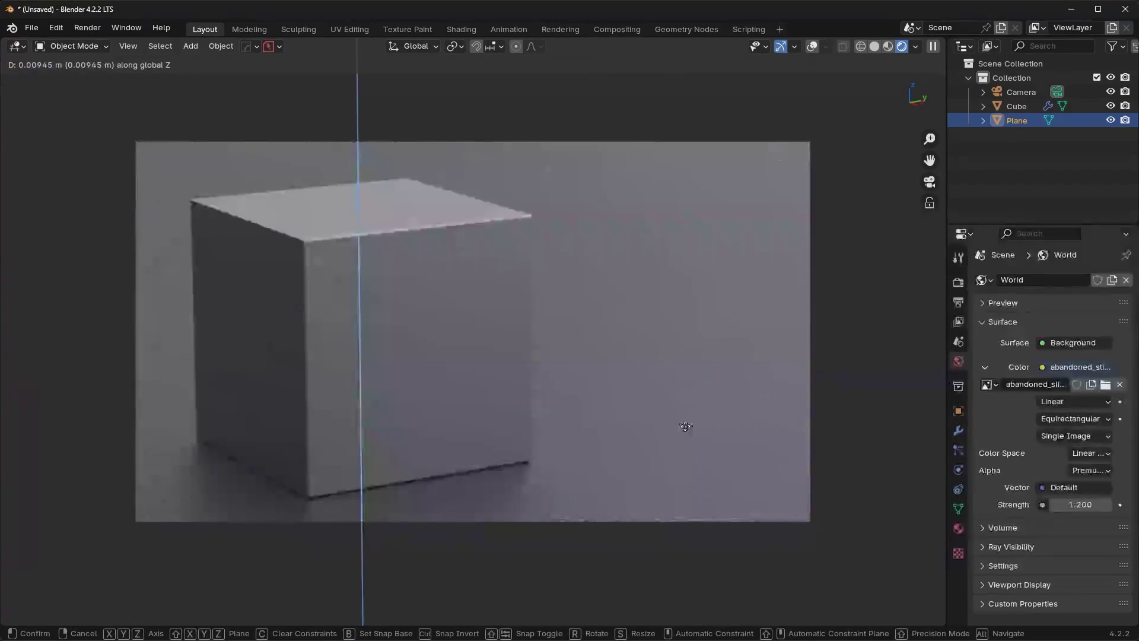
{"action": "left_click", "coordinate": [682, 421]}
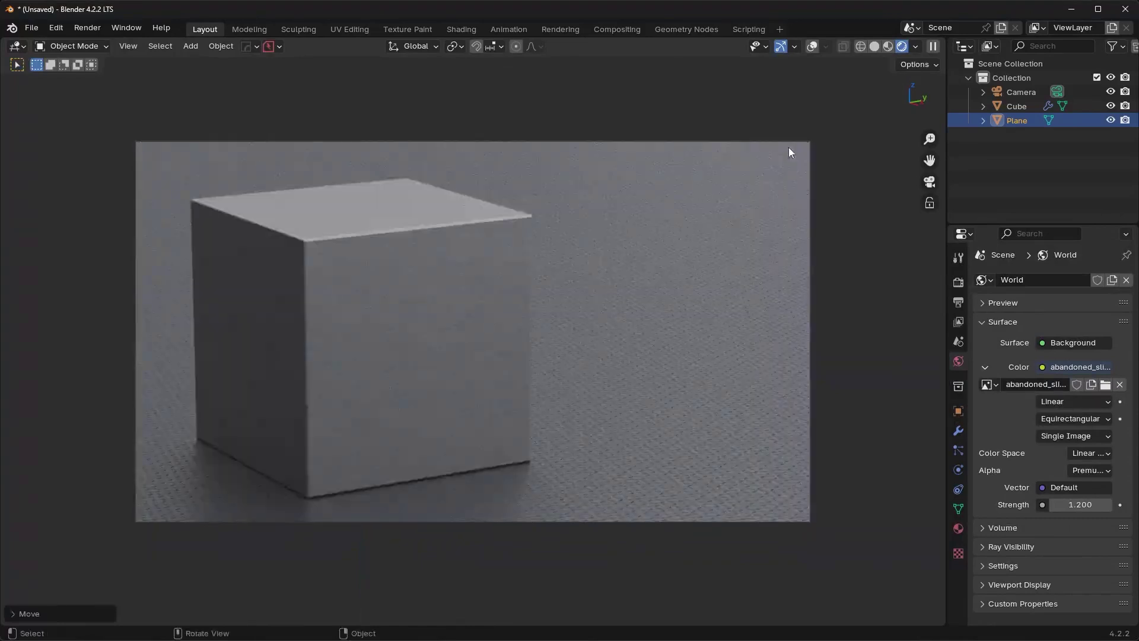
{"action": "scroll", "coordinate": [788, 147], "scroll_direction": "down", "scroll_amount": 2}
{"action": "left_click", "coordinate": [813, 47]}
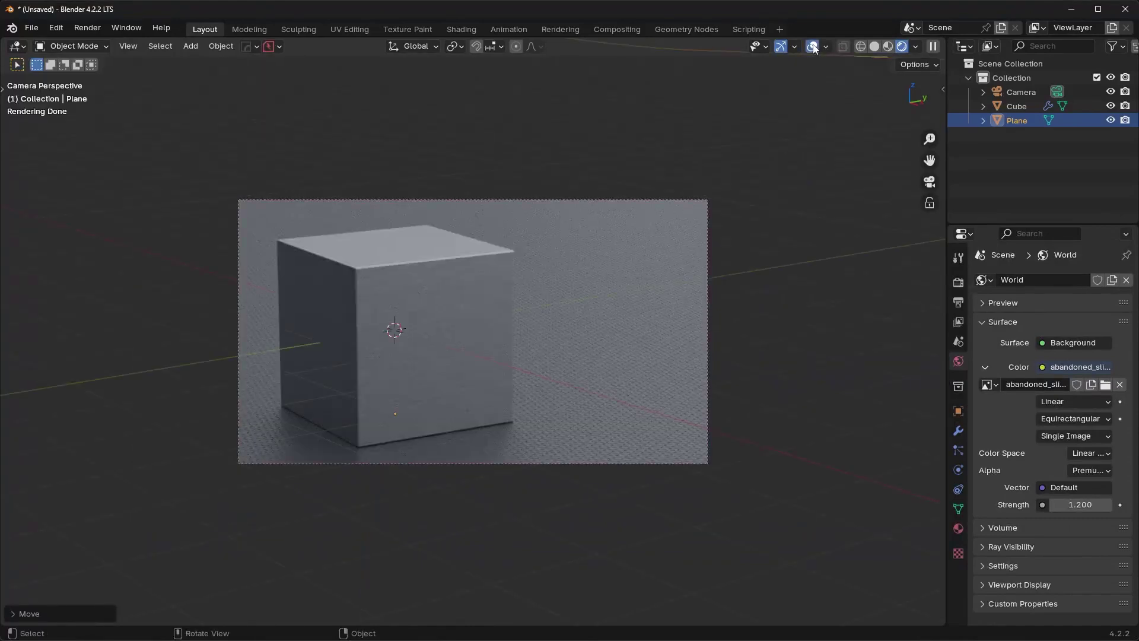
{"action": "left_click", "coordinate": [813, 47]}
- Select the cube and try moving it freely within the camera frame, leaving it selected at its original position
{"action": "left_click", "coordinate": [405, 323]}
{"action": "key", "text": "g"}
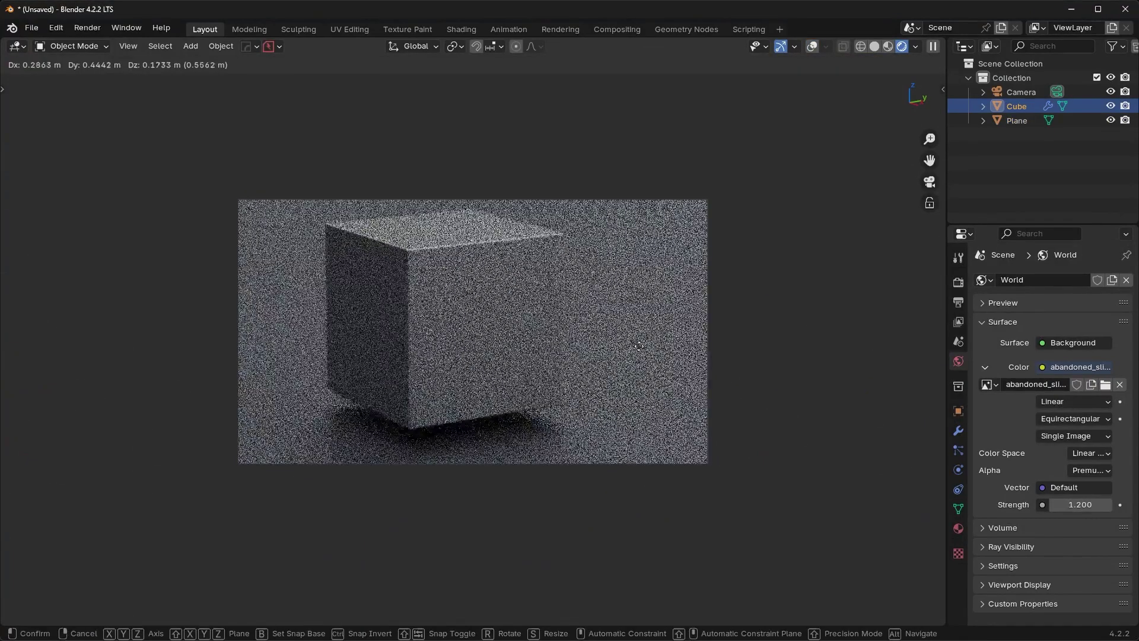
{"action": "left_click", "coordinate": [571, 375]}
{"action": "left_click", "coordinate": [573, 378]}
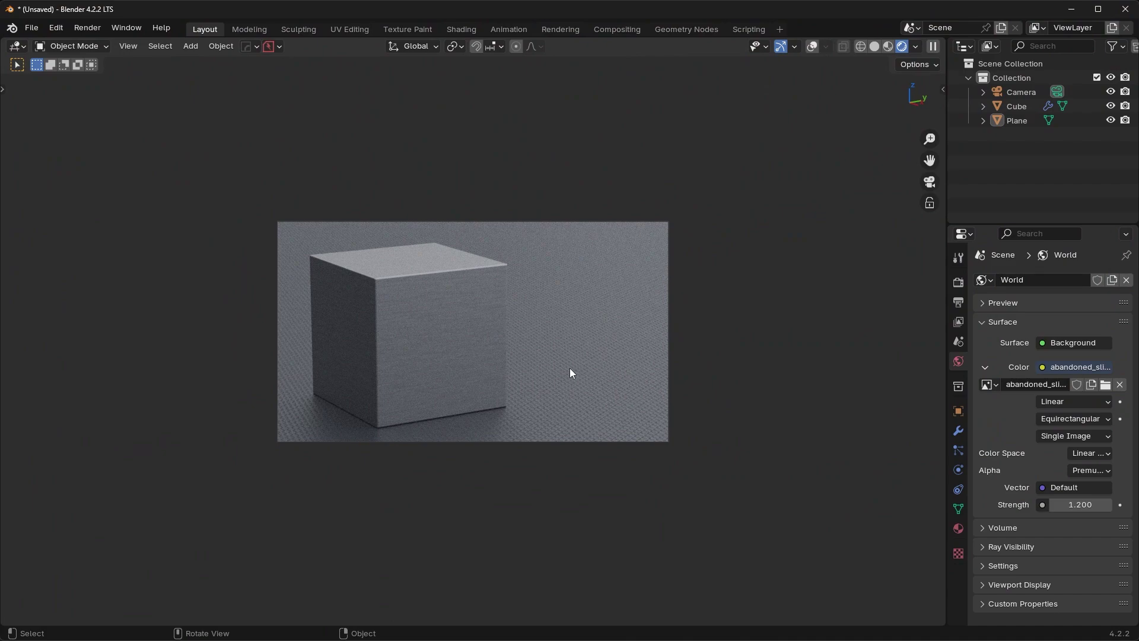
{"action": "key", "text": "ctrl+z"}
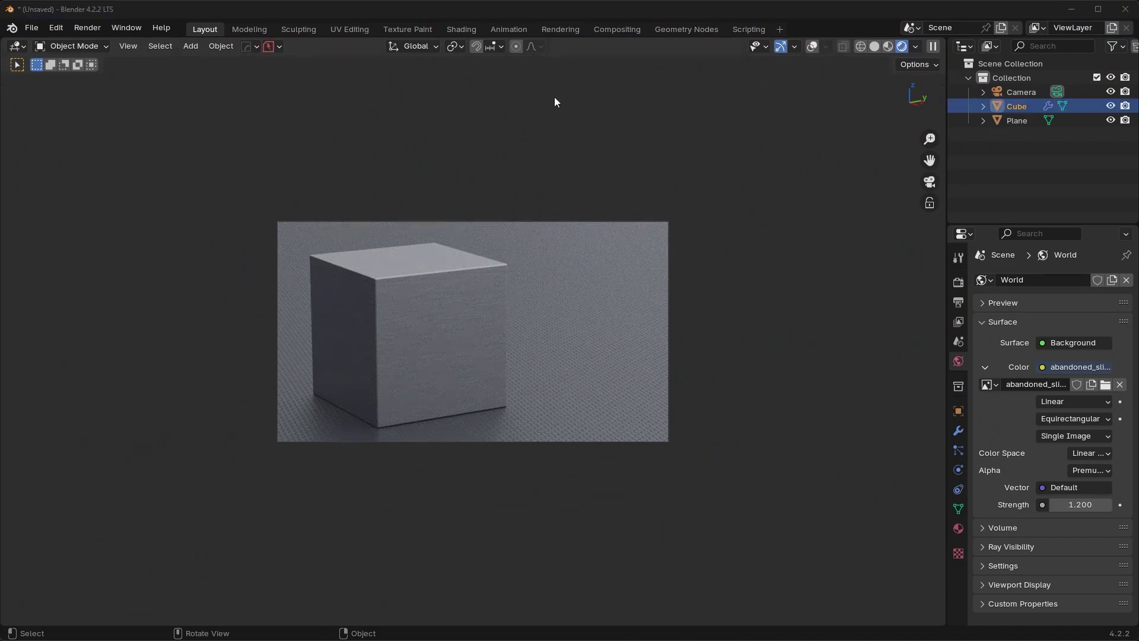
- Widen the cube's edge bevel to about 0.117 with the HOps Bevel tool and hide the viewport overlays
{"action": "scroll", "coordinate": [473, 294], "scroll_direction": "up", "scroll_amount": 2}
{"action": "key", "text": "q"}
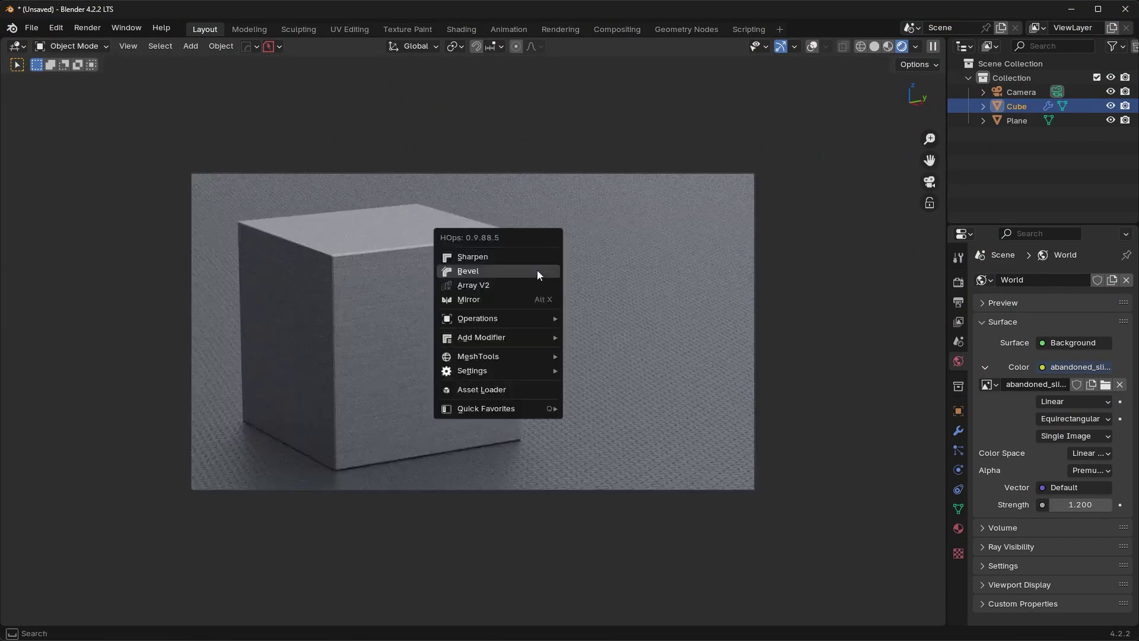
{"action": "left_click", "coordinate": [536, 271]}
{"action": "left_click", "coordinate": [514, 274]}
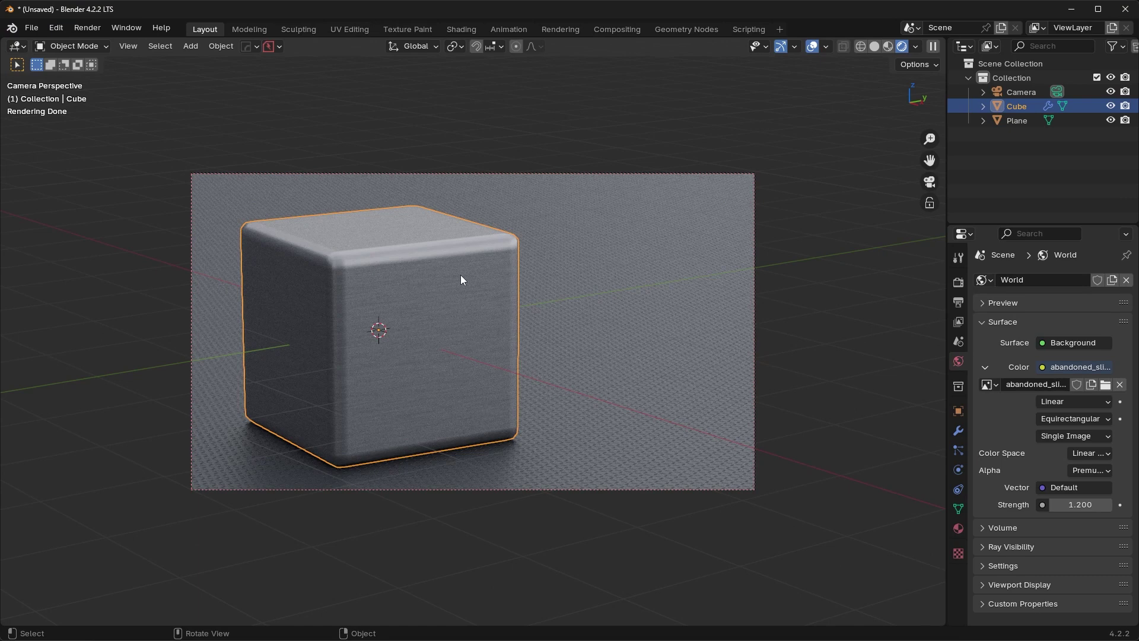
{"action": "left_click", "coordinate": [812, 46]}
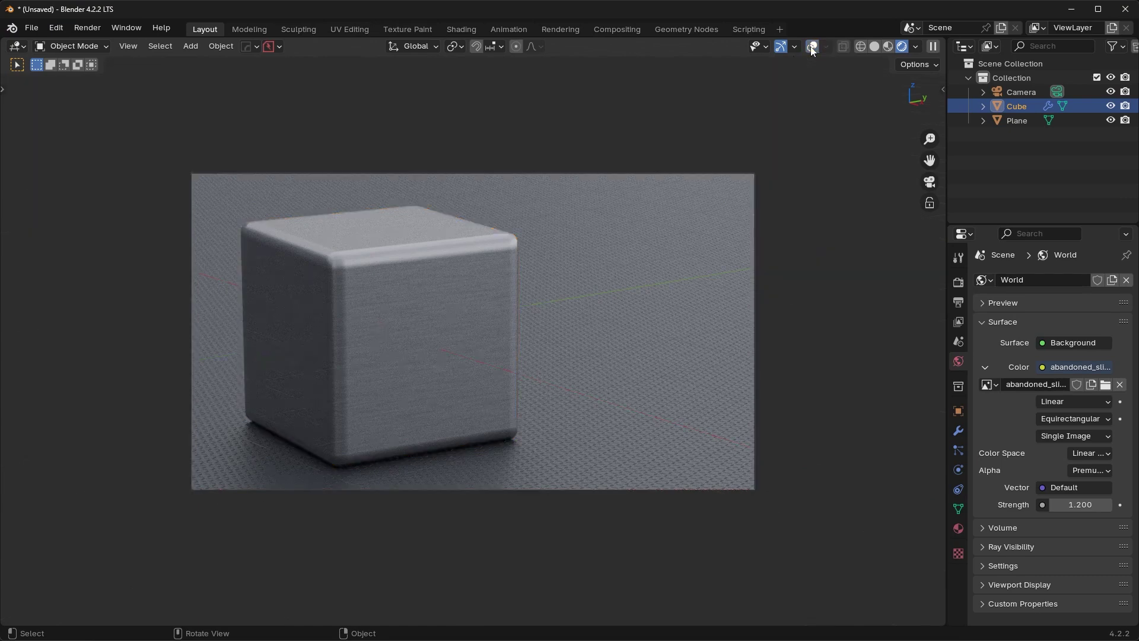
- Return the cube's edges to a narrow, crisp bevel and deselect everything
{"action": "key", "text": "q"}
{"action": "left_click", "coordinate": [602, 301]}
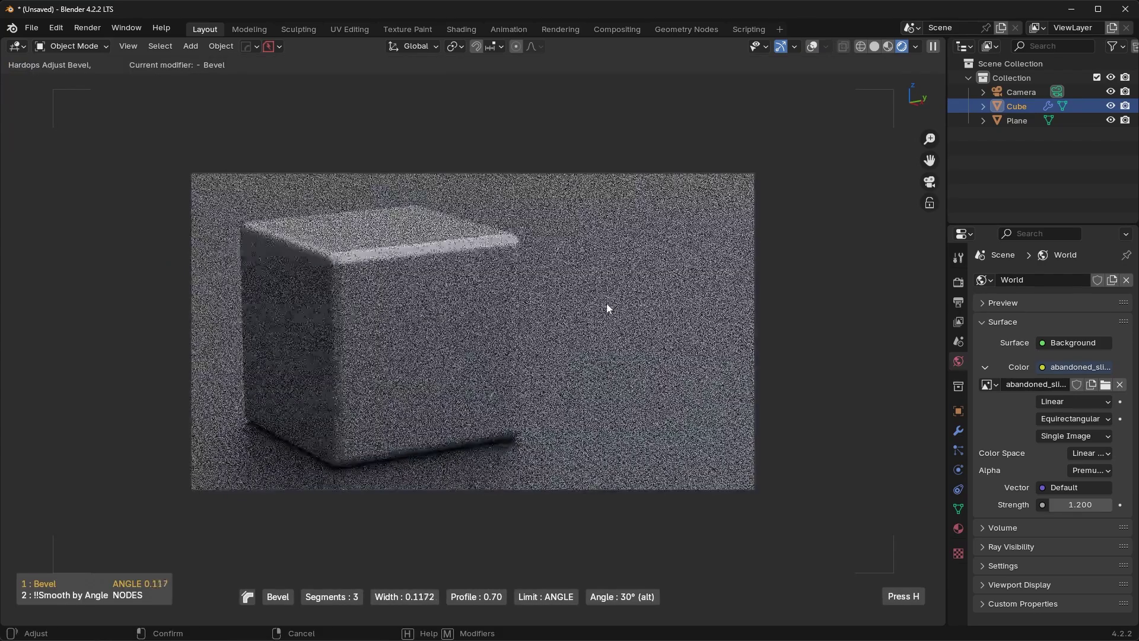
{"action": "left_click", "coordinate": [609, 306]}
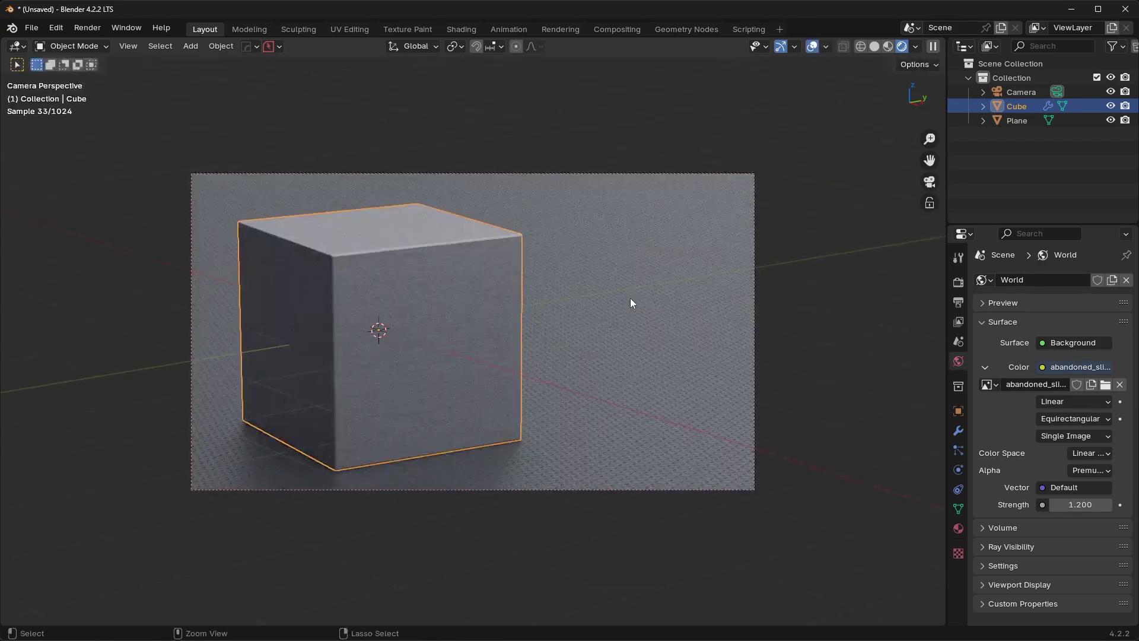
{"action": "key", "text": "alt+a"}
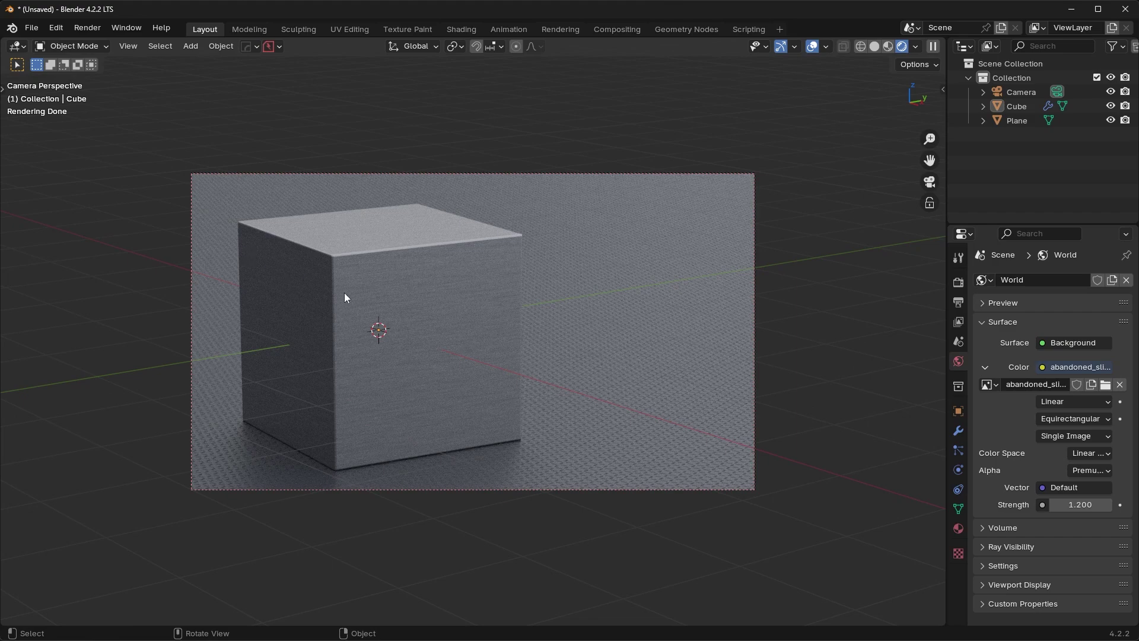
- Add an area light and move it to open space beside the cube on its negative Y side
{"action": "scroll", "coordinate": [358, 301], "scroll_direction": "down", "scroll_amount": 5}
{"action": "middle_click_drag", "start_coordinate": [457, 298], "coordinate": [552, 330]}
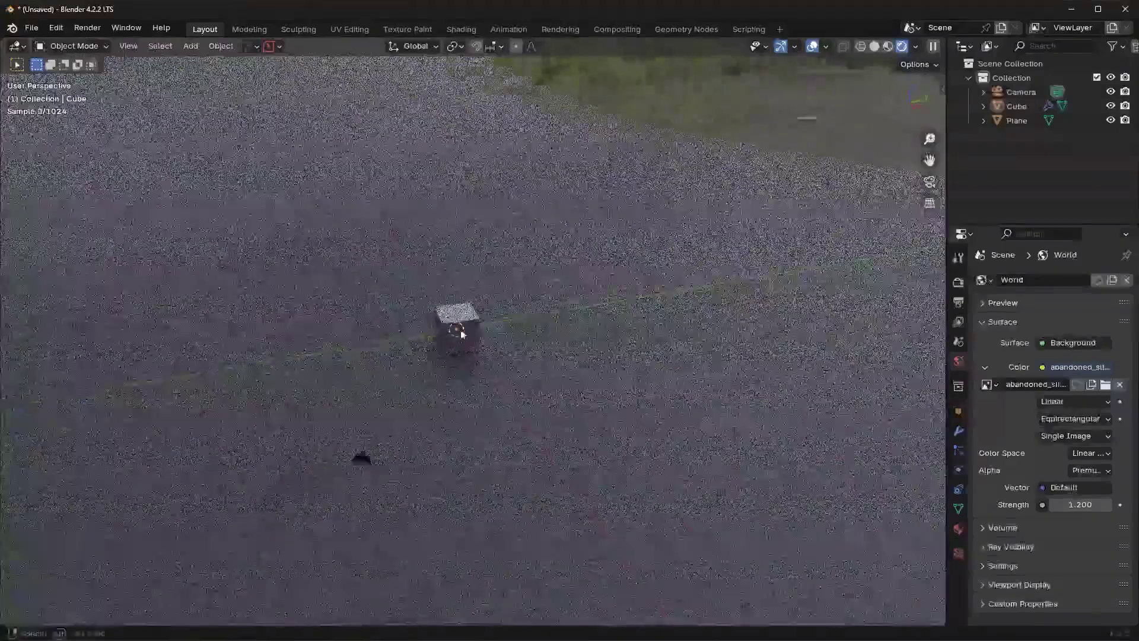
{"action": "scroll", "coordinate": [552, 329], "scroll_direction": "up", "scroll_amount": 3}
{"action": "key", "text": "shift+a"}
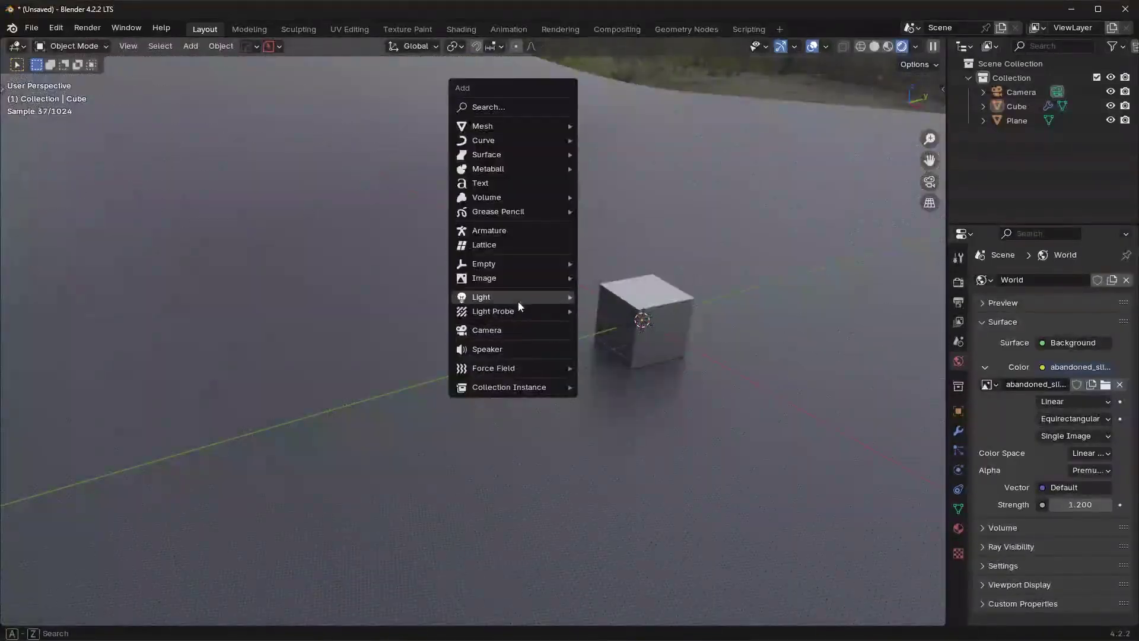
{"action": "mouse_move", "coordinate": [520, 298]}
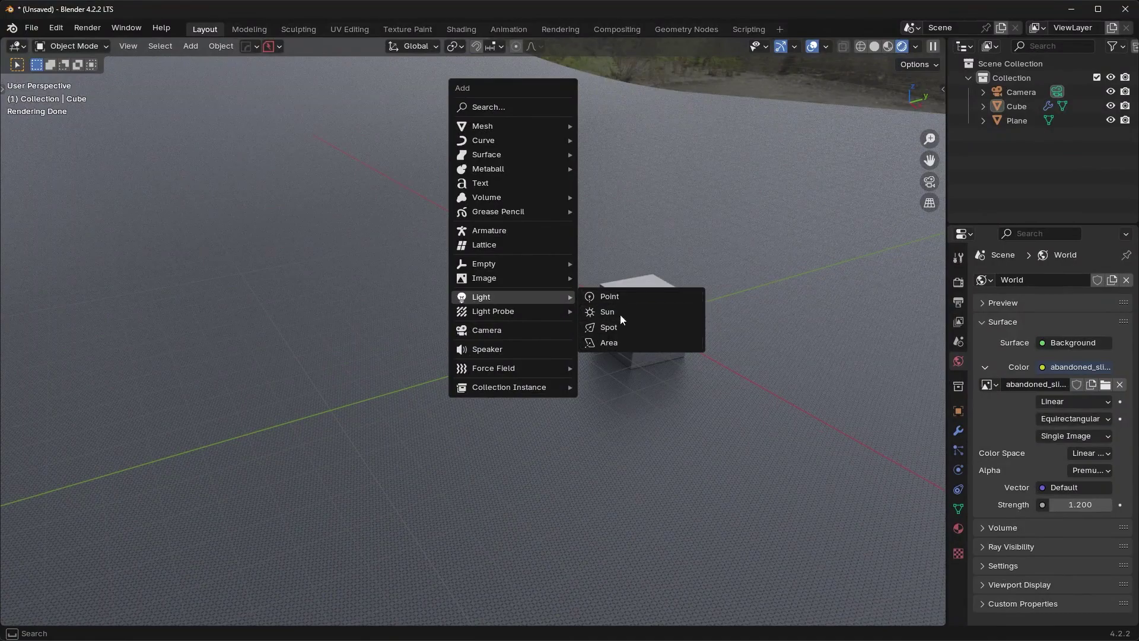
{"action": "left_click", "coordinate": [609, 343]}
{"action": "key", "text": "g"}
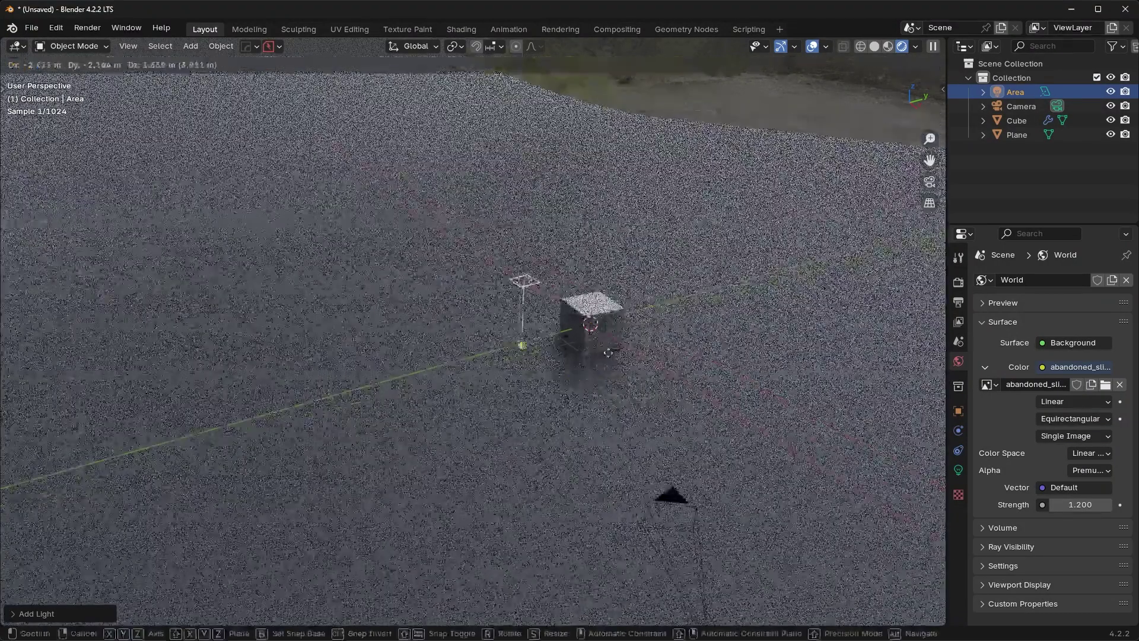
- Try free and Z-axis rotations on the area light, and tilt it to aim at the cube
{"action": "key", "text": "r"}
{"action": "key", "text": "r"}
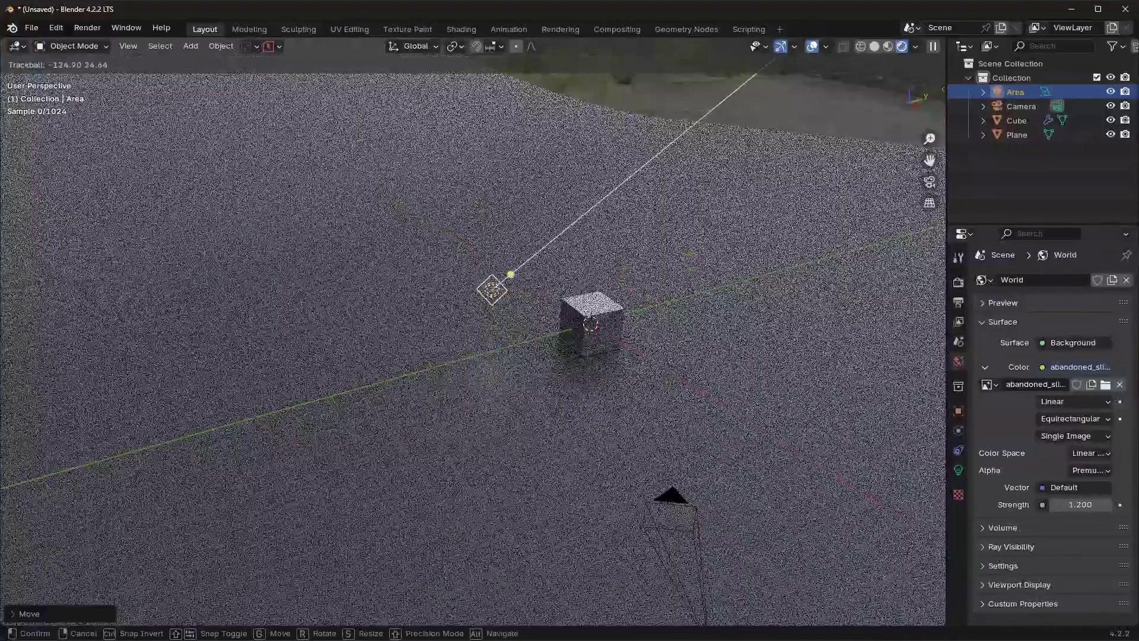
{"action": "left_click", "coordinate": [671, 418]}
{"action": "key", "text": "r"}
{"action": "key", "text": "z"}
{"action": "right_click", "coordinate": [679, 359]}
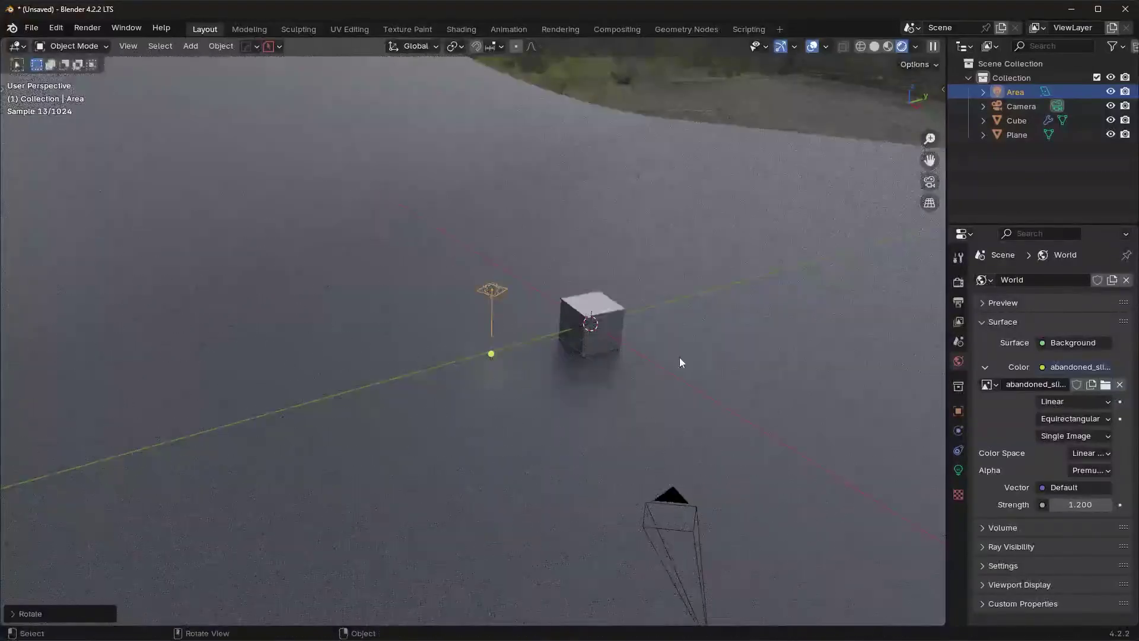
{"action": "scroll", "coordinate": [679, 359], "scroll_direction": "up", "scroll_amount": 3}
{"action": "key", "text": "r"}
{"action": "left_click", "coordinate": [688, 294]}
- Move the area light farther from the cube, scale it up and turn it about the Z axis toward the cube
{"action": "key", "text": "g"}
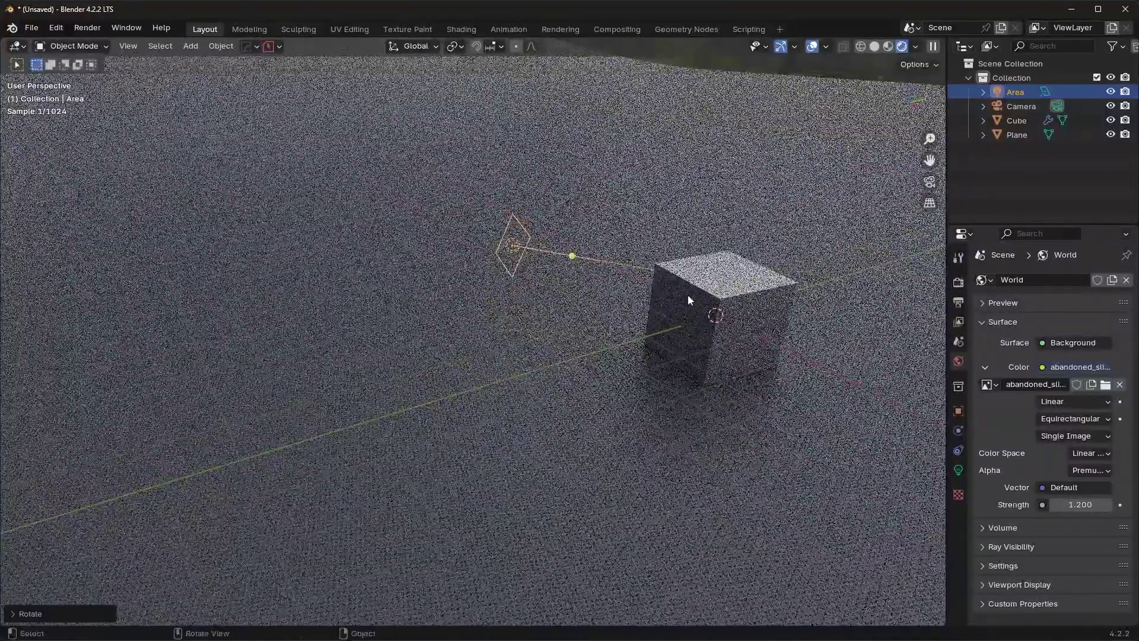
{"action": "left_click", "coordinate": [645, 376]}
{"action": "key", "text": "s"}
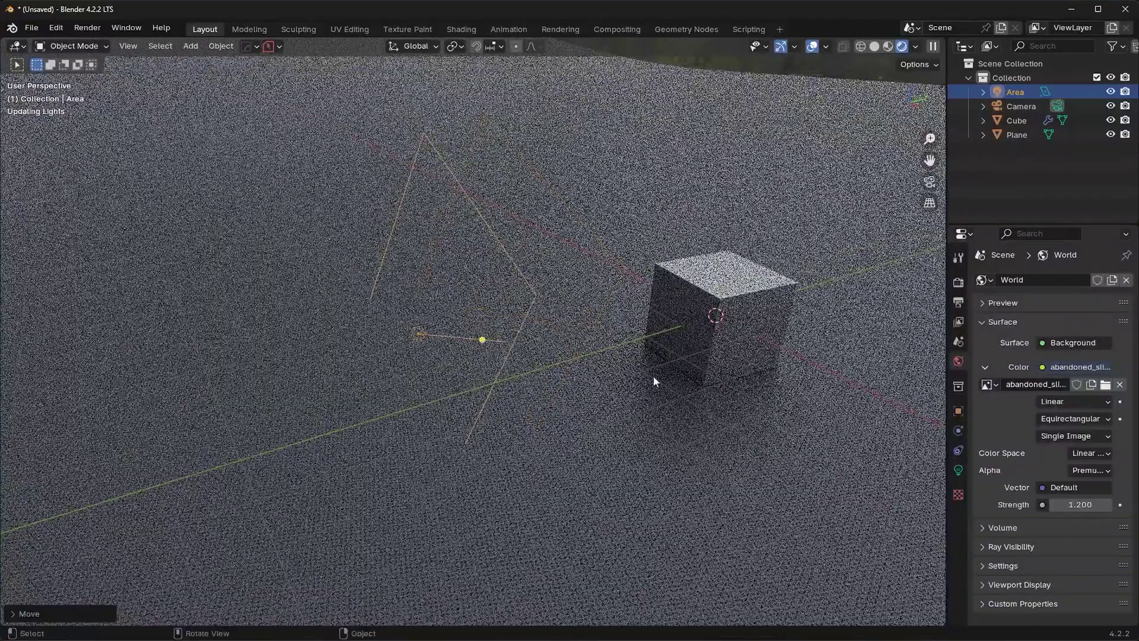
{"action": "left_click", "coordinate": [656, 376]}
{"action": "key", "text": "r"}
{"action": "key", "text": "z"}
{"action": "left_click", "coordinate": [679, 438]}
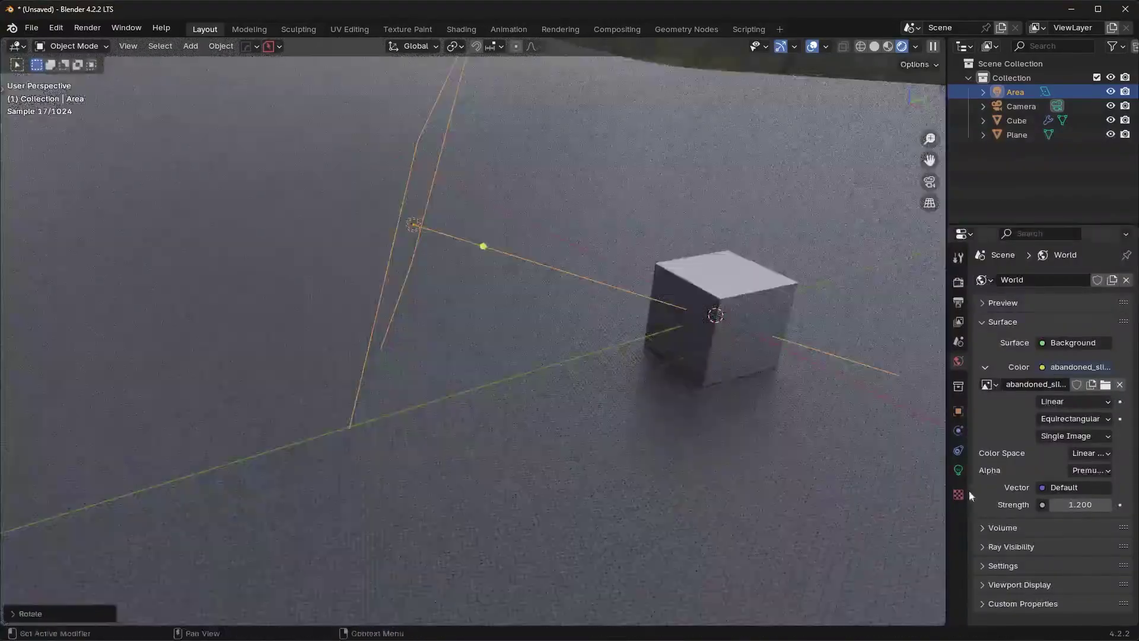
- Set the area light's power to 143 W and return to the camera view
{"action": "left_click", "coordinate": [958, 470]}
{"action": "left_click_drag", "start_coordinate": [1074, 375], "coordinate": [1128, 375]}
{"action": "key", "text": "KP_0"}
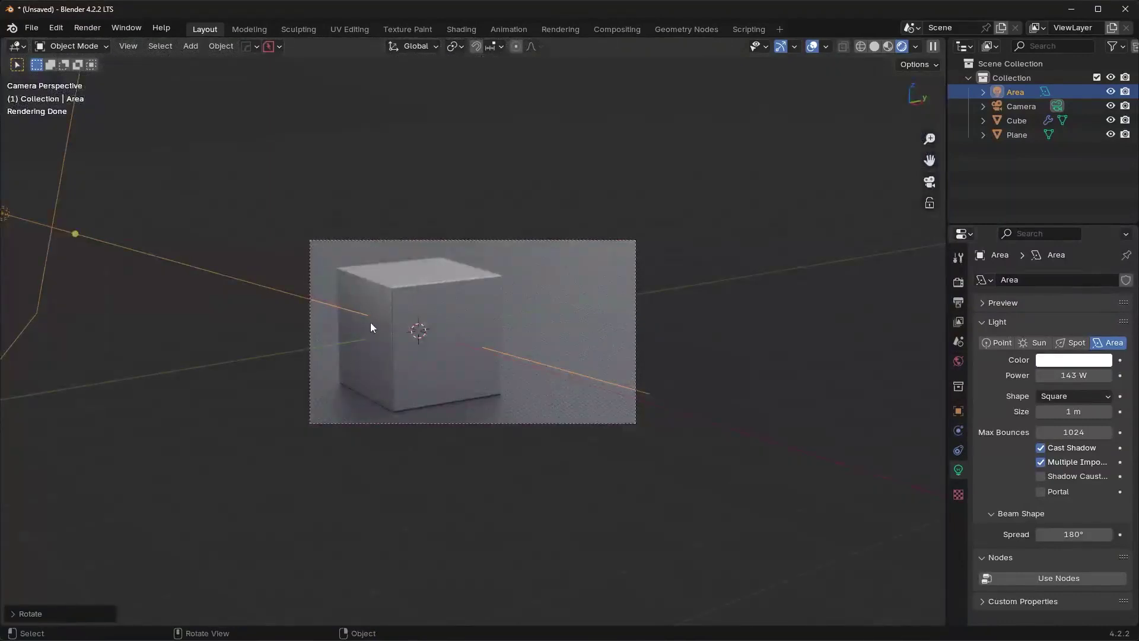
- Check the area light's effect on the cube with the overlays briefly hidden, and delete the light
{"action": "middle_click_drag", "start_coordinate": [374, 326], "coordinate": [539, 308], "text": "shift"}
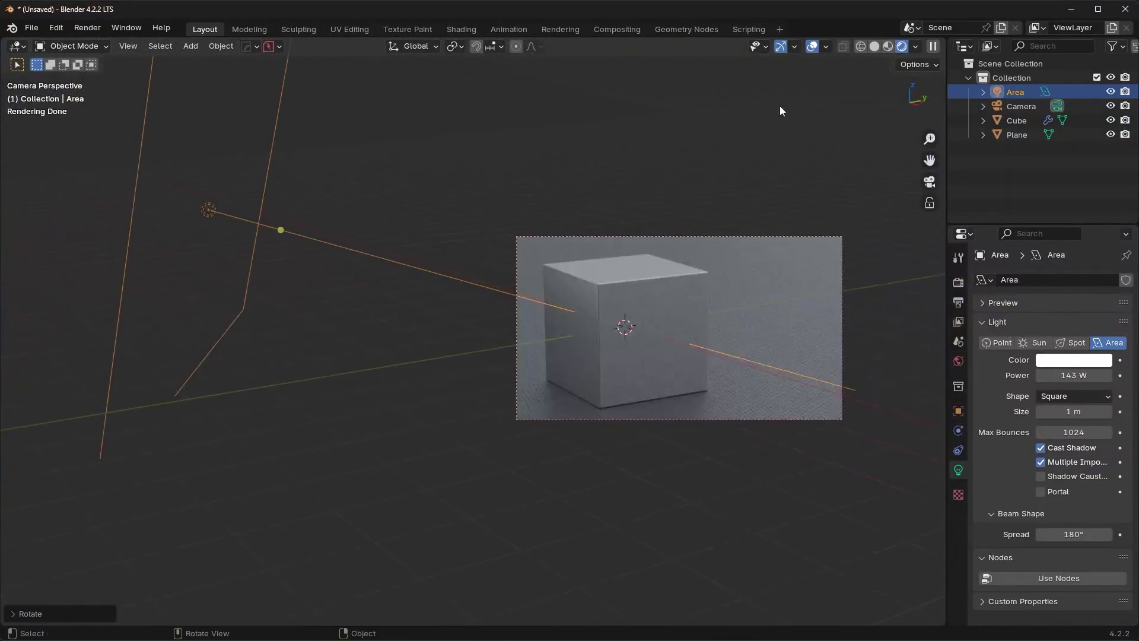
{"action": "left_click", "coordinate": [813, 47]}
{"action": "left_click", "coordinate": [812, 46]}
{"action": "key", "text": "Delete"}
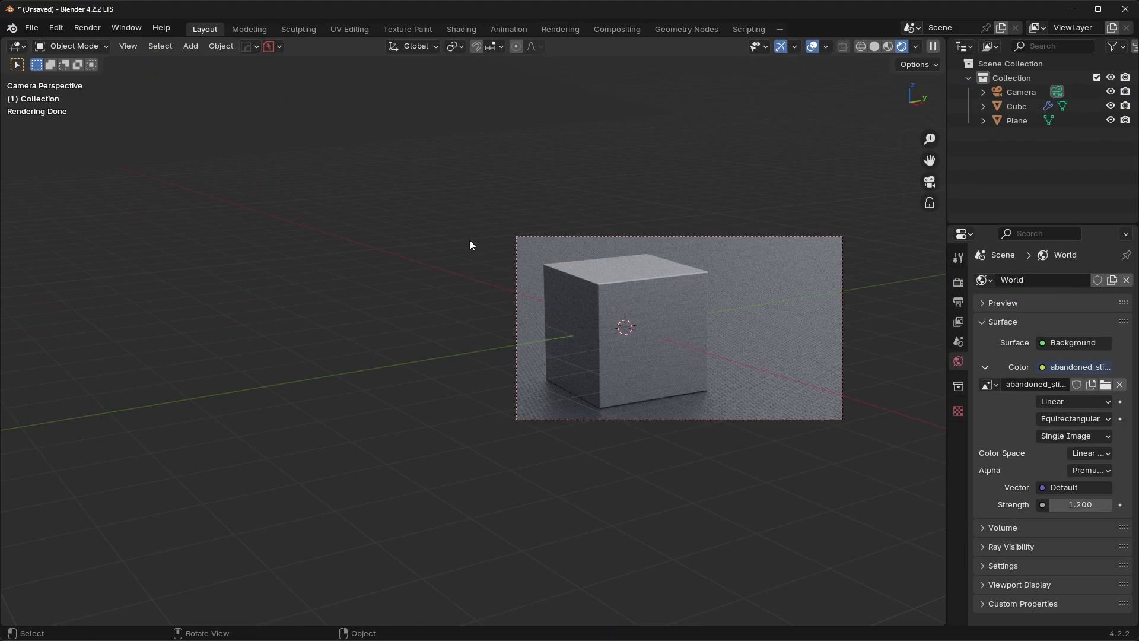
- Add a mesh plane and place it beside the cube on its negative Y side
{"action": "key", "text": "KP_0"}
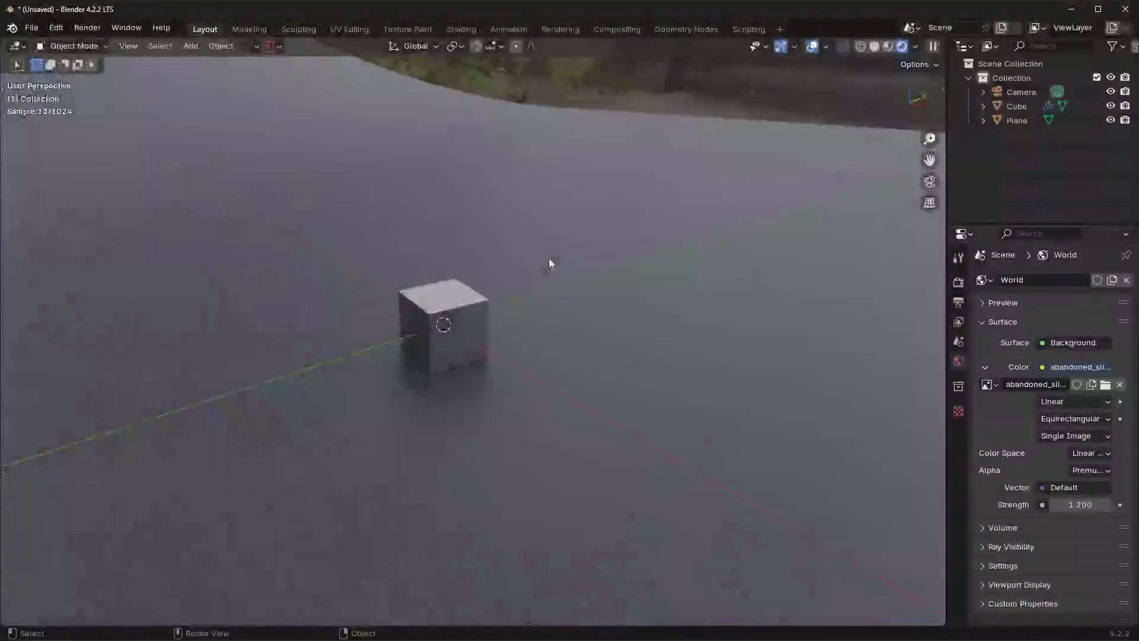
{"action": "key", "text": "shift+a"}
{"action": "mouse_move", "coordinate": [507, 83]}
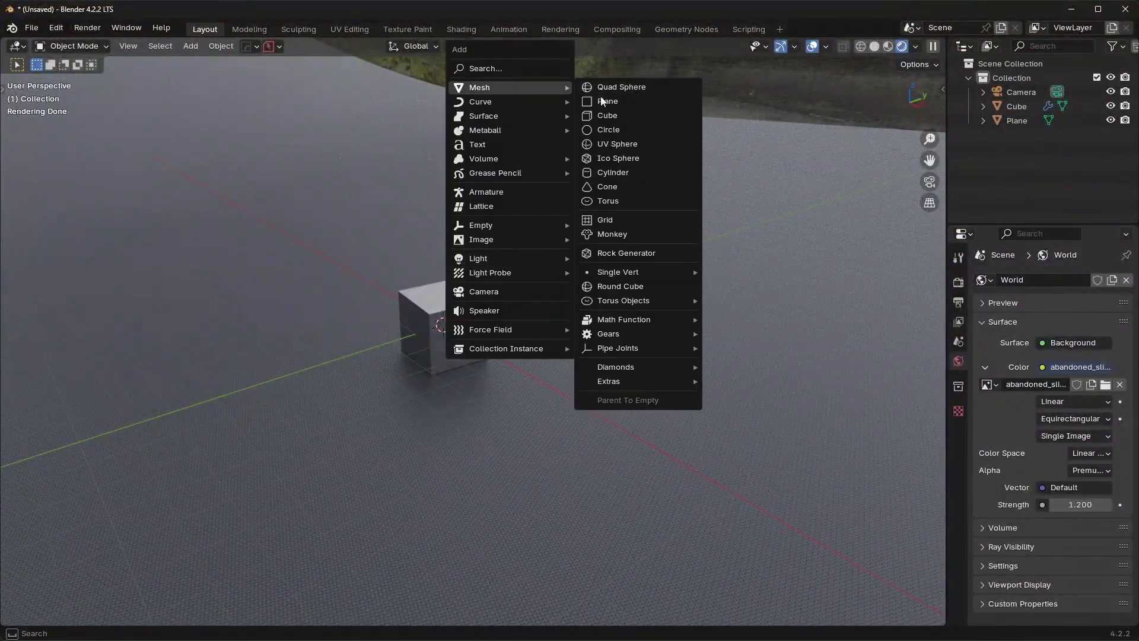
{"action": "left_click", "coordinate": [603, 102]}
{"action": "middle_click_drag", "start_coordinate": [605, 221], "coordinate": [510, 323]}
{"action": "key", "text": "g"}
{"action": "key", "text": "x"}
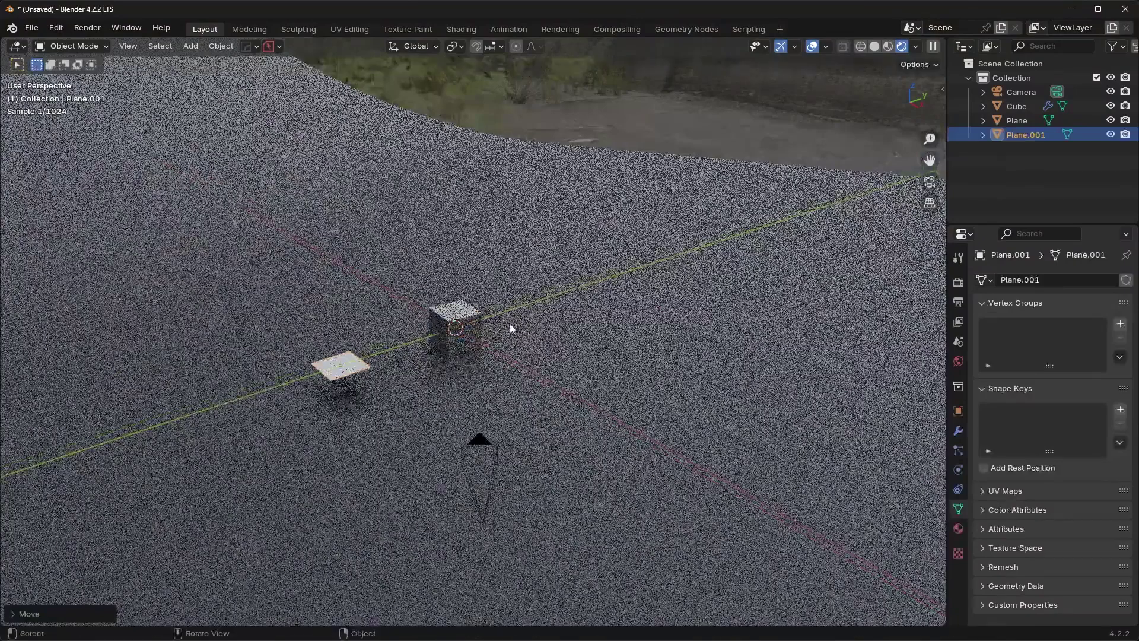
{"action": "left_click", "coordinate": [511, 323]}
- Stand the new plane upright, angled toward the cube, and scale it up into a reflector larger than the cube
{"action": "key", "text": "r"}
{"action": "key", "text": "x"}
{"action": "left_click", "coordinate": [328, 247]}
{"action": "key", "text": "s"}
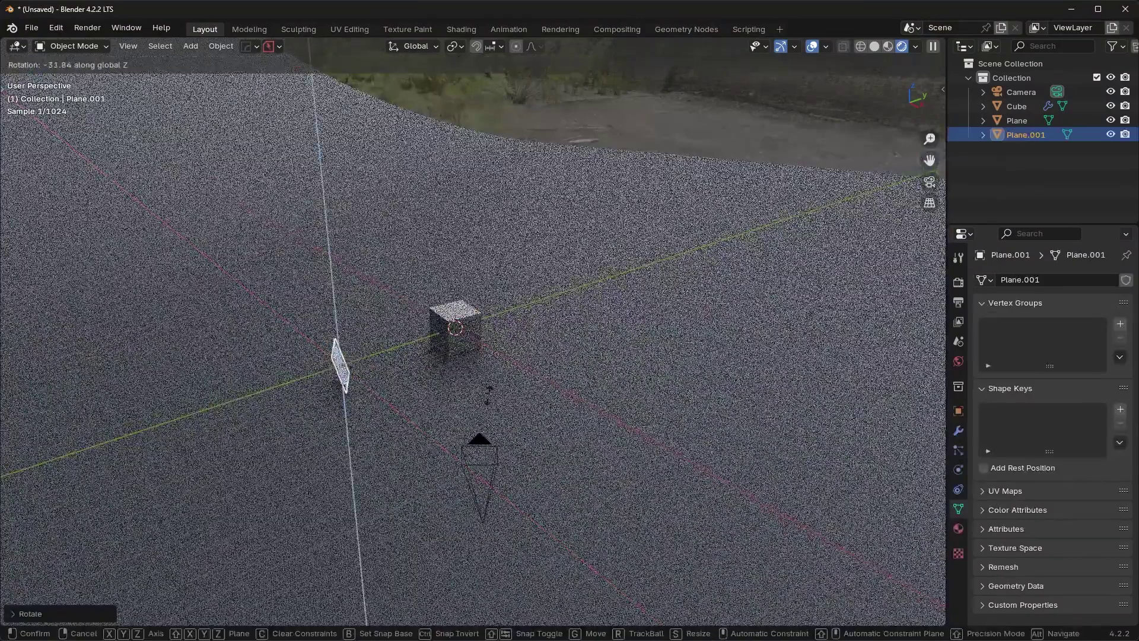
{"action": "key", "text": "x"}
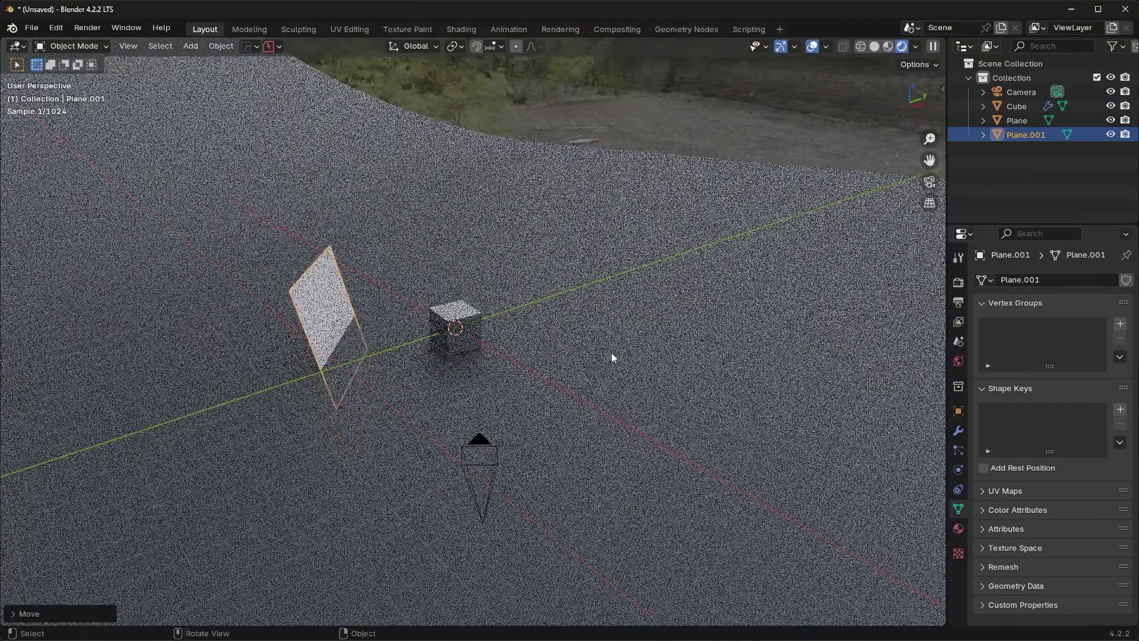
{"action": "left_click", "coordinate": [746, 336]}
- Give the reflector plane a new material with roughness 1.000 and a pure white base color
{"action": "key", "text": "KP_0"}
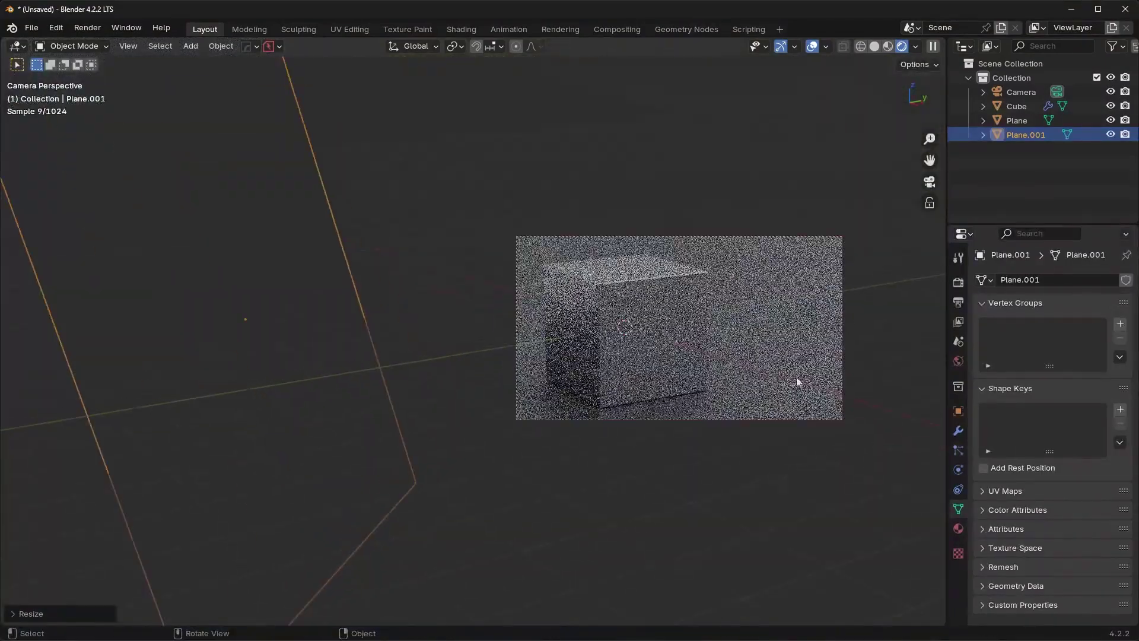
{"action": "left_click", "coordinate": [959, 527]}
{"action": "left_click", "coordinate": [1062, 339]}
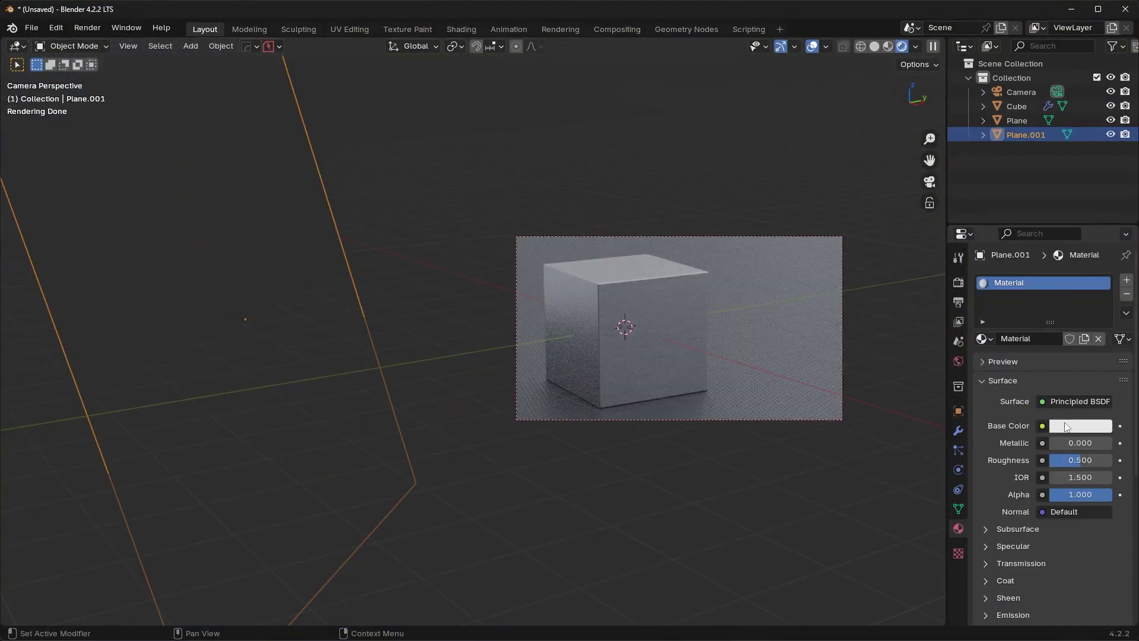
{"action": "left_click_drag", "start_coordinate": [1074, 460], "coordinate": [1111, 460]}
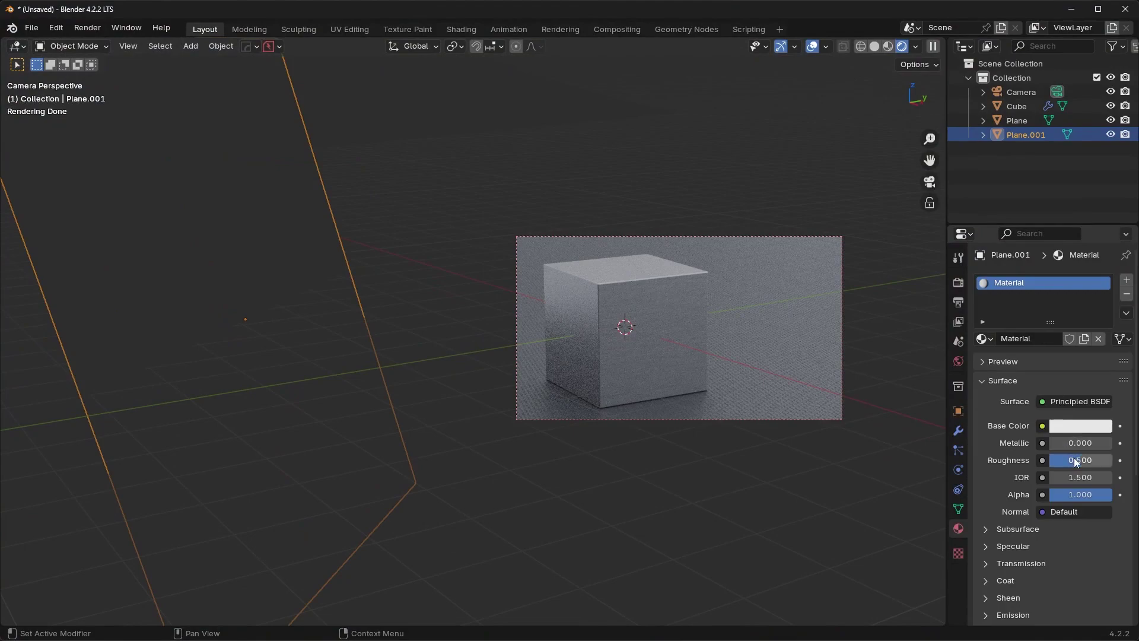
{"action": "left_click", "coordinate": [1097, 428]}
{"action": "left_click_drag", "start_coordinate": [1101, 231], "coordinate": [1101, 205]}
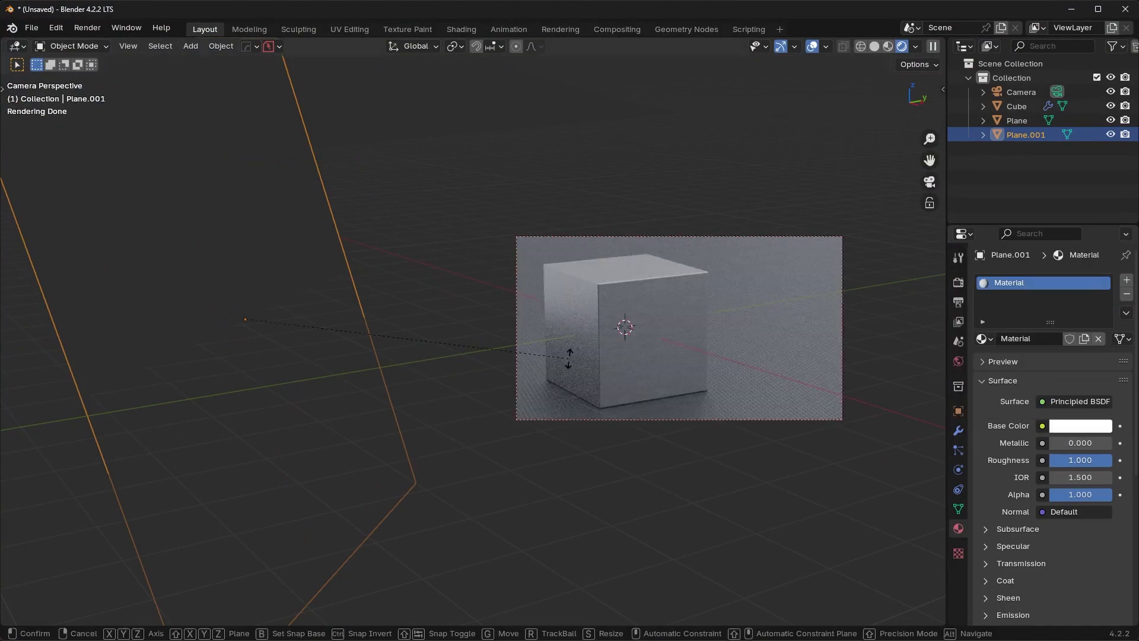
- Experiment with the reflector plane's rotation and size from the camera view, and scale it down
{"action": "key", "text": "r"}
{"action": "key", "text": "s"}
{"action": "left_click", "coordinate": [147, 325]}
{"action": "key", "text": "r"}
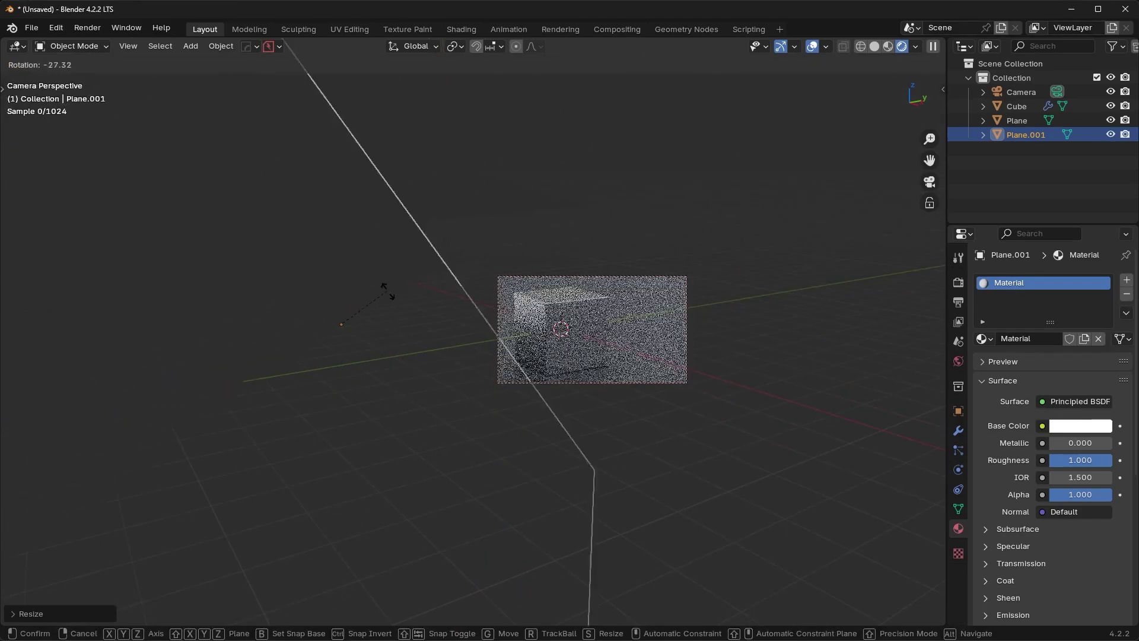
{"action": "left_click", "coordinate": [398, 315]}
{"action": "key", "text": "s"}
{"action": "left_click", "coordinate": [379, 332]}
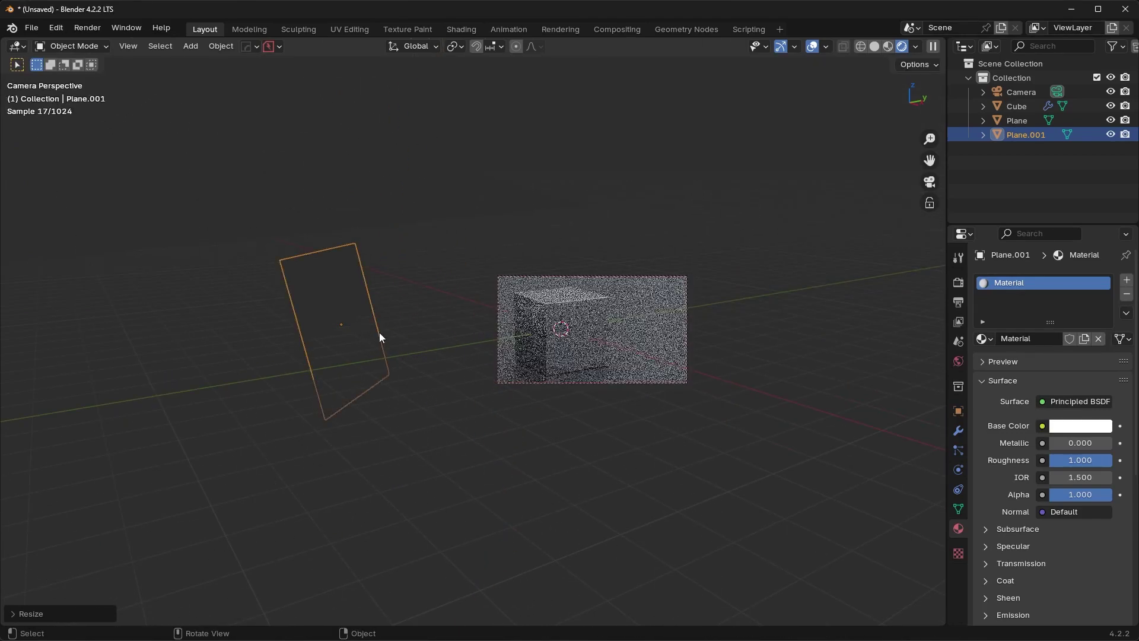
- From the top view, reposition and turn the reflector plane on the cube's negative Y side, and enlarge it
{"action": "scroll", "coordinate": [371, 335], "scroll_direction": "up", "scroll_amount": 4}
{"action": "middle_click_drag", "start_coordinate": [368, 338], "coordinate": [439, 382]}
{"action": "key", "text": "KP_7"}
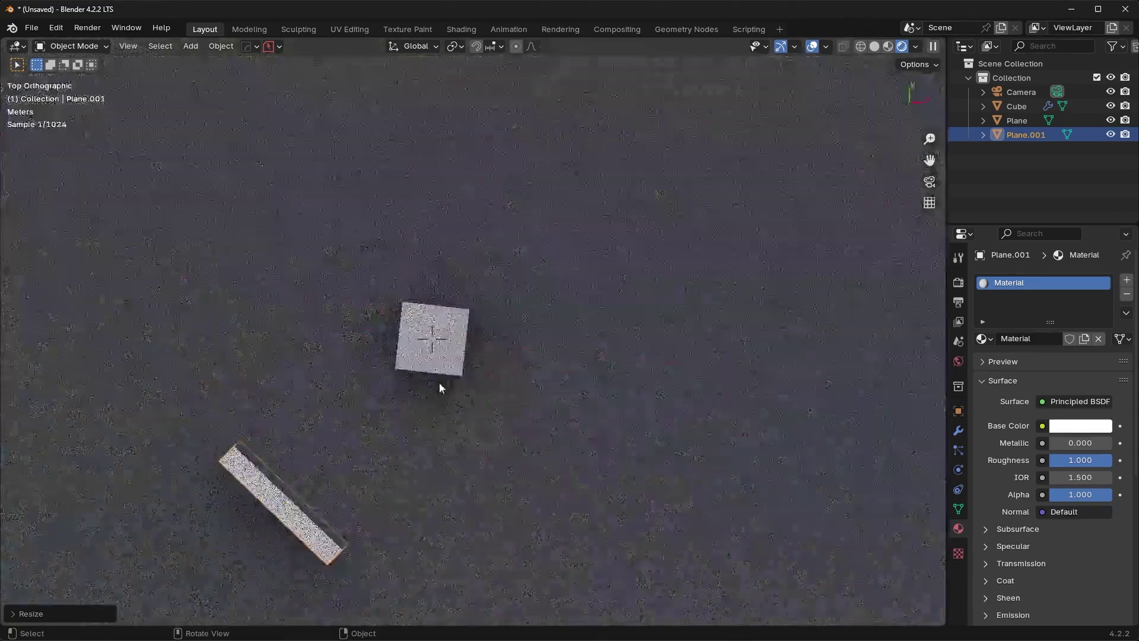
{"action": "key", "text": "s"}
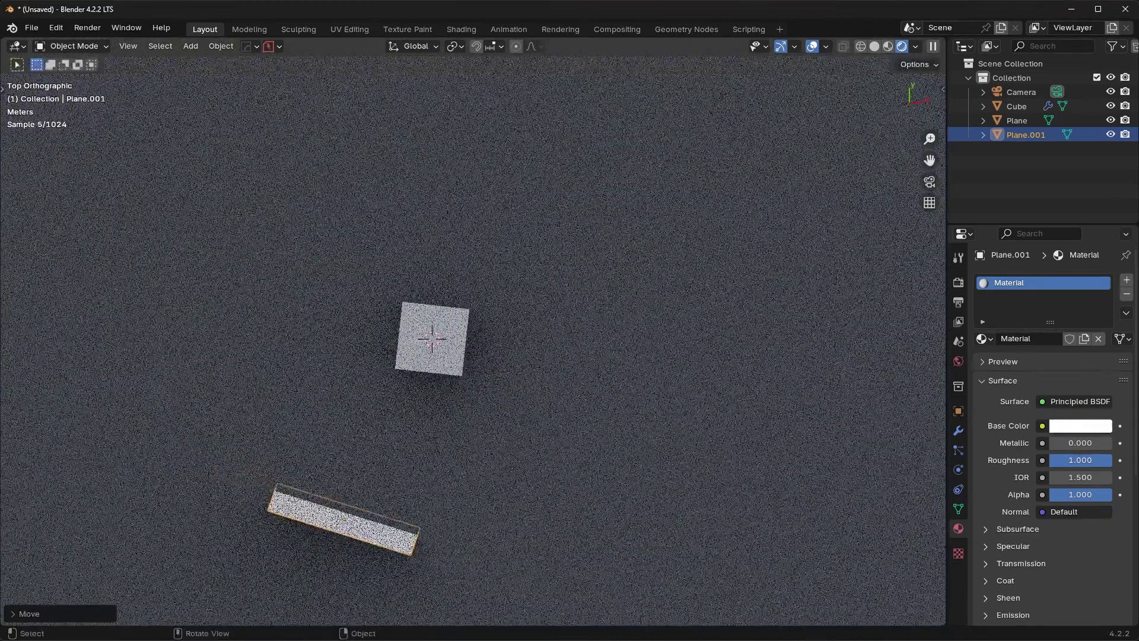
{"action": "left_click", "coordinate": [794, 429]}
- Try the reflector plane closer to the cube, place it slightly farther away, and inspect the framed cube with overlays hidden
{"action": "key", "text": "KP_0"}
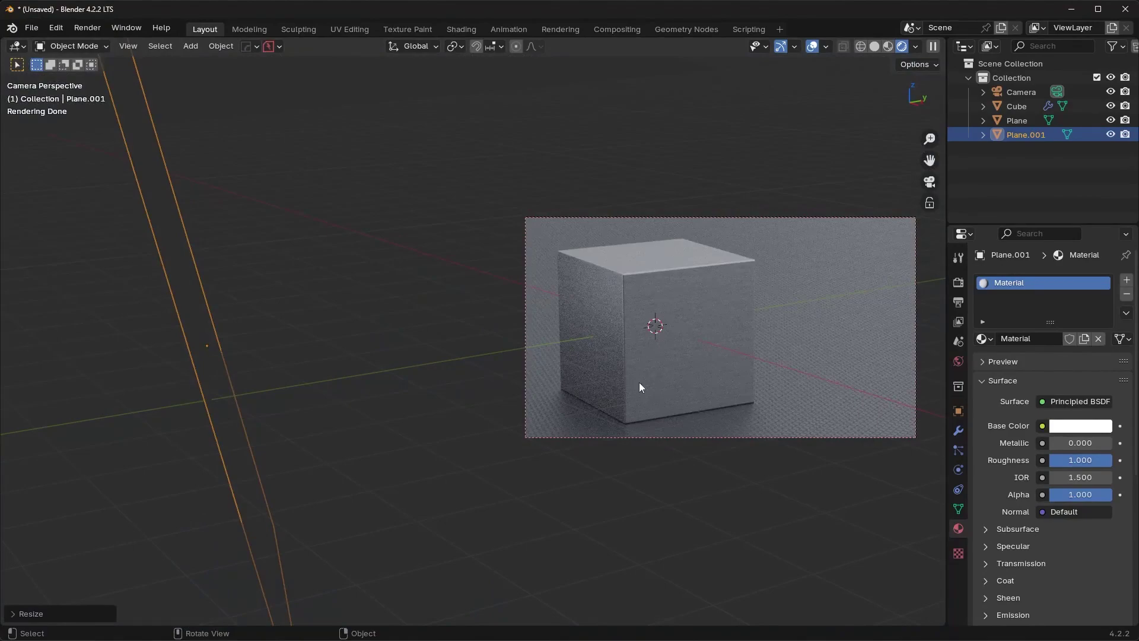
{"action": "key", "text": "g"}
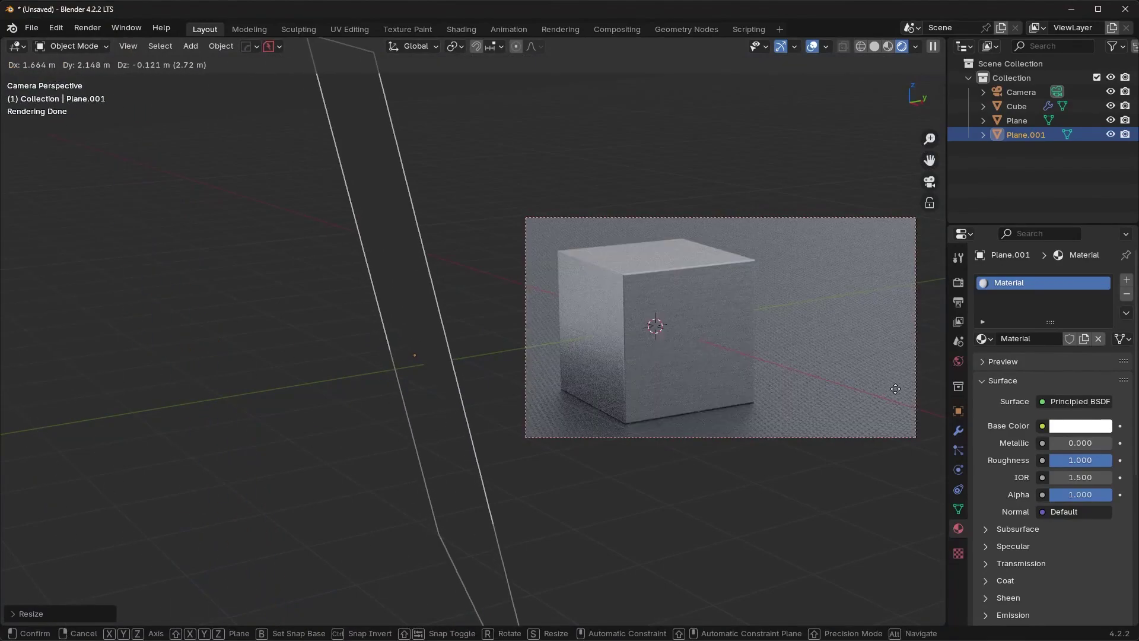
{"action": "left_click", "coordinate": [645, 426]}
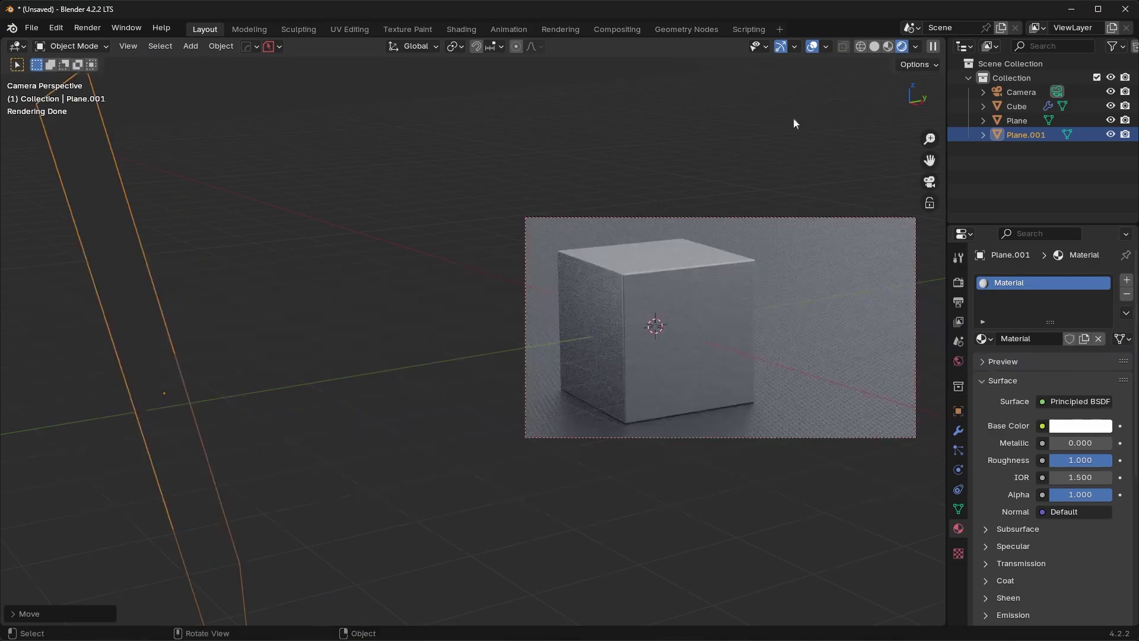
{"action": "left_click", "coordinate": [812, 46]}
{"action": "scroll", "coordinate": [581, 350], "scroll_direction": "up", "scroll_amount": 1}
{"action": "scroll", "coordinate": [710, 329], "scroll_direction": "down", "scroll_amount": 2}
{"action": "scroll", "coordinate": [632, 341], "scroll_direction": "up", "scroll_amount": 5}
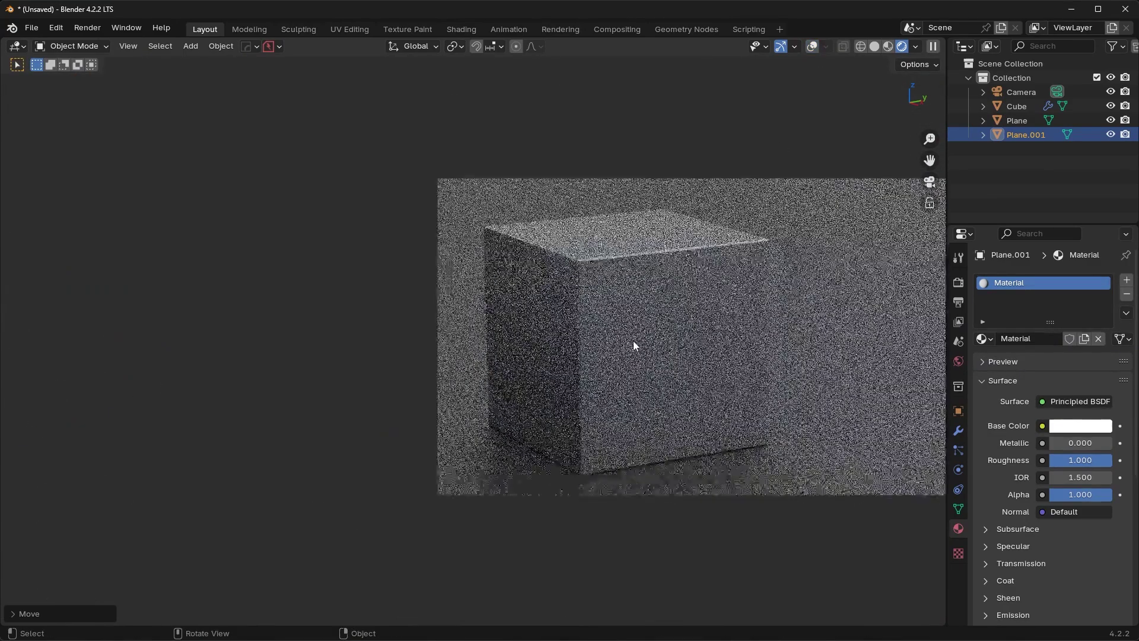
{"action": "scroll", "coordinate": [519, 373], "scroll_direction": "down", "scroll_amount": 3}
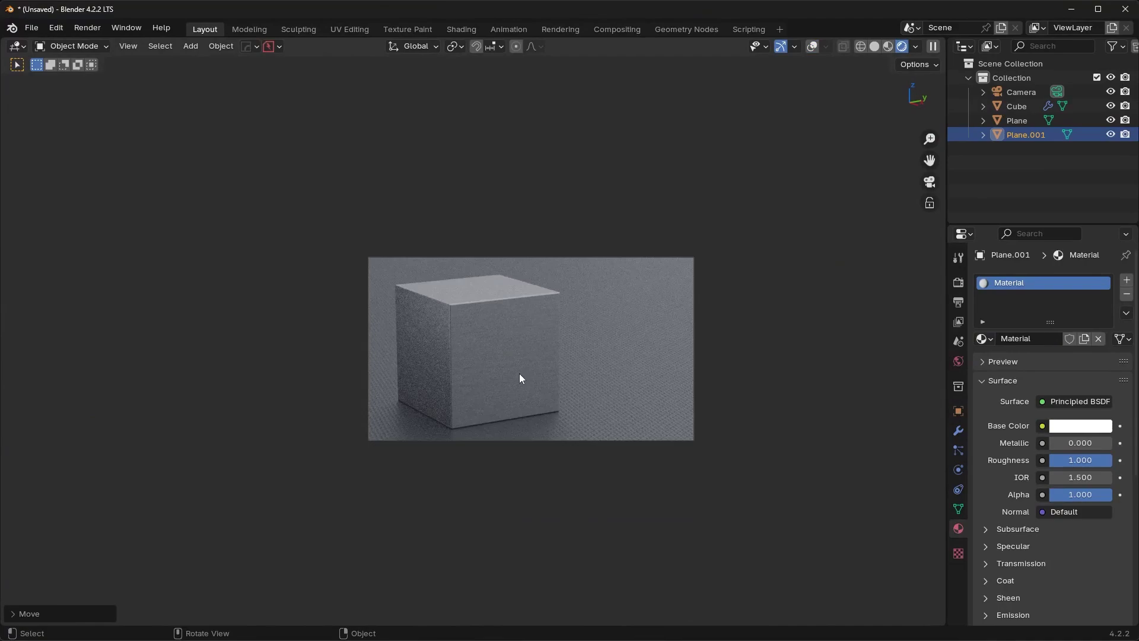
- Delete the reflector plane and undo the deletion to compare the cube's shading with and without it
{"action": "key", "text": "Delete"}
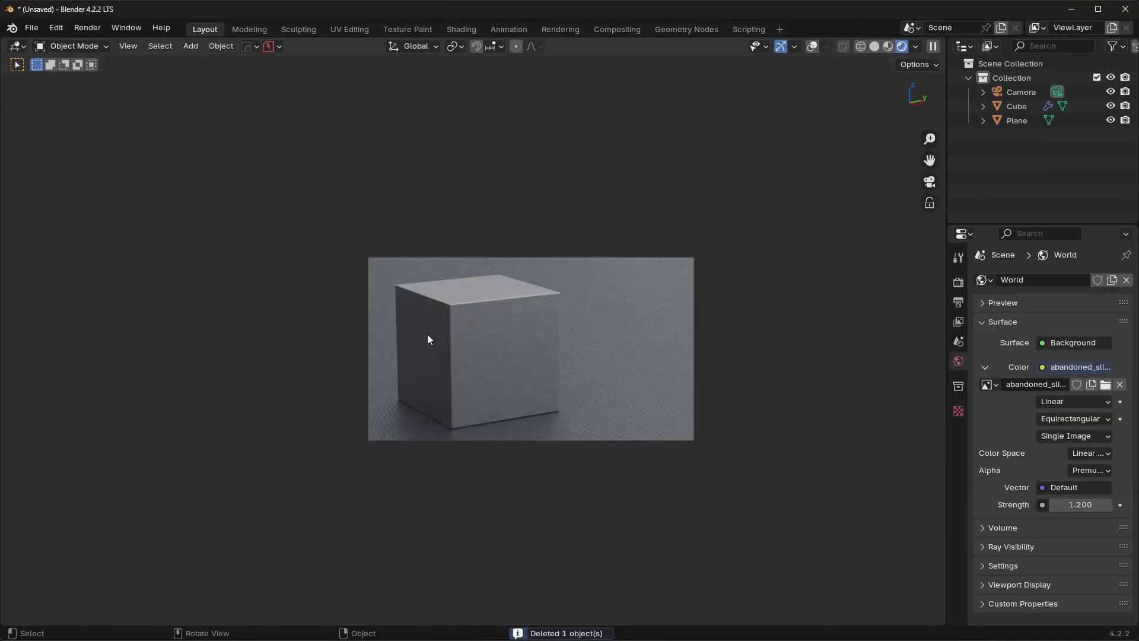
{"action": "key", "text": "ctrl+z"}
{"action": "scroll", "coordinate": [427, 333], "scroll_direction": "down", "scroll_amount": 3}
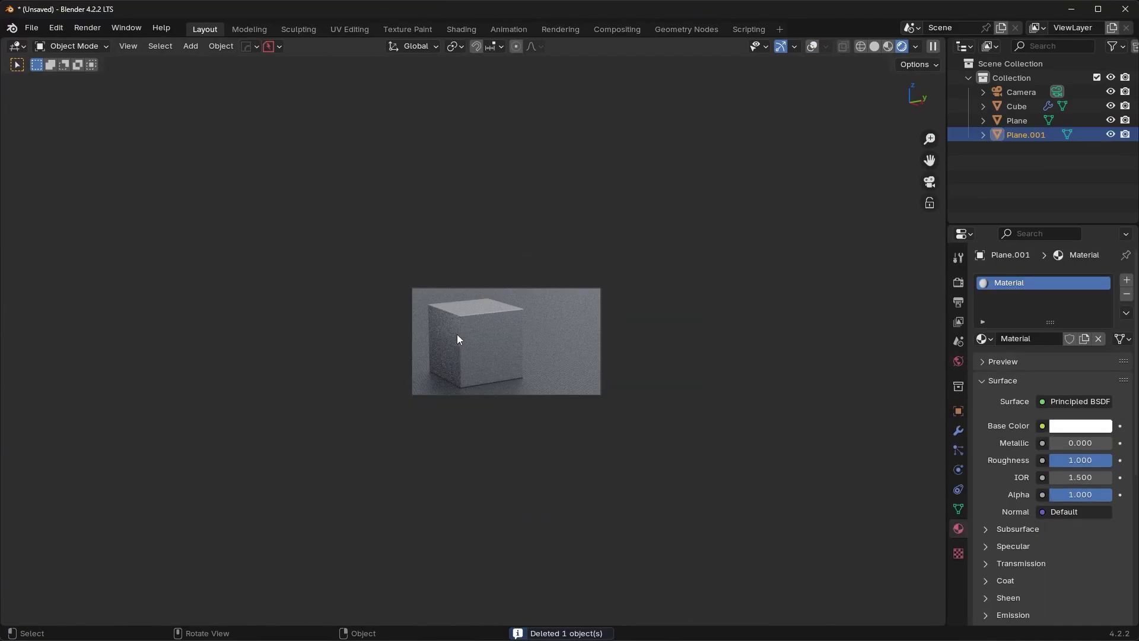
{"action": "scroll", "coordinate": [457, 338], "scroll_direction": "up", "scroll_amount": 6}
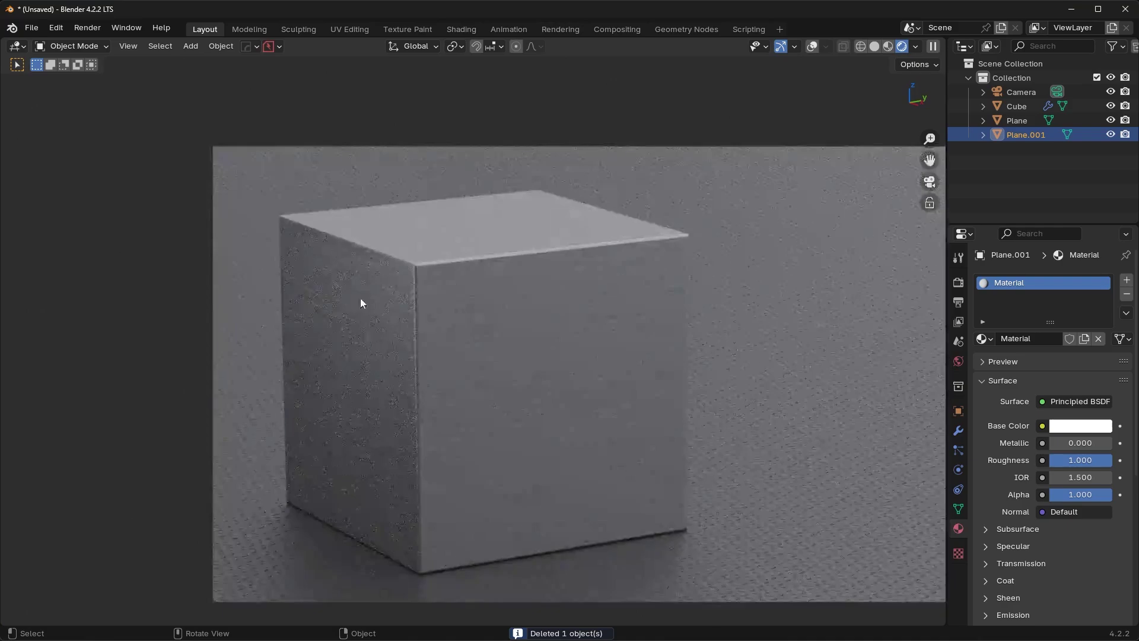
{"action": "middle_click_drag", "start_coordinate": [361, 298], "coordinate": [462, 337]}
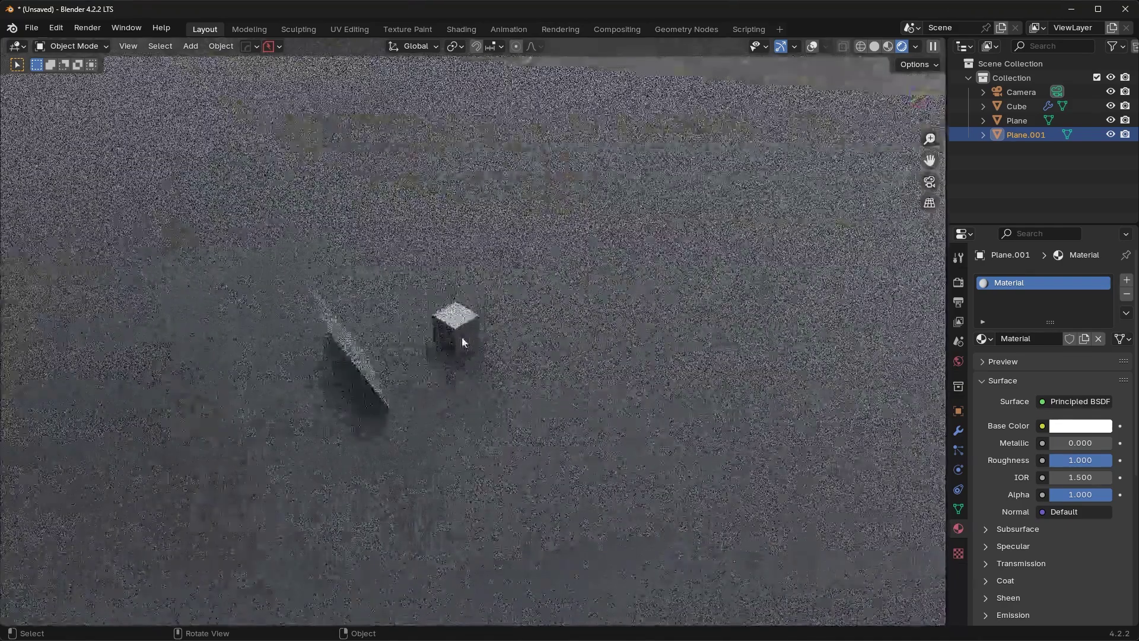
{"action": "key", "text": "KP_0"}
{"action": "scroll", "coordinate": [515, 299], "scroll_direction": "down", "scroll_amount": 6}
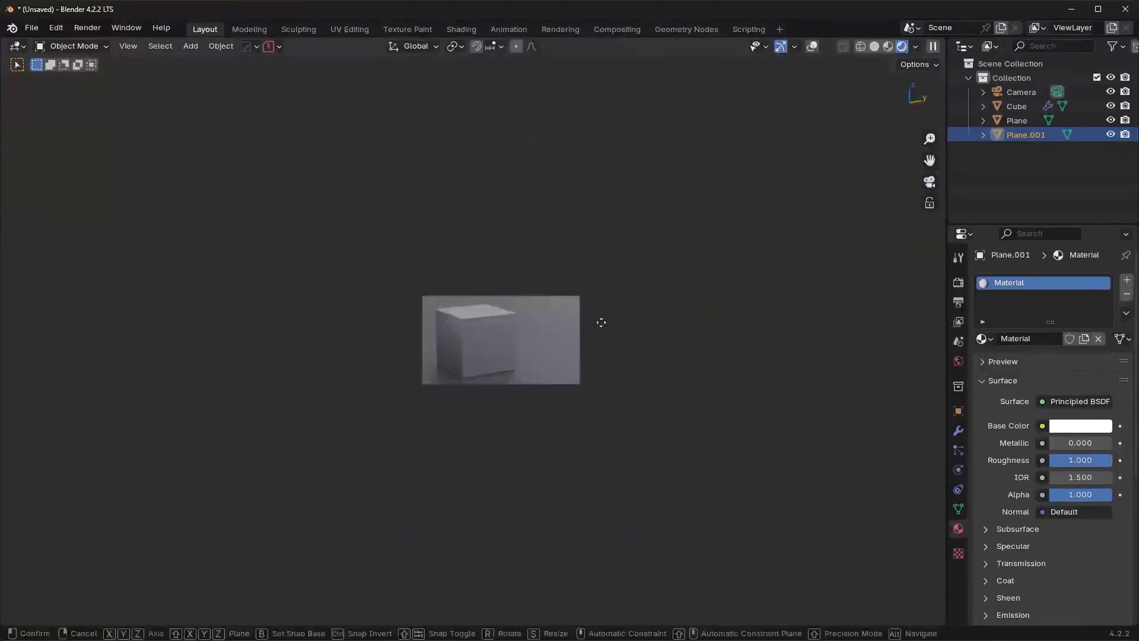
- Try the reflector plane farther from the cube along the Y axis and inspect the framed cube with overlays hidden
{"action": "left_click", "coordinate": [812, 46]}
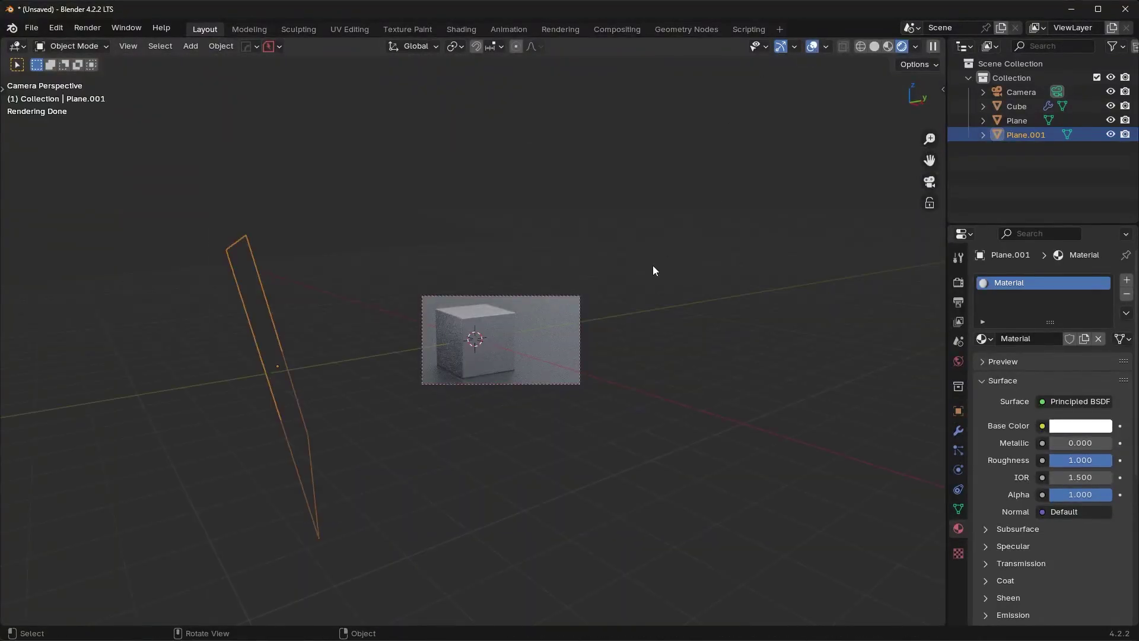
{"action": "key", "text": "g"}
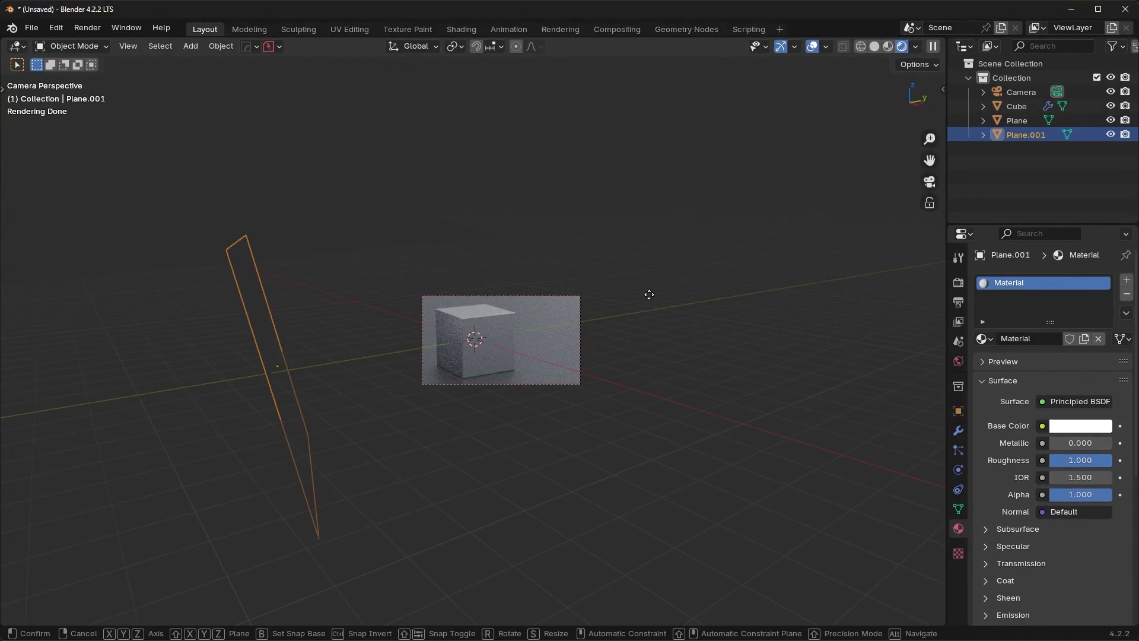
{"action": "key", "text": "y"}
{"action": "left_click", "coordinate": [693, 216]}
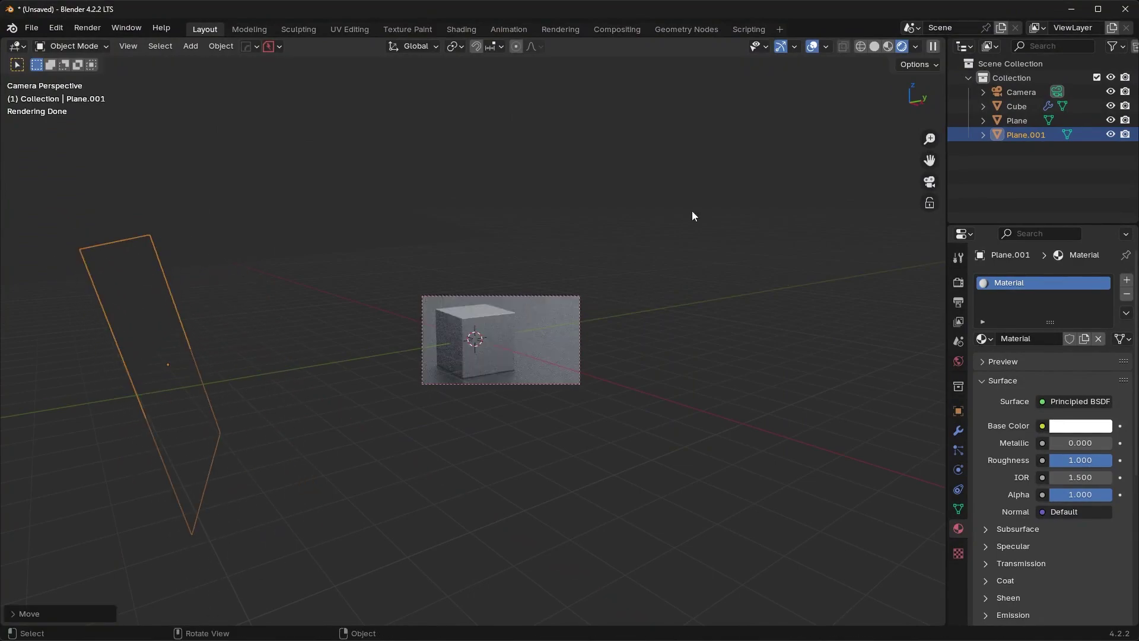
{"action": "left_click", "coordinate": [812, 45]}
{"action": "scroll", "coordinate": [559, 328], "scroll_direction": "up", "scroll_amount": 6}
- Delete the reflector plane and undo the deletion to compare the cube's shading with and without it
{"action": "key", "text": "Delete"}
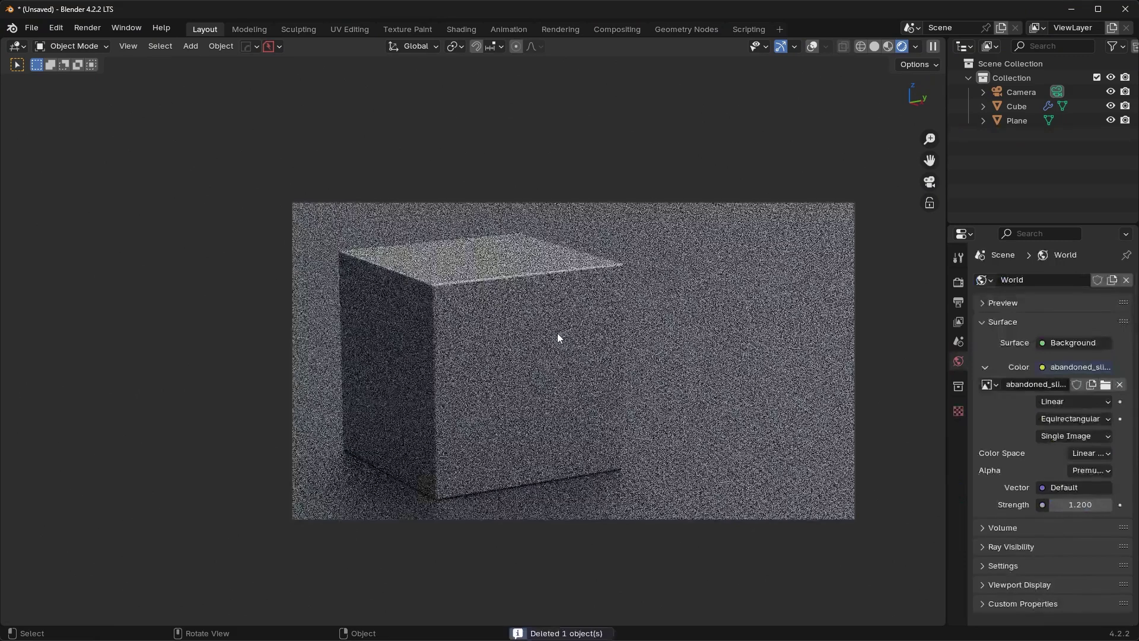
{"action": "key", "text": "ctrl+z"}
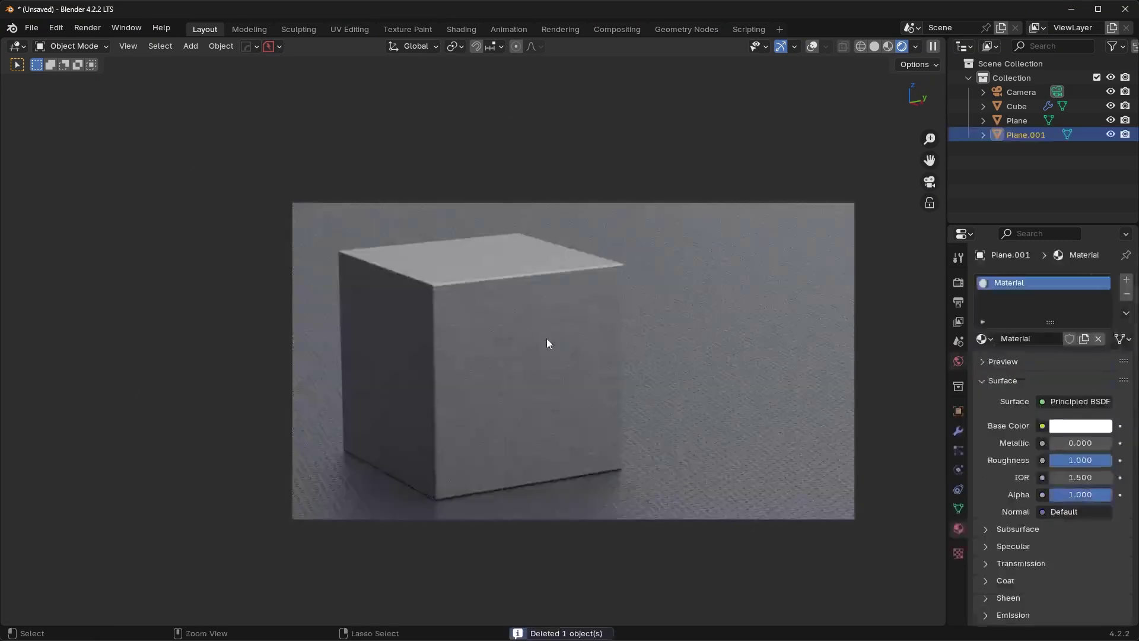
{"action": "scroll", "coordinate": [526, 346], "scroll_direction": "down", "scroll_amount": 6}
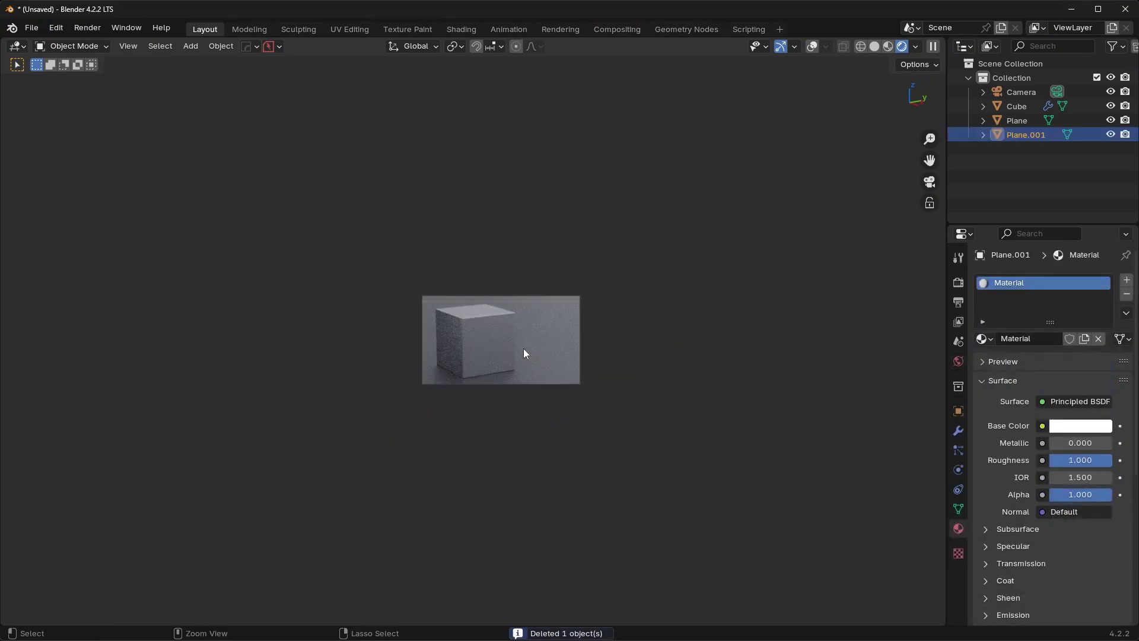
- Try a grey base color with a value of 0.513 on the reflector plane's material and inspect the cube without overlays
{"action": "left_click", "coordinate": [812, 47]}
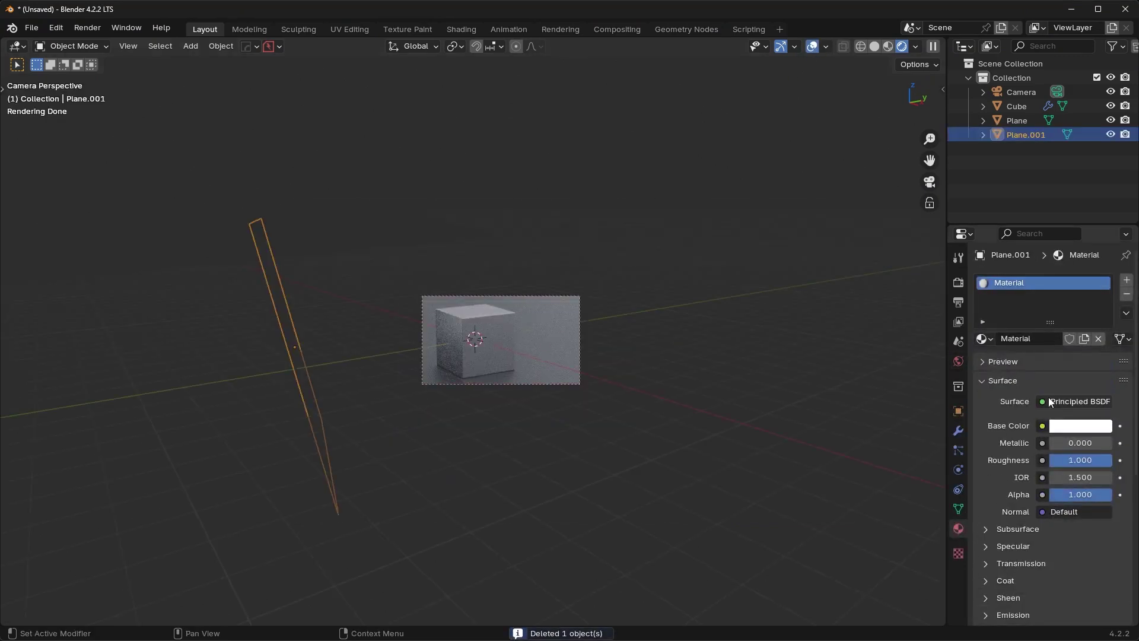
{"action": "left_click", "coordinate": [1059, 426]}
{"action": "left_click", "coordinate": [1101, 231]}
{"action": "left_click_drag", "start_coordinate": [1101, 231], "coordinate": [1101, 234]}
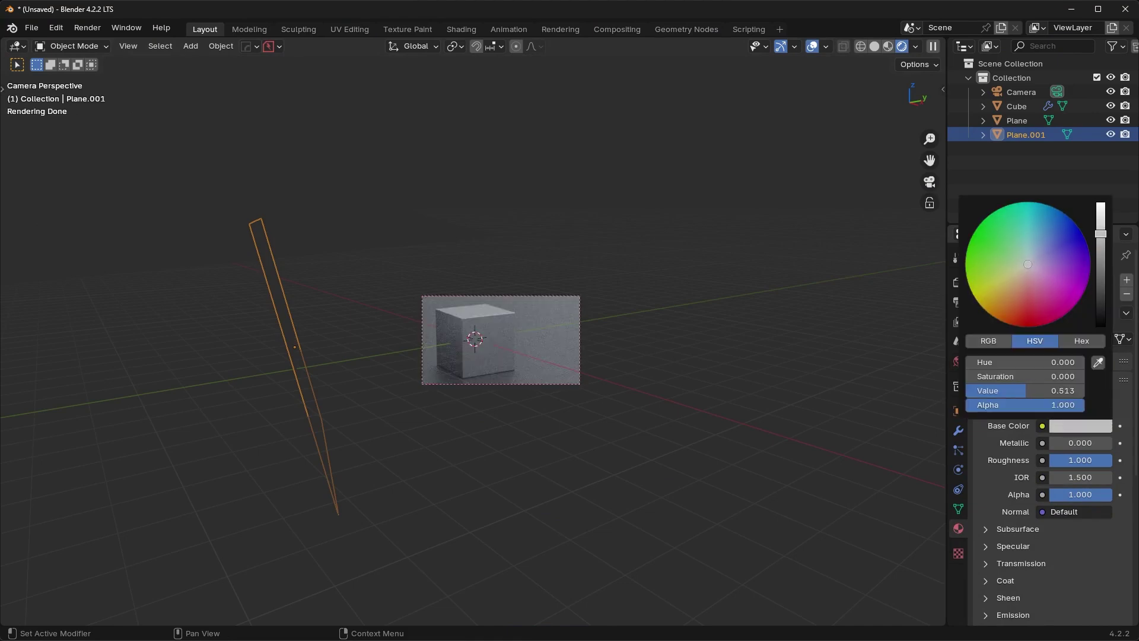
{"action": "left_click", "coordinate": [812, 47]}
{"action": "scroll", "coordinate": [587, 323], "scroll_direction": "up", "scroll_amount": 7}
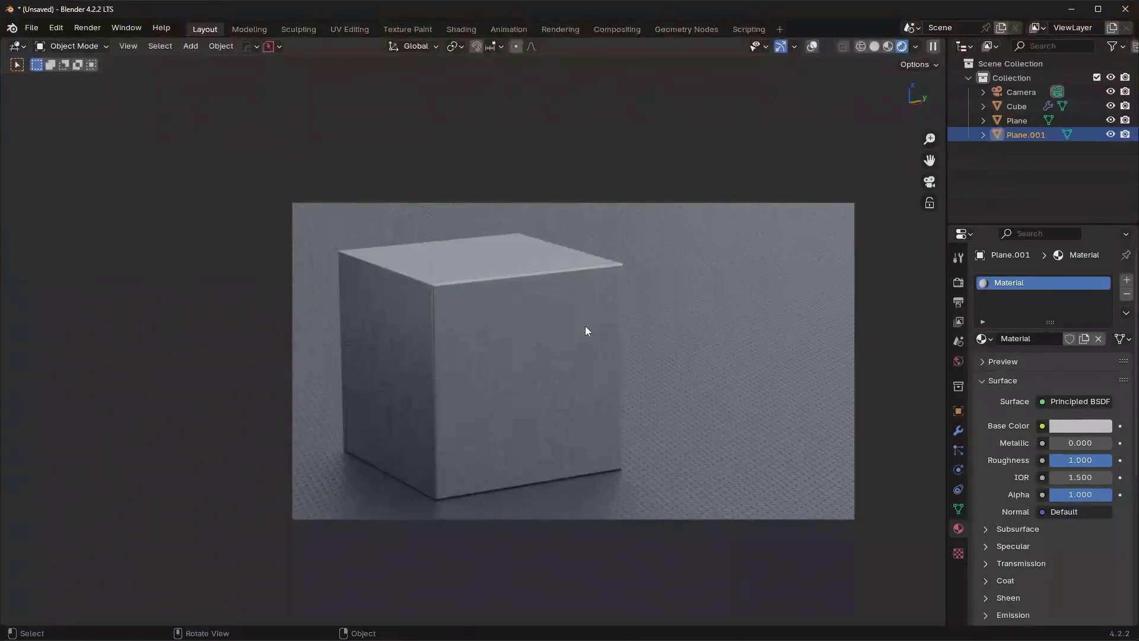
{"action": "scroll", "coordinate": [585, 327], "scroll_direction": "down", "scroll_amount": 5}
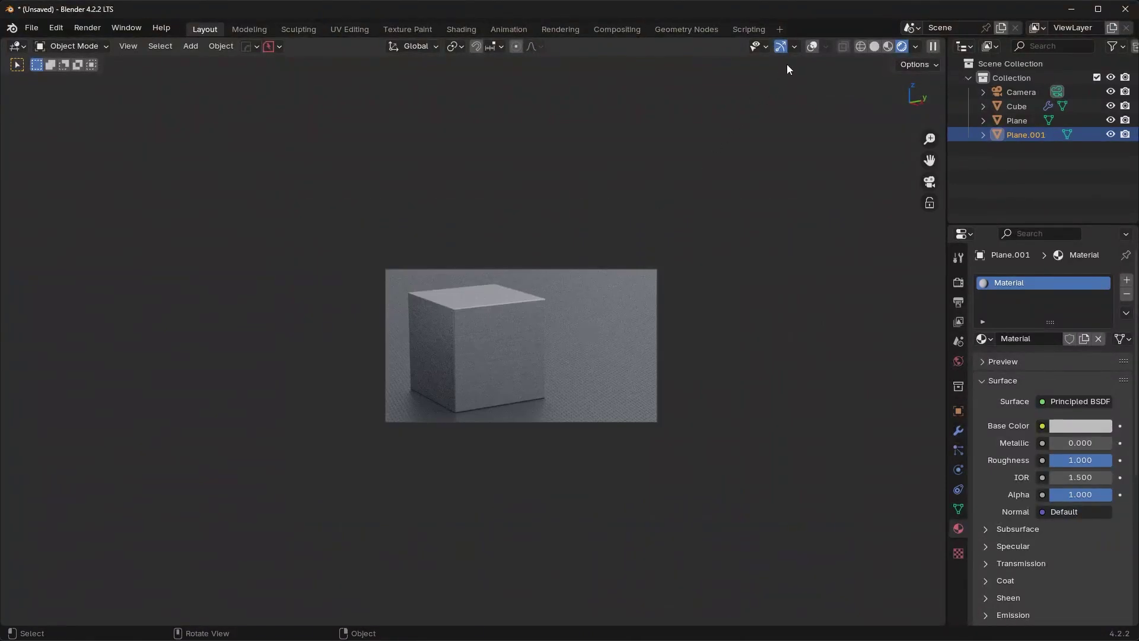
- Move the reflector plane horizontally about -0.81 m in X and -3.25 m in Y, away from the cube, and inspect the shading up close
{"action": "left_click", "coordinate": [813, 47]}
{"action": "scroll", "coordinate": [629, 356], "scroll_direction": "down", "scroll_amount": 4}
{"action": "key", "text": "g"}
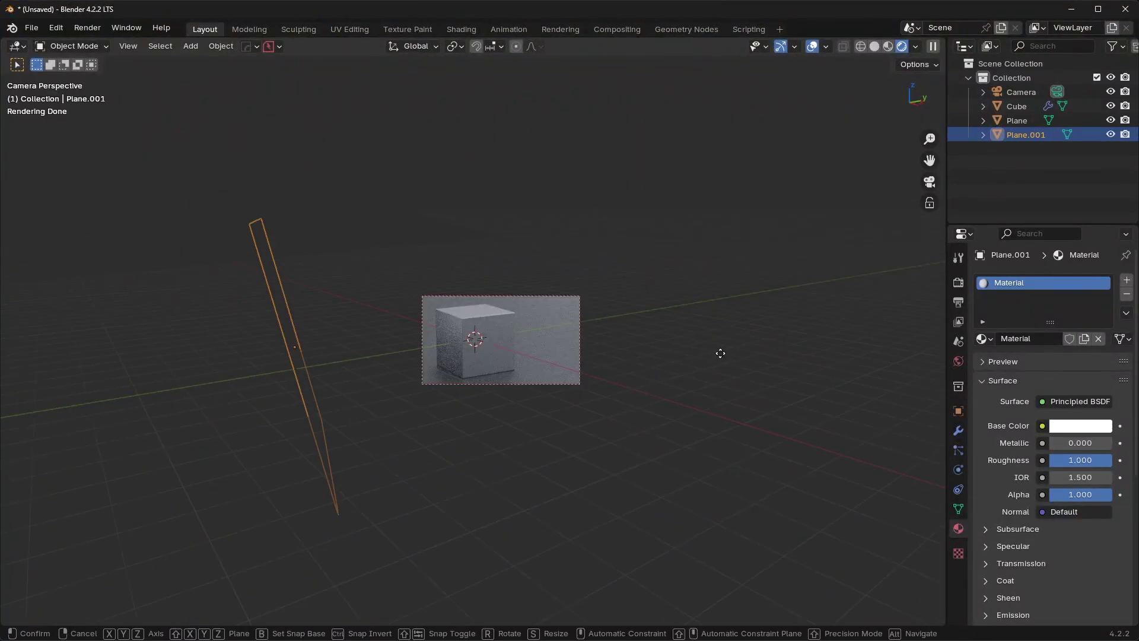
{"action": "key", "text": "shift+z"}
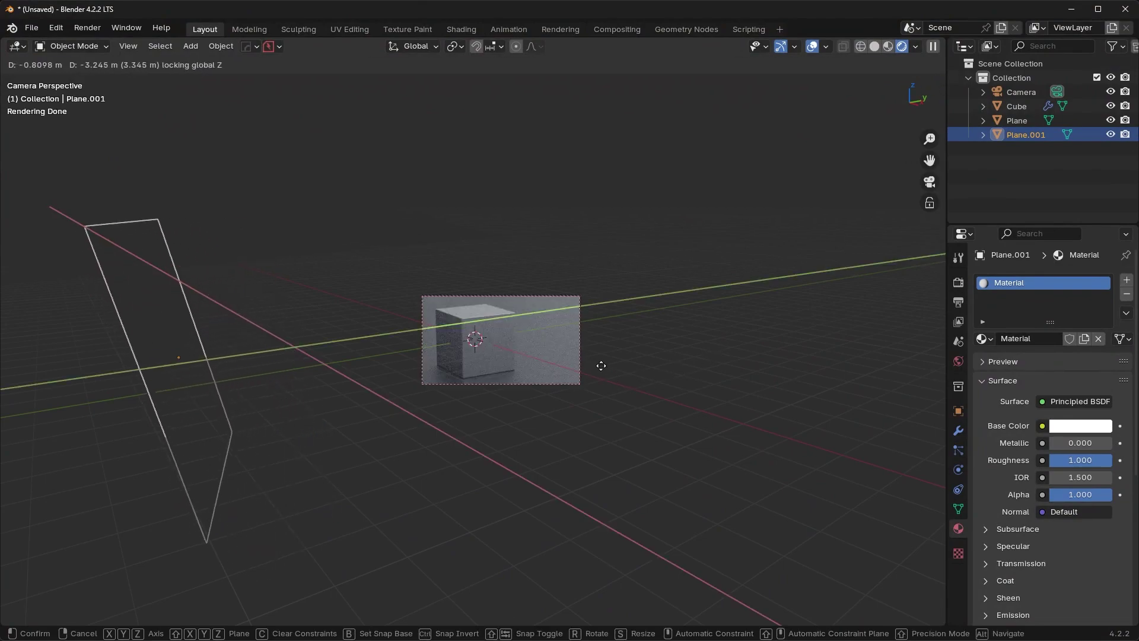
{"action": "left_click", "coordinate": [602, 365]}
{"action": "scroll", "coordinate": [503, 357], "scroll_direction": "up", "scroll_amount": 8}
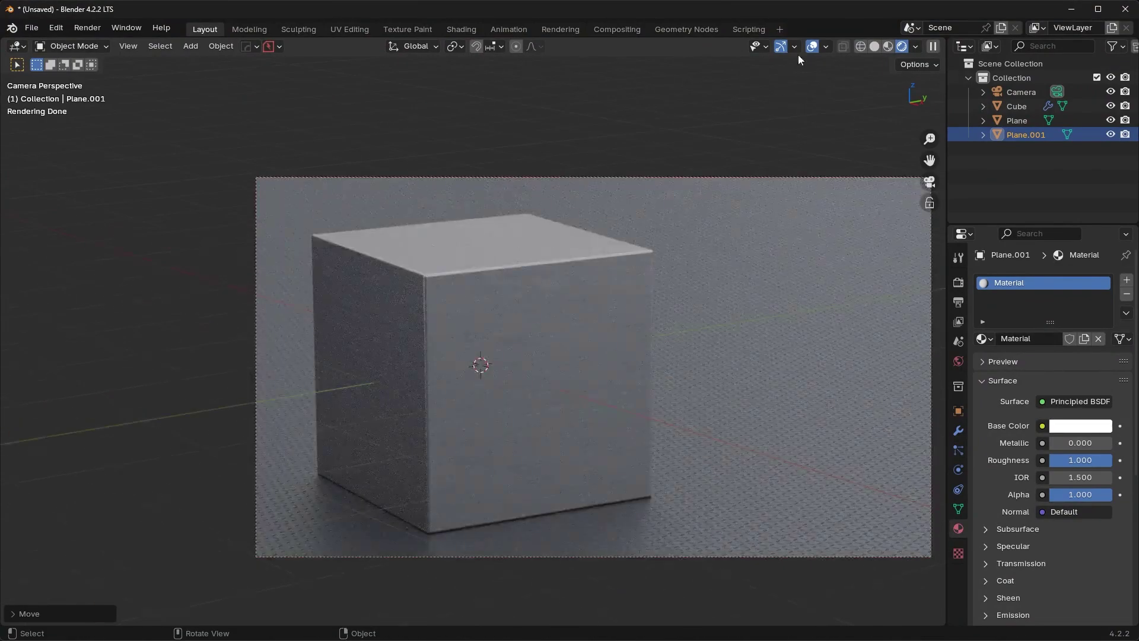
- Delete the repositioned reflector plane and undo the deletion to compare the cube's lighting
{"action": "key", "text": "Delete"}
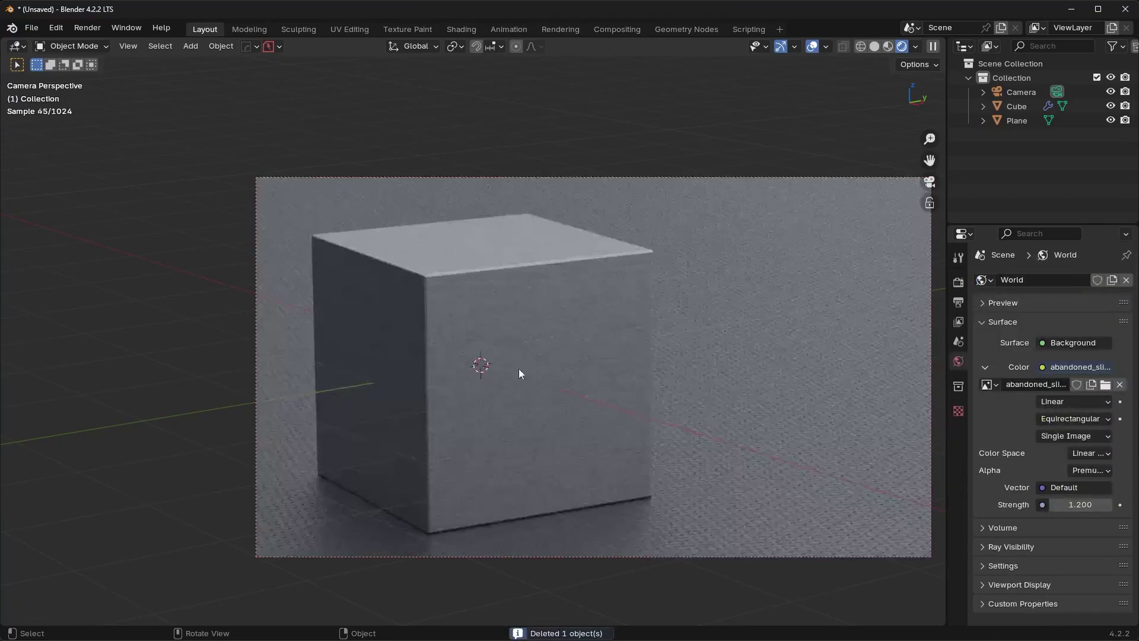
{"action": "key", "text": "ctrl+z"}
{"action": "scroll", "coordinate": [407, 406], "scroll_direction": "down", "scroll_amount": 8}
- Reposition the reflector plane with its height locked, and hide the overlays to inspect the rendered cube
{"action": "key", "text": "g"}
{"action": "key", "text": "shift+z"}
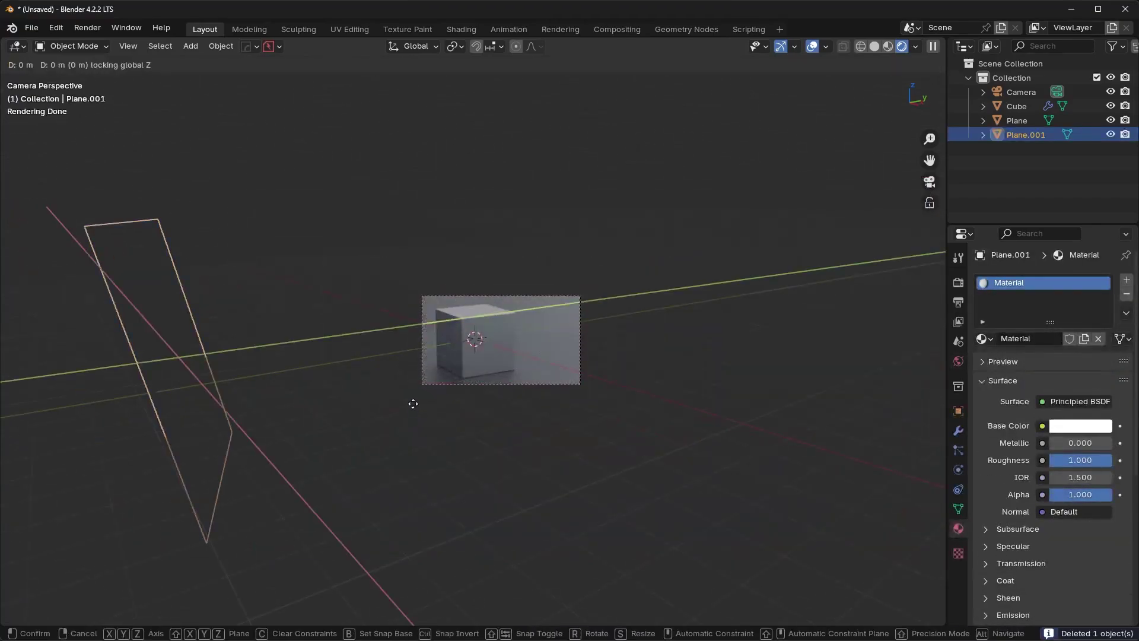
{"action": "left_click", "coordinate": [482, 383]}
{"action": "left_click", "coordinate": [813, 47]}
{"action": "scroll", "coordinate": [507, 357], "scroll_direction": "up", "scroll_amount": 6}
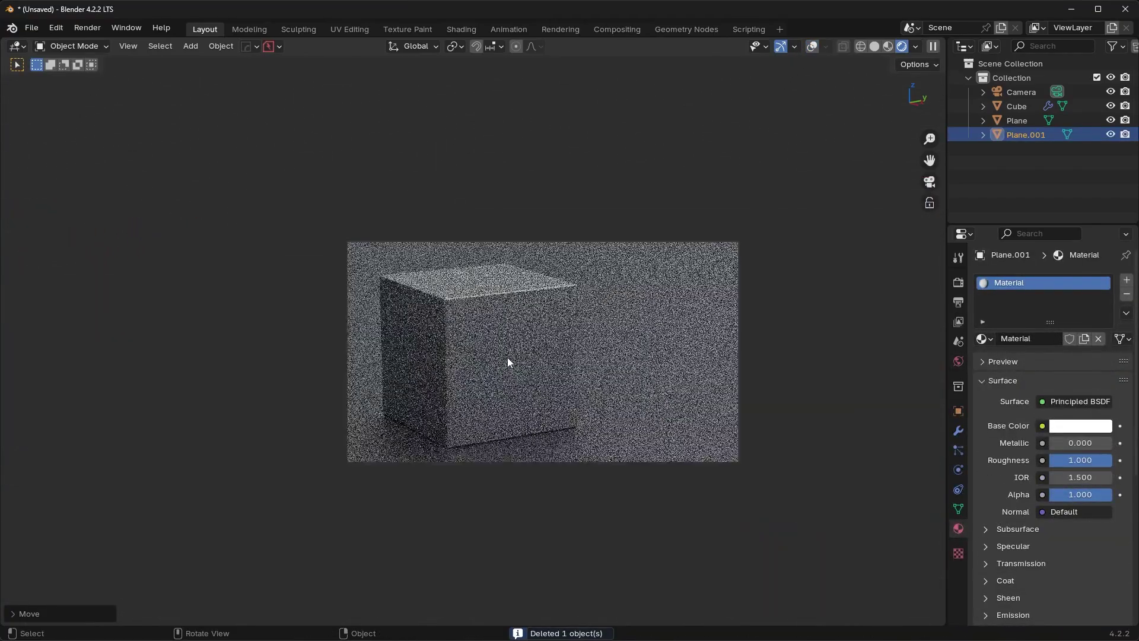
- Compare the cube's side face with and without the reflector by deleting the plane and undoing the deletion
{"action": "key", "text": "Delete"}
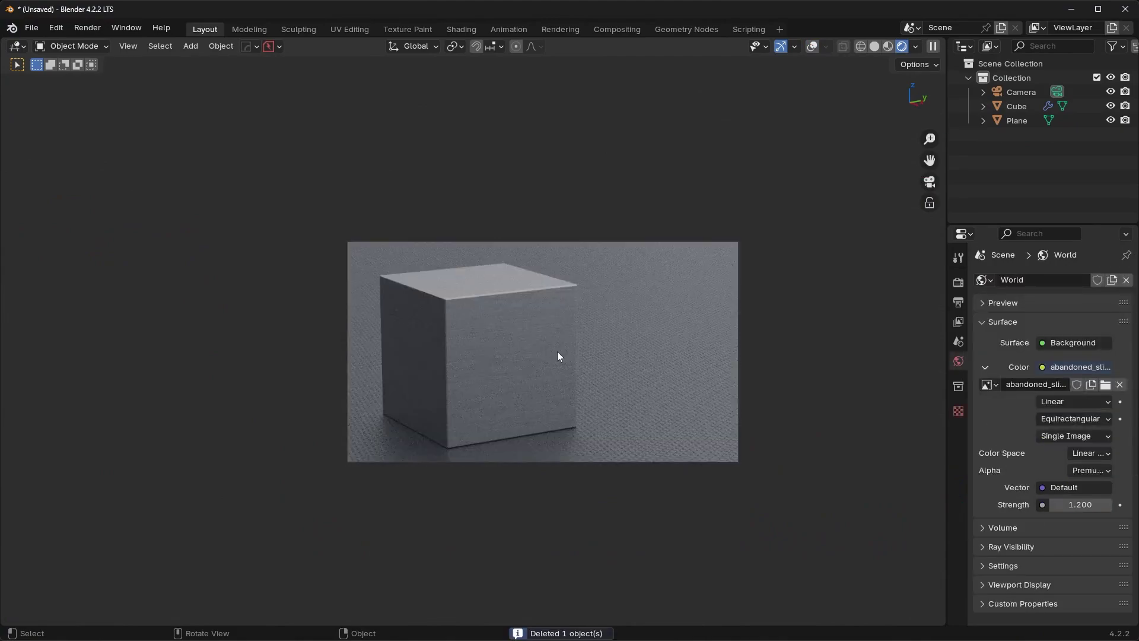
{"action": "key", "text": "ctrl+z"}
{"action": "scroll", "coordinate": [737, 386], "scroll_direction": "down", "scroll_amount": 2}
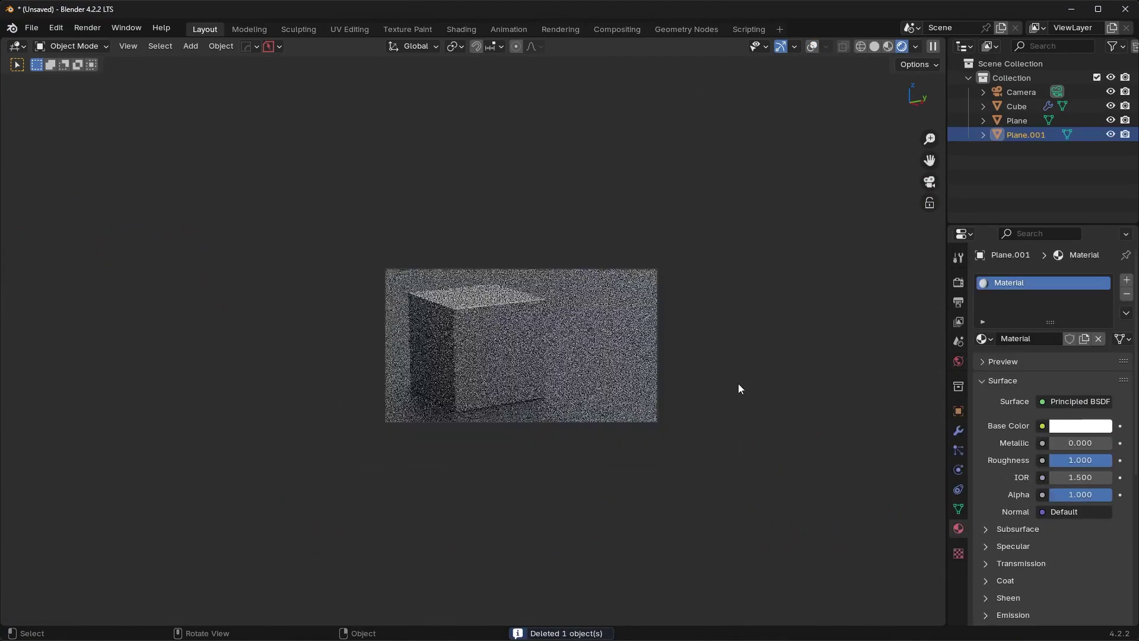
- Shift the reflector plane horizontally about 0.60 m in X and -0.89 m in Y, and inspect the framed cube
{"action": "key", "text": "g"}
{"action": "key", "text": "shift+z"}
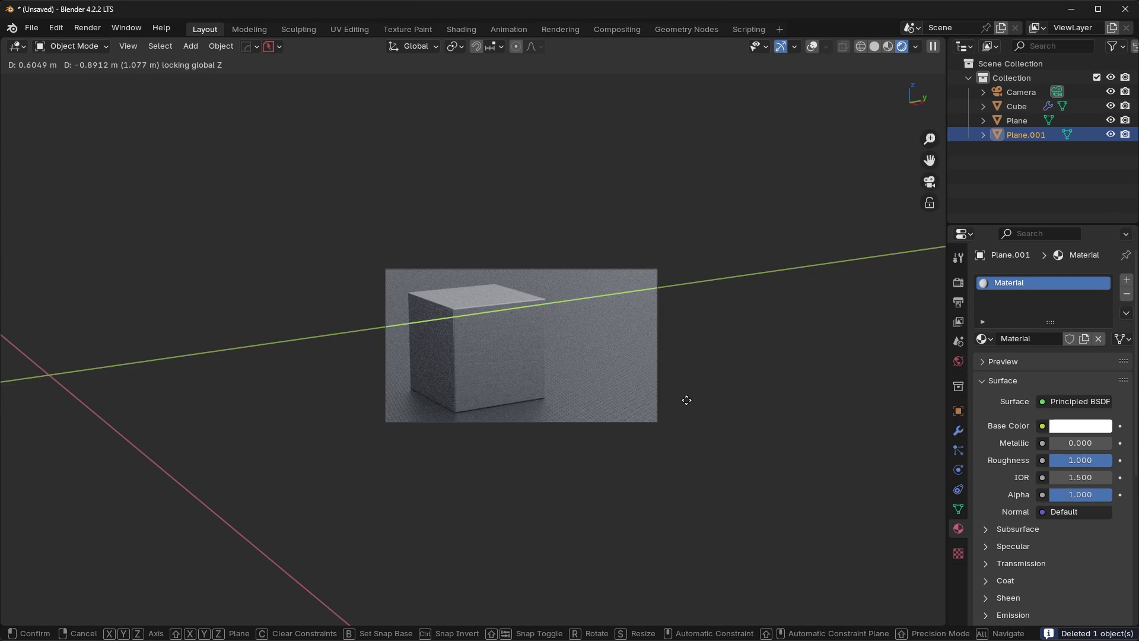
{"action": "left_click", "coordinate": [687, 400]}
{"action": "scroll", "coordinate": [539, 369], "scroll_direction": "up", "scroll_amount": 3}
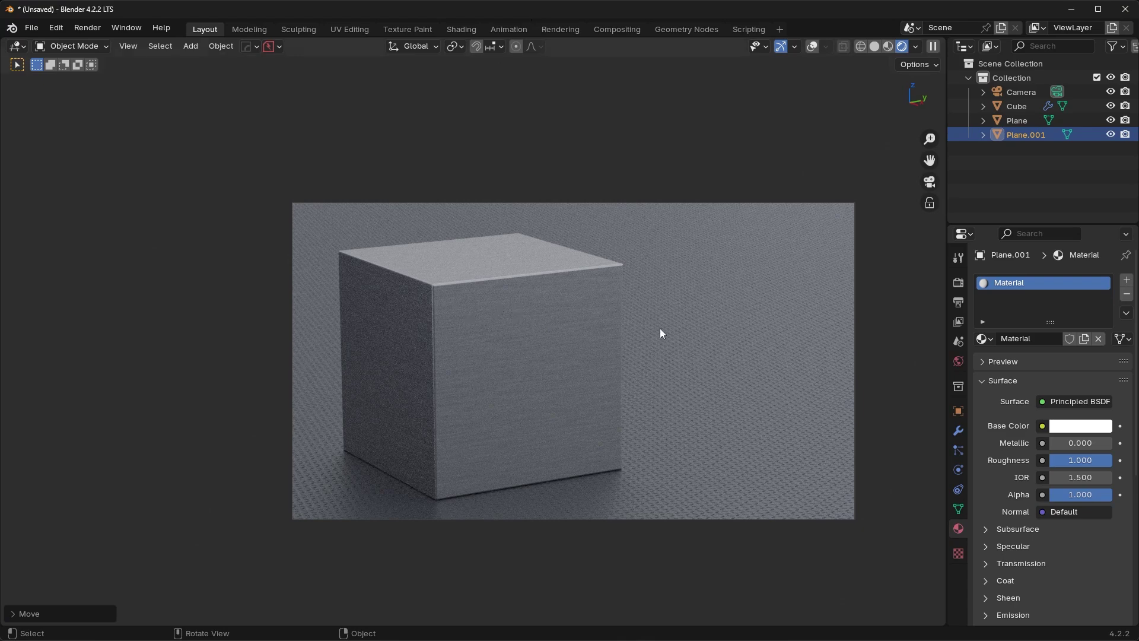
- Try shifting the camera to reframe the cube, and review the shot with overlays hidden
{"action": "left_click", "coordinate": [689, 336]}
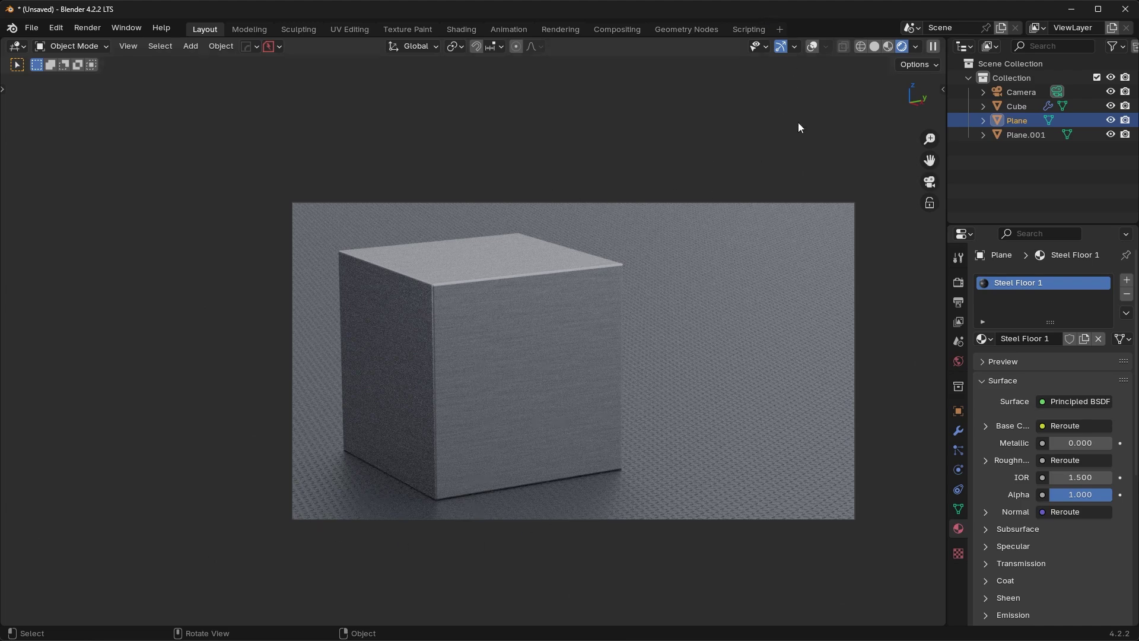
{"action": "left_click", "coordinate": [813, 51]}
{"action": "left_click", "coordinate": [678, 201]}
{"action": "key", "text": "g"}
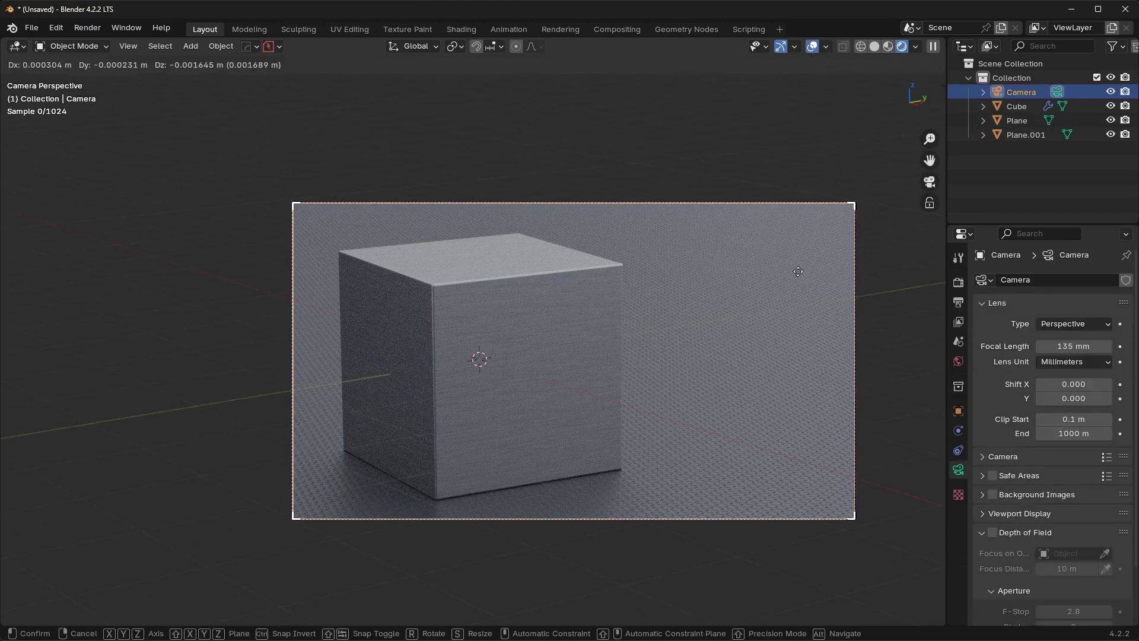
{"action": "left_click", "coordinate": [610, 277]}
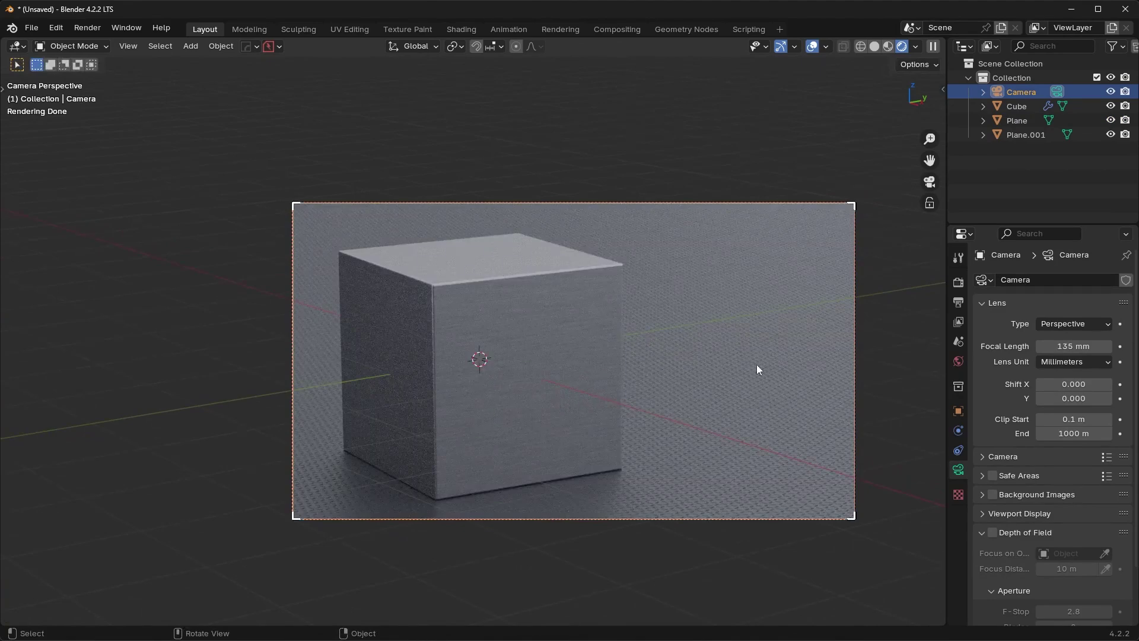
{"action": "left_click", "coordinate": [813, 50]}
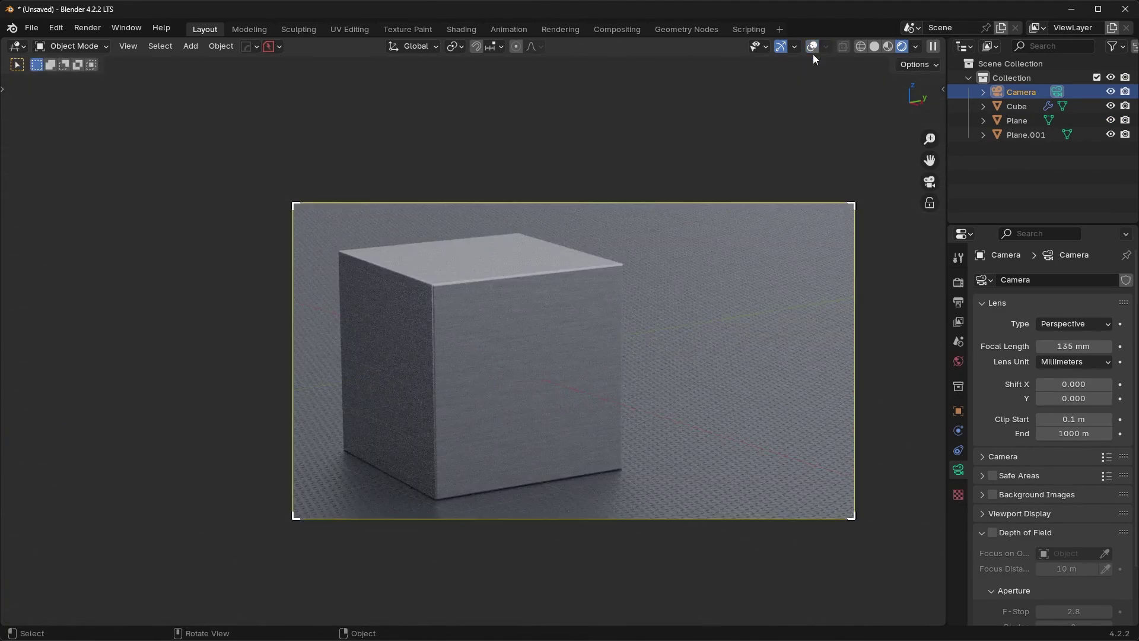
{"action": "left_click", "coordinate": [717, 344]}
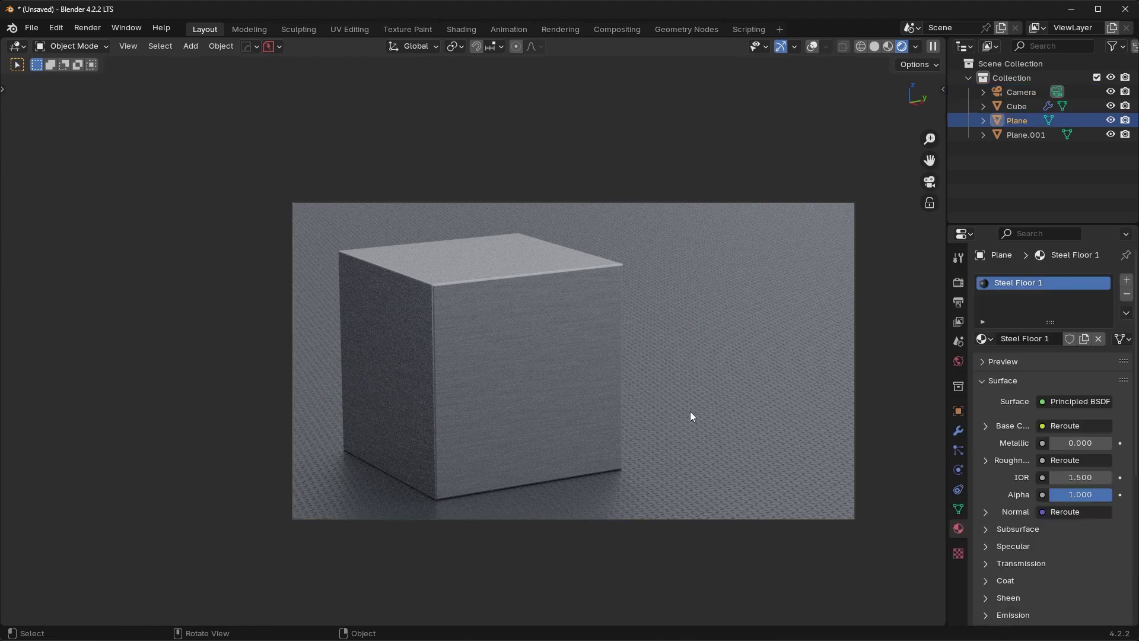
- Move the camera about 0.05 m so the cube sits slightly closer to the frame's left edge, and hide the overlays
{"action": "left_click", "coordinate": [813, 48]}
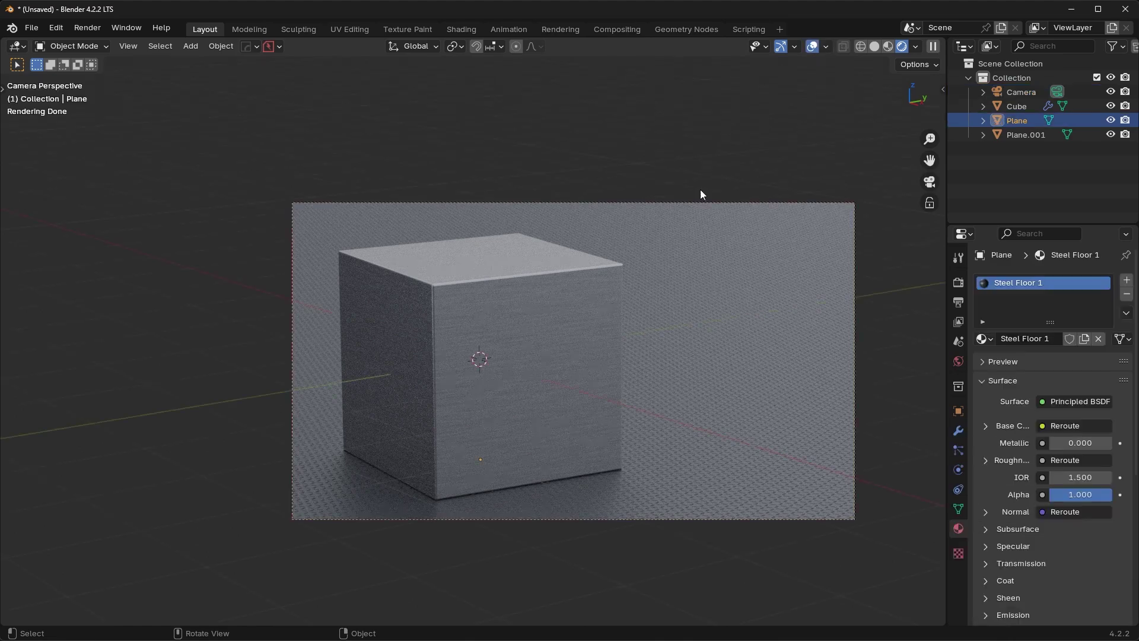
{"action": "left_click", "coordinate": [714, 202]}
{"action": "key", "text": "g"}
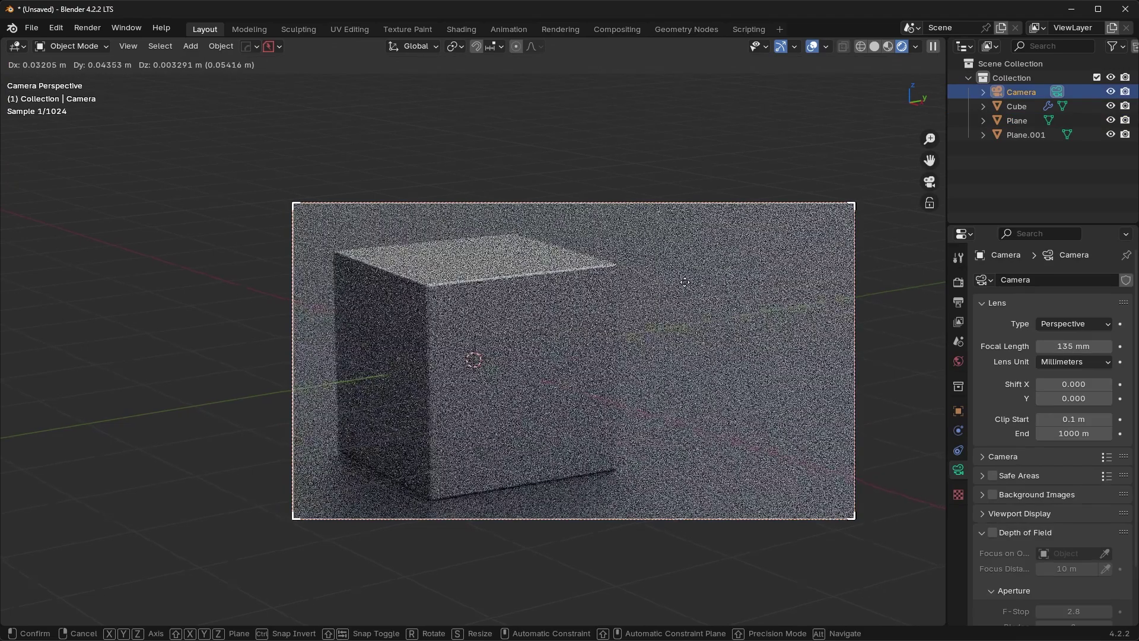
{"action": "left_click", "coordinate": [685, 282]}
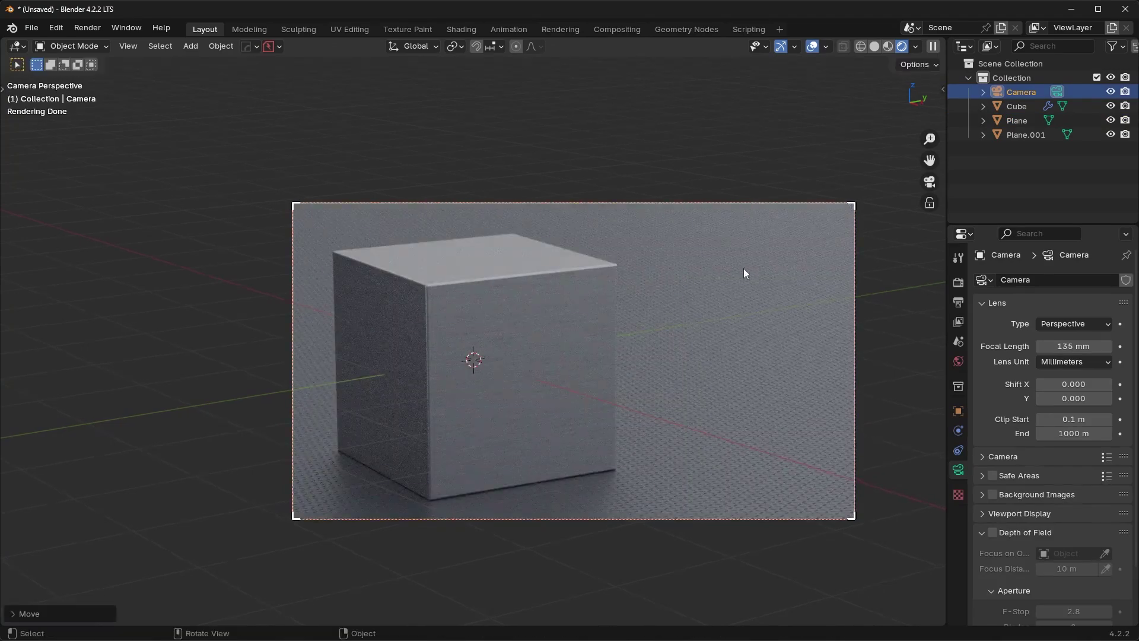
{"action": "left_click", "coordinate": [743, 268]}
{"action": "left_click", "coordinate": [813, 47]}
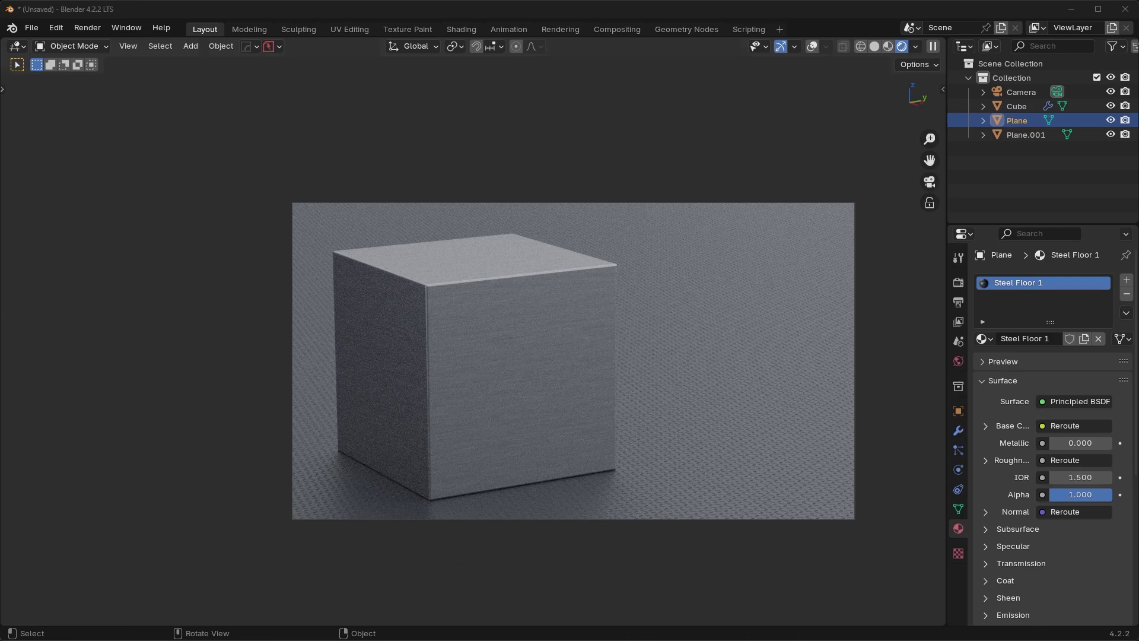
- Review the output resolution, frame range and file format settings and the render sampling settings, and open the render commands
{"action": "left_click", "coordinate": [959, 304]}
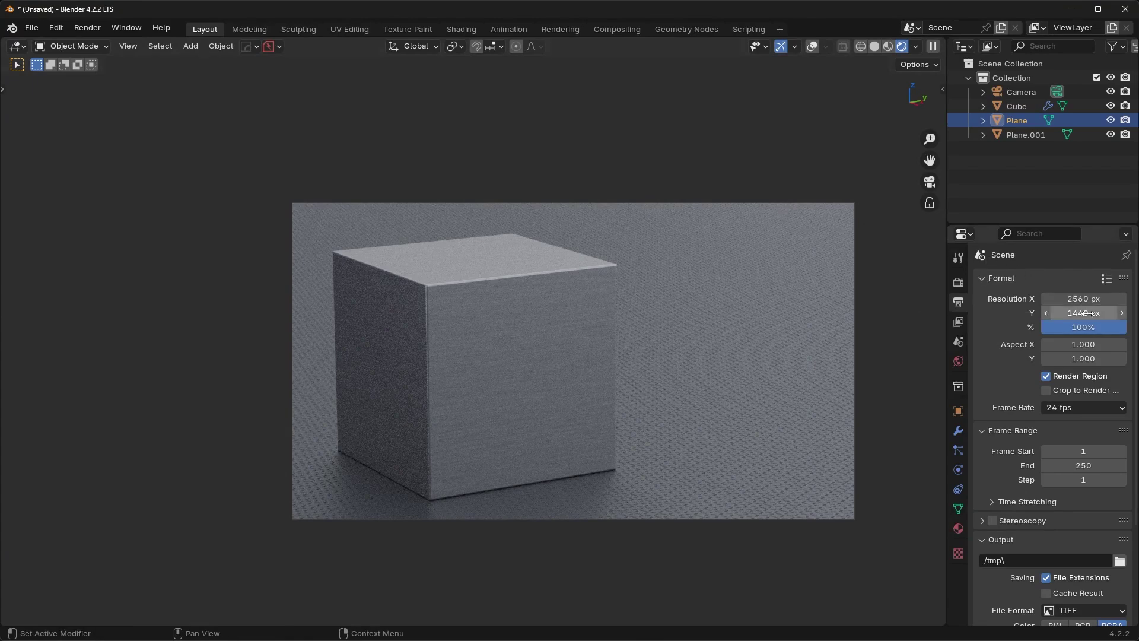
{"action": "scroll", "coordinate": [1057, 421], "scroll_direction": "down", "scroll_amount": 5}
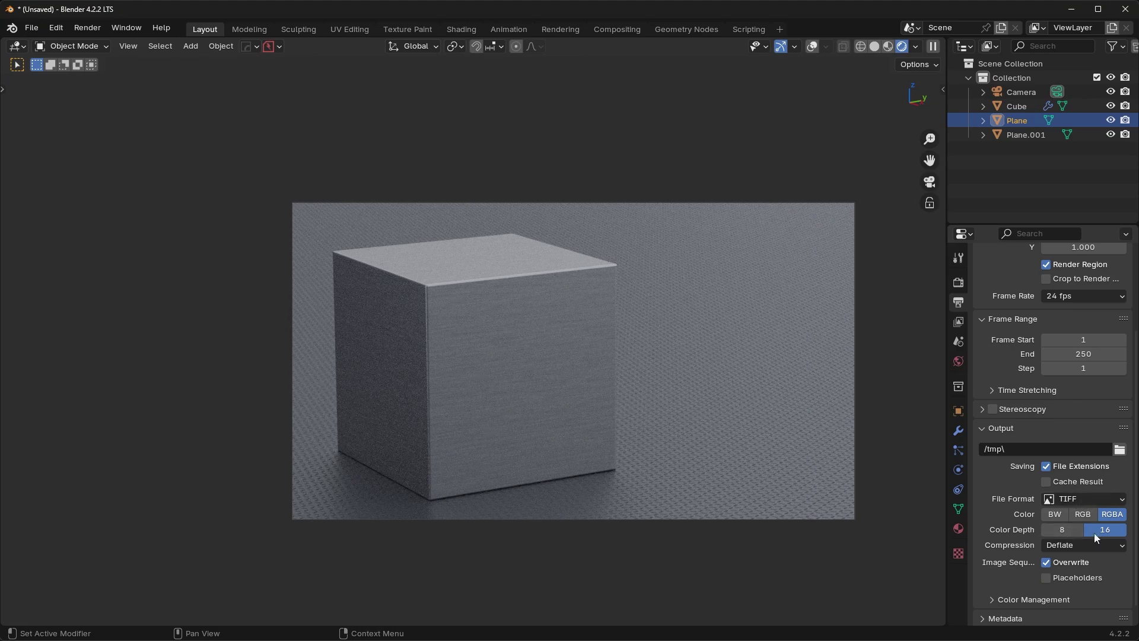
{"action": "scroll", "coordinate": [1091, 541], "scroll_direction": "down", "scroll_amount": 1}
{"action": "scroll", "coordinate": [1095, 516], "scroll_direction": "up", "scroll_amount": 6}
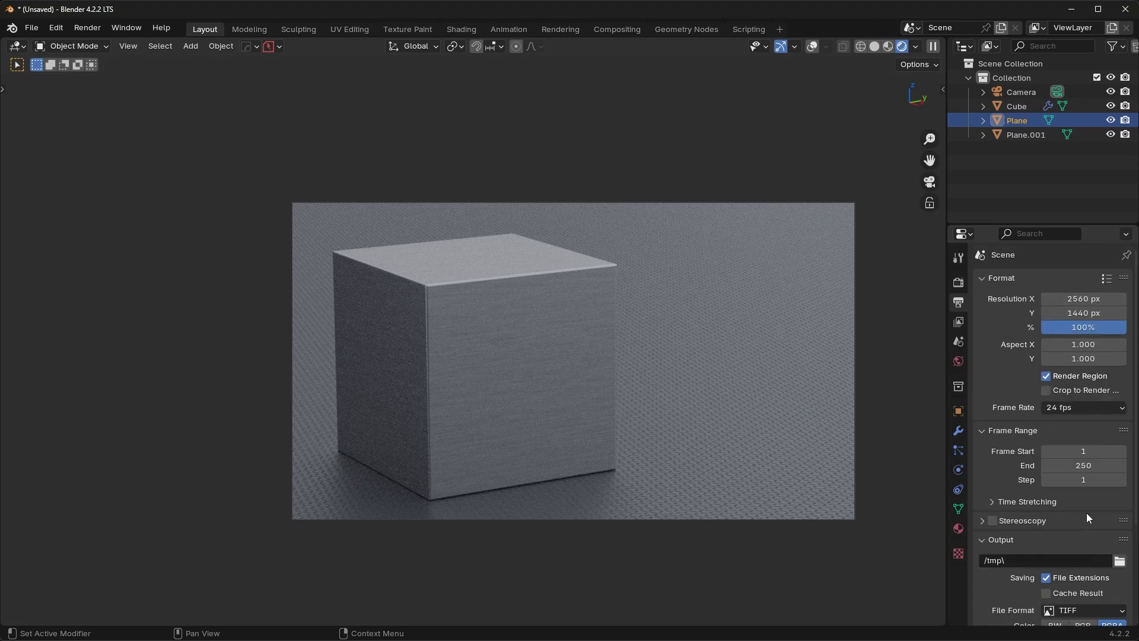
{"action": "left_click", "coordinate": [958, 283]}
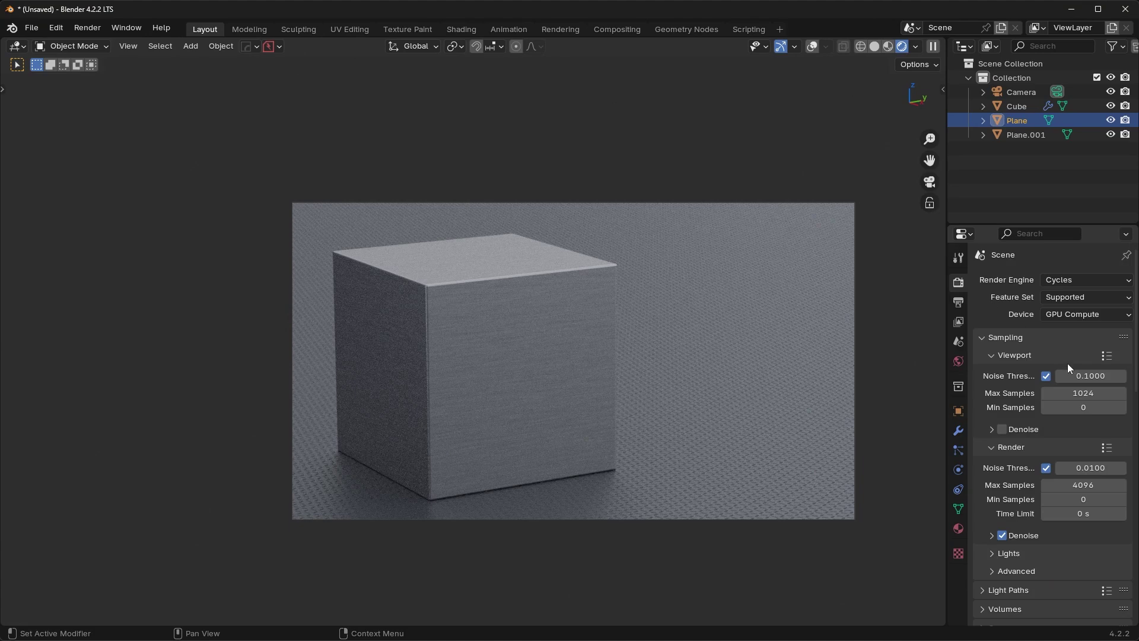
{"action": "left_click", "coordinate": [95, 28]}
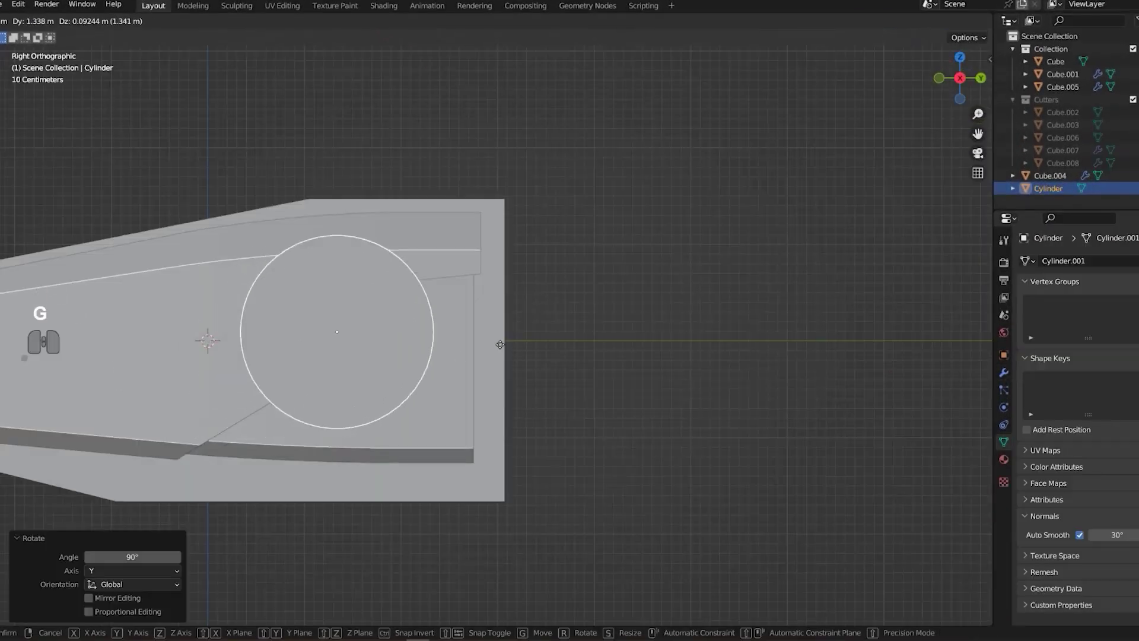
{"action": "key", "text": "i"}
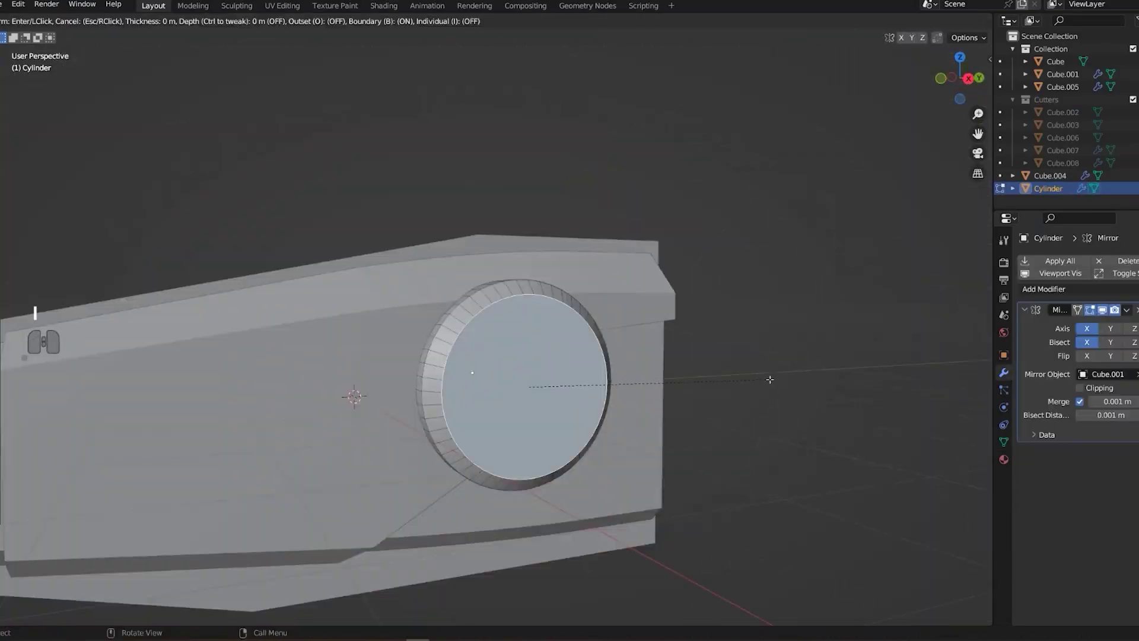
{"action": "key", "text": "ctrl+b"}
{"action": "left_click", "coordinate": [839, 424]}
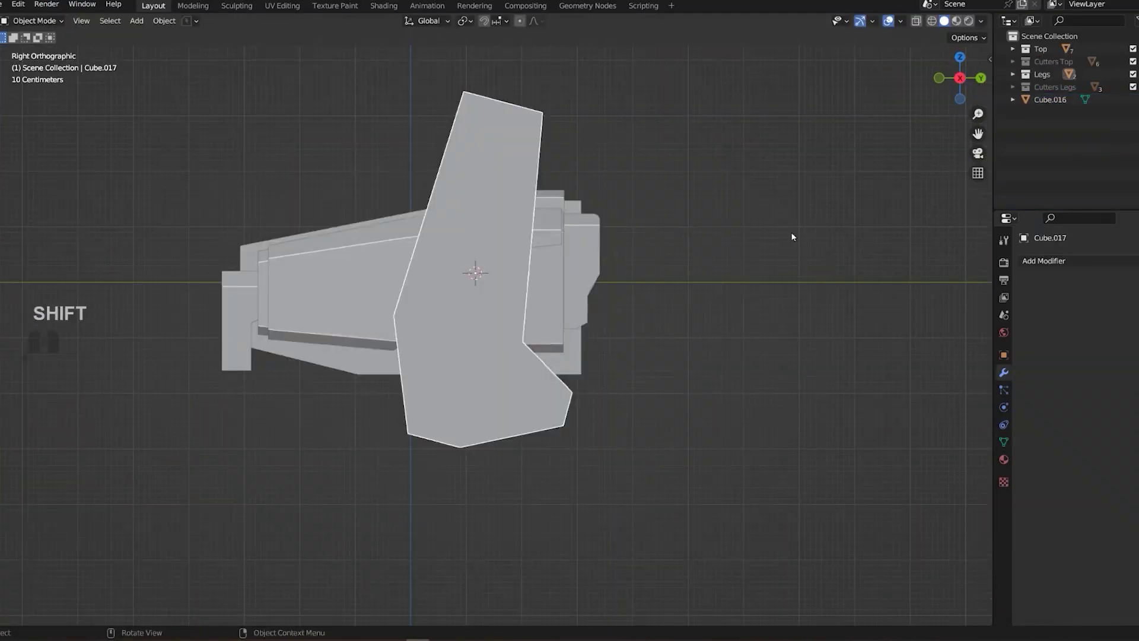
{"action": "key", "text": "r"}
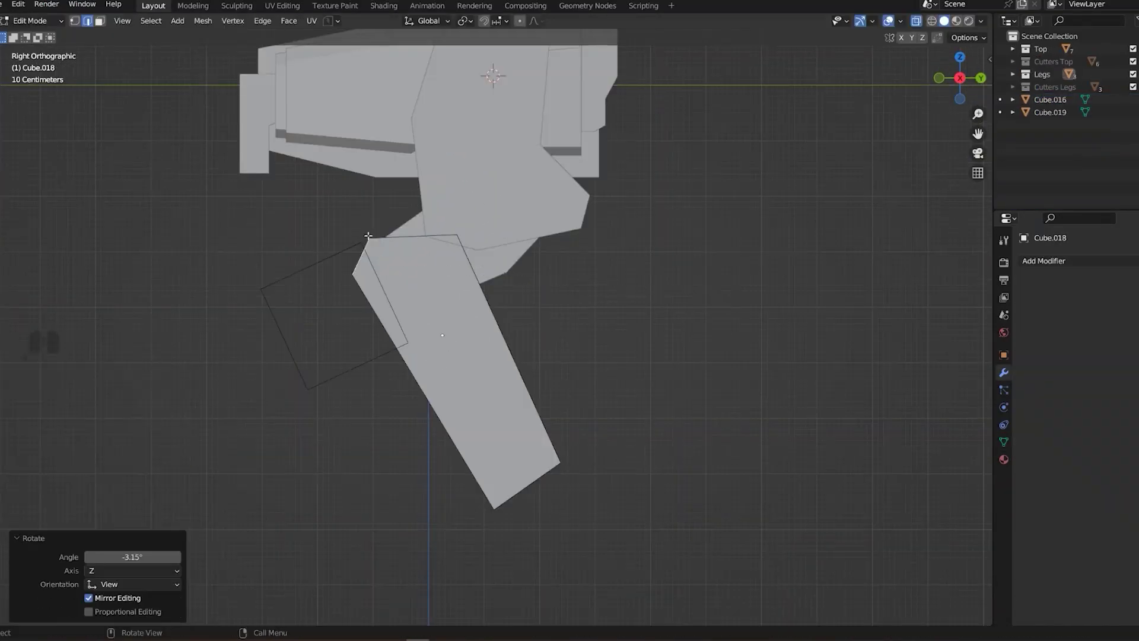